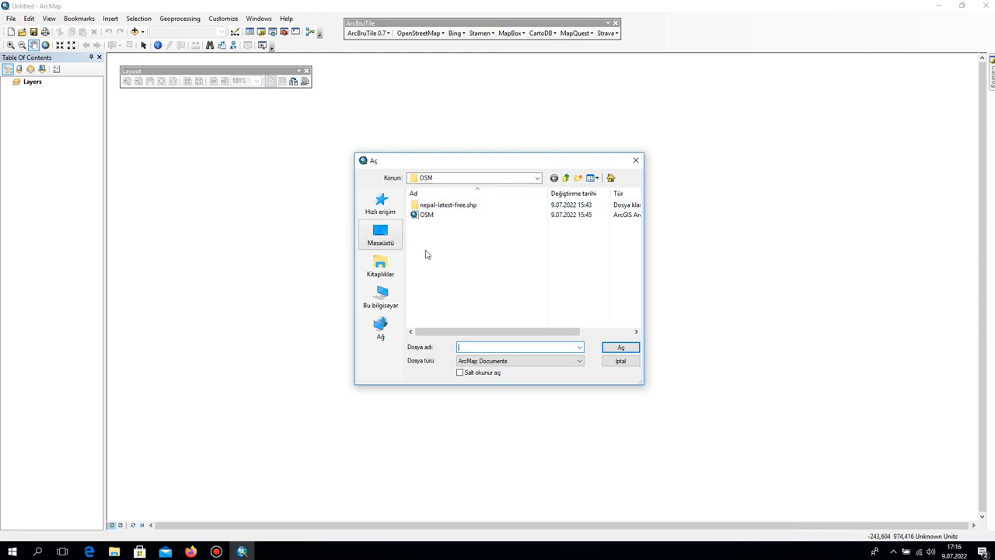
Open the OSM map document from the OSM folder inside ArcGIS Thesis Maps.
{"action": "left_click", "coordinate": [566, 178]}
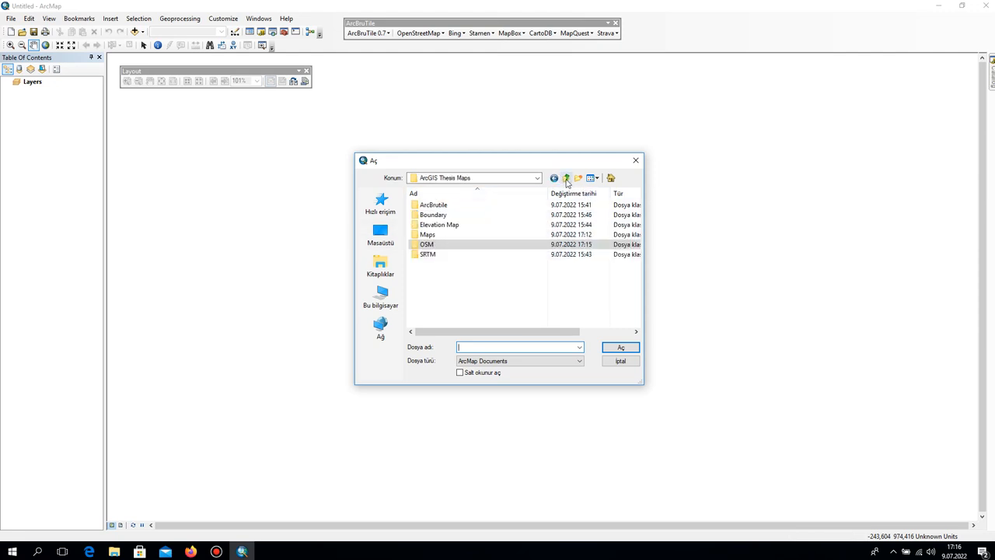
{"action": "double_click", "coordinate": [453, 247]}
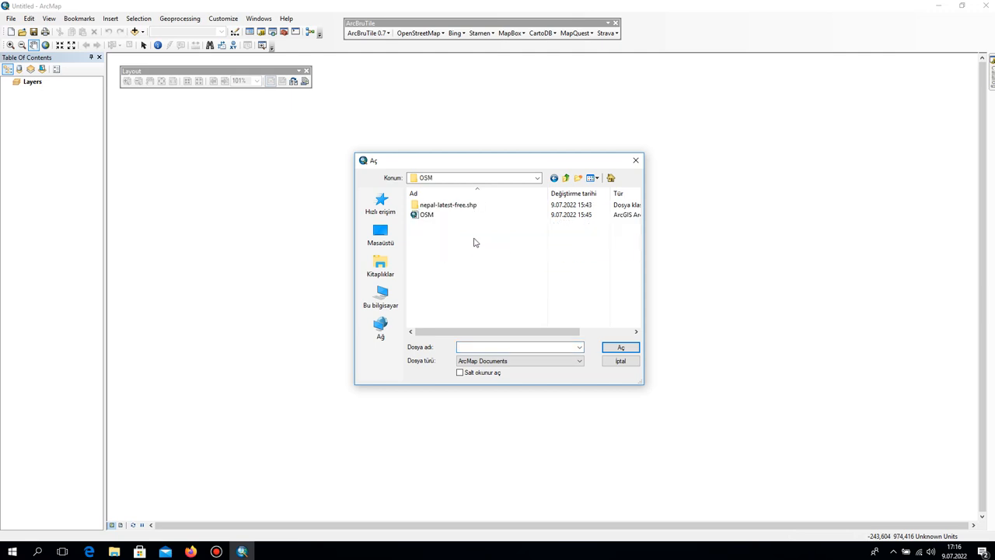
{"action": "left_click", "coordinate": [426, 216]}
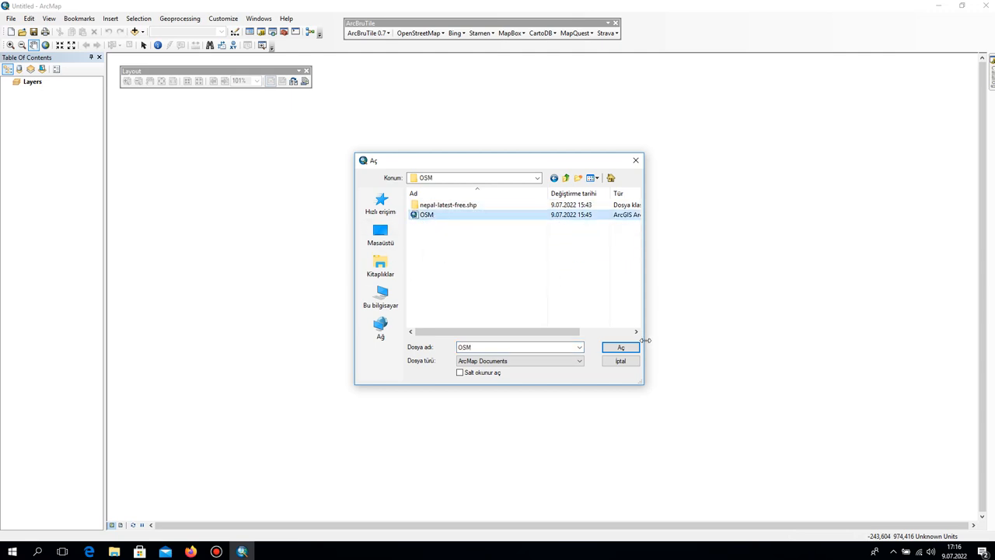
{"action": "left_click", "coordinate": [621, 347]}
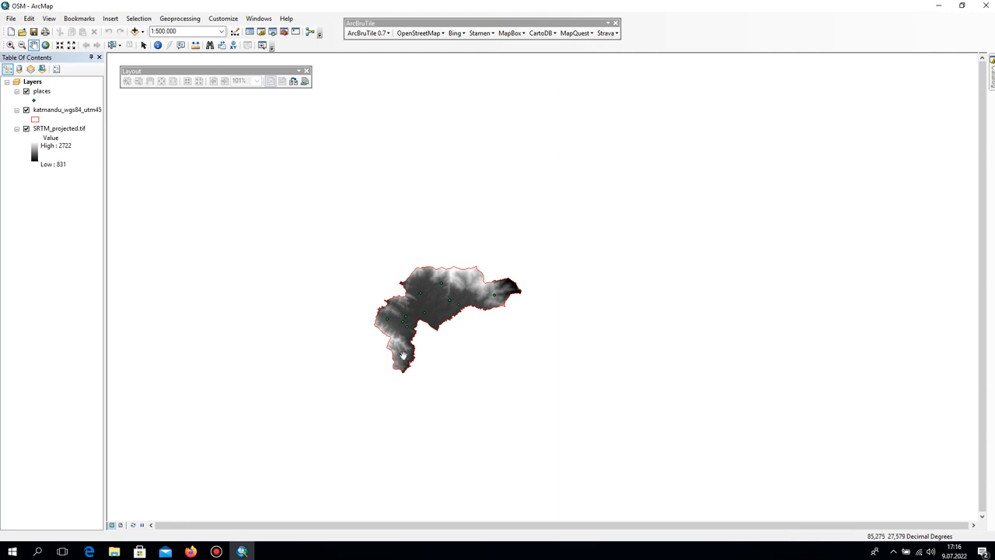
Examine the attribute table of the places layer, then close it.
{"action": "right_click", "coordinate": [37, 93]}
{"action": "left_click", "coordinate": [37, 92]}
{"action": "right_click", "coordinate": [36, 92]}
{"action": "left_click", "coordinate": [94, 121]}
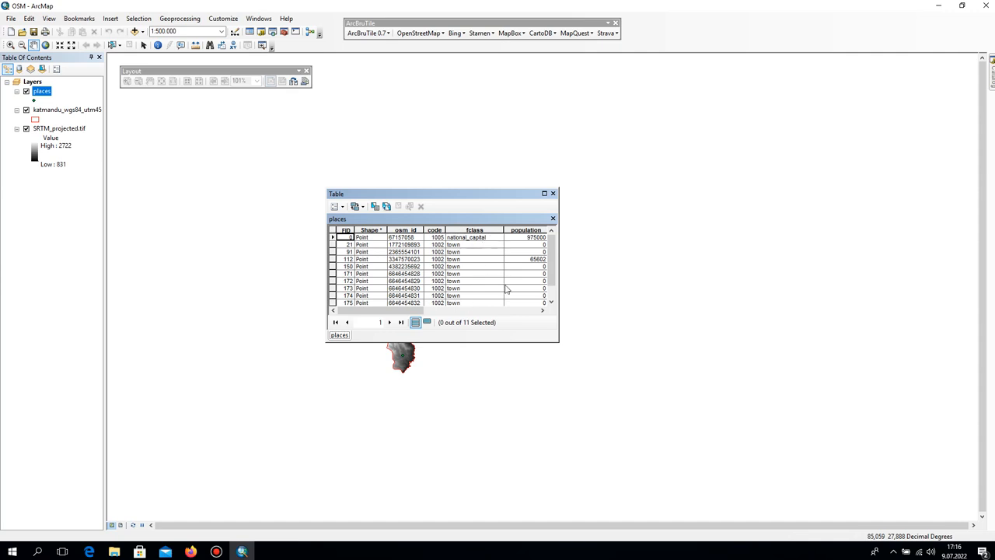
{"action": "left_click", "coordinate": [553, 194]}
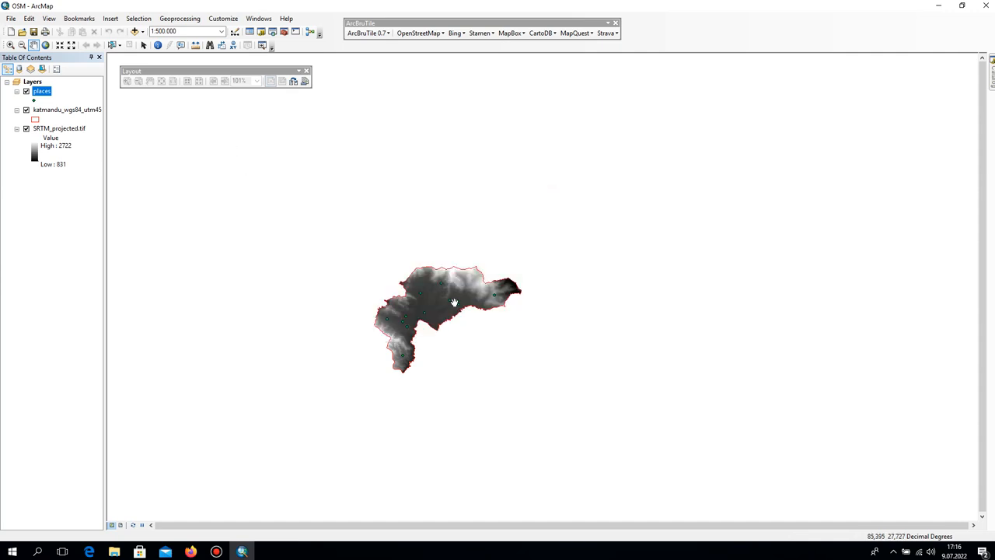
Turn on labels for the places layer using the method that defines feature classes and labels each class differently.
{"action": "left_click", "coordinate": [42, 95]}
{"action": "double_click", "coordinate": [42, 93]}
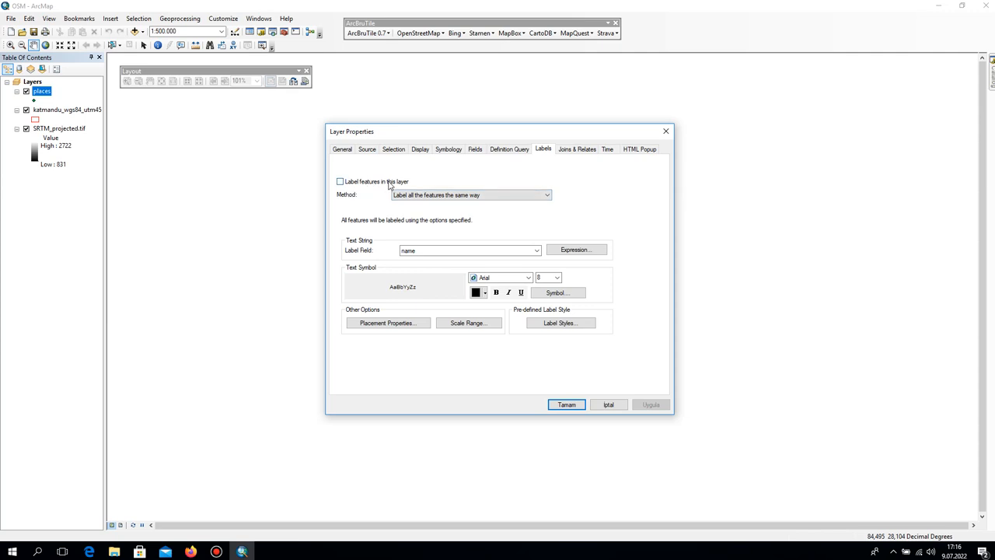
{"action": "left_click", "coordinate": [339, 182]}
{"action": "left_click", "coordinate": [445, 195]}
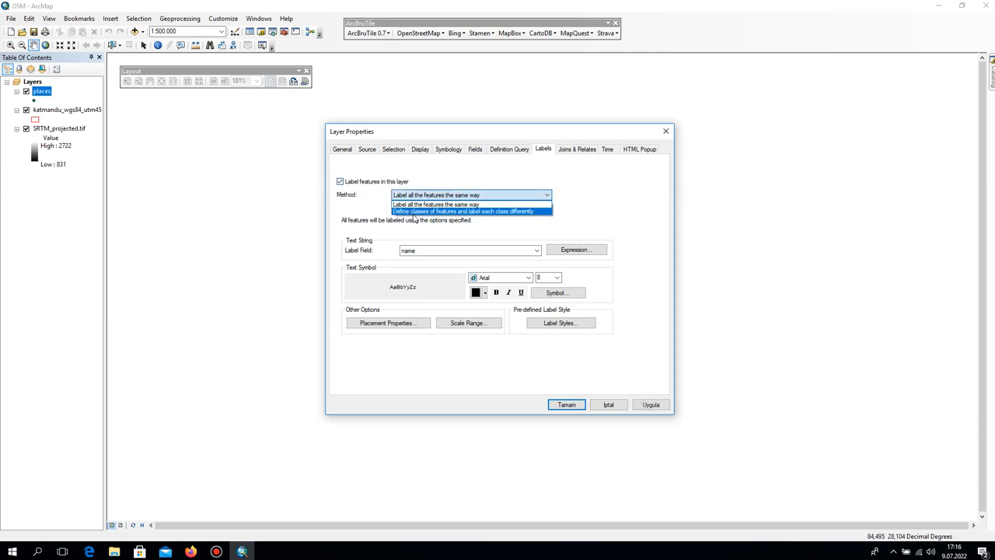
{"action": "left_click", "coordinate": [414, 213]}
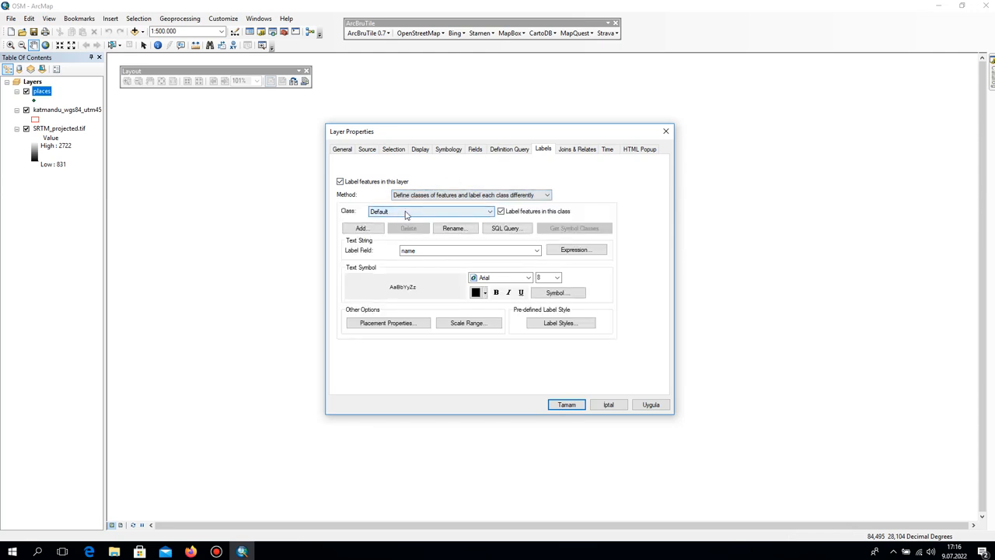
Restrict the Default label class to towns with the SQL query "fclass" = 'town'.
{"action": "left_click", "coordinate": [503, 229]}
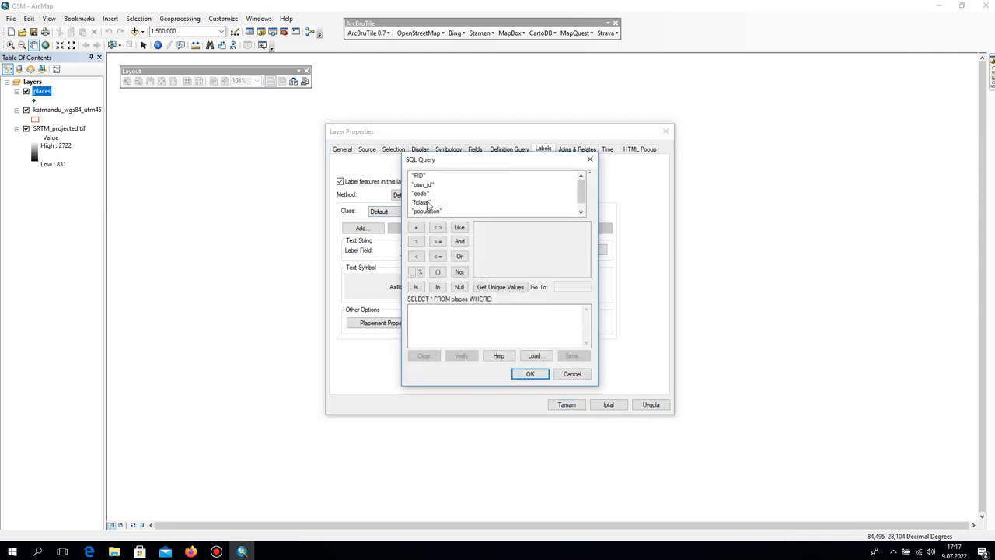
{"action": "double_click", "coordinate": [427, 203]}
{"action": "left_click", "coordinate": [416, 227]}
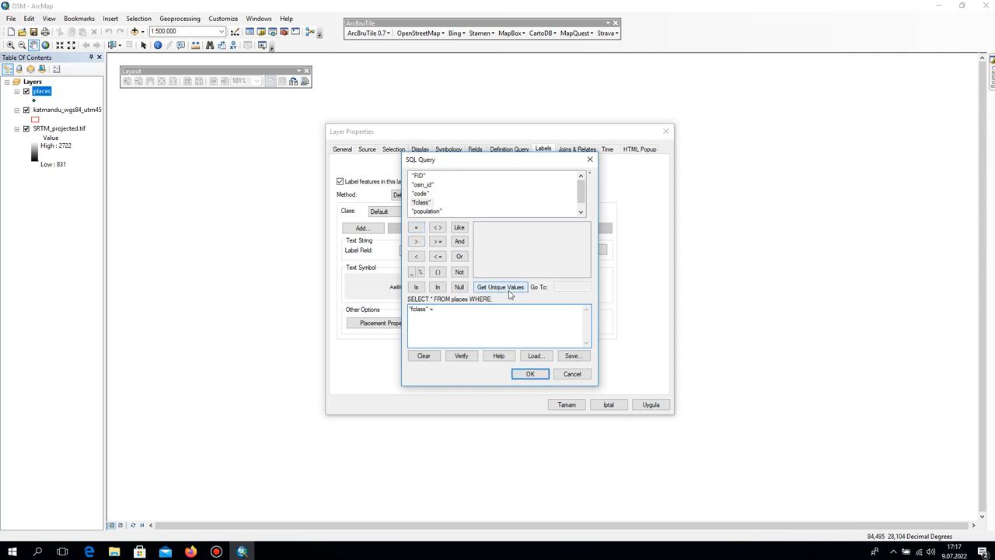
{"action": "left_click", "coordinate": [509, 291]}
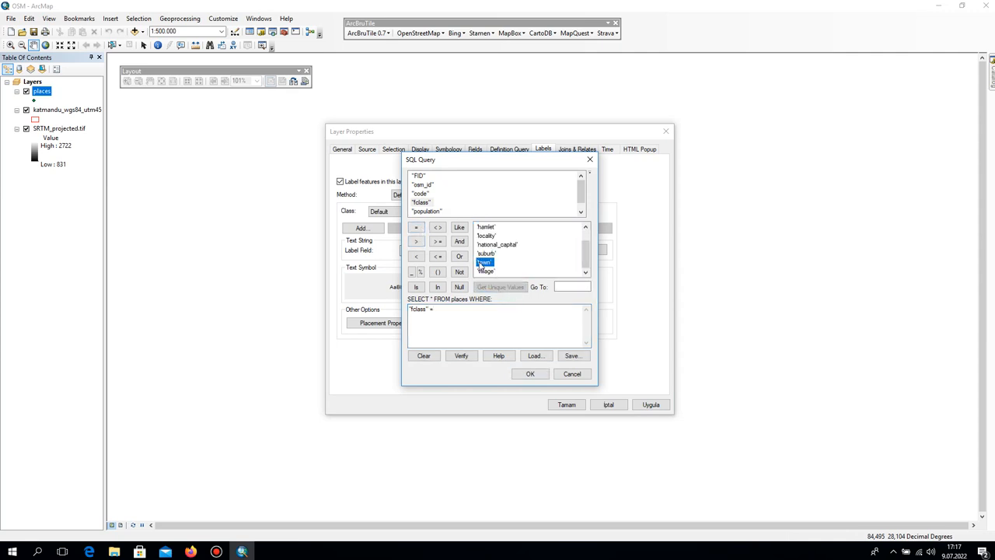
{"action": "double_click", "coordinate": [482, 262]}
{"action": "left_click", "coordinate": [531, 374]}
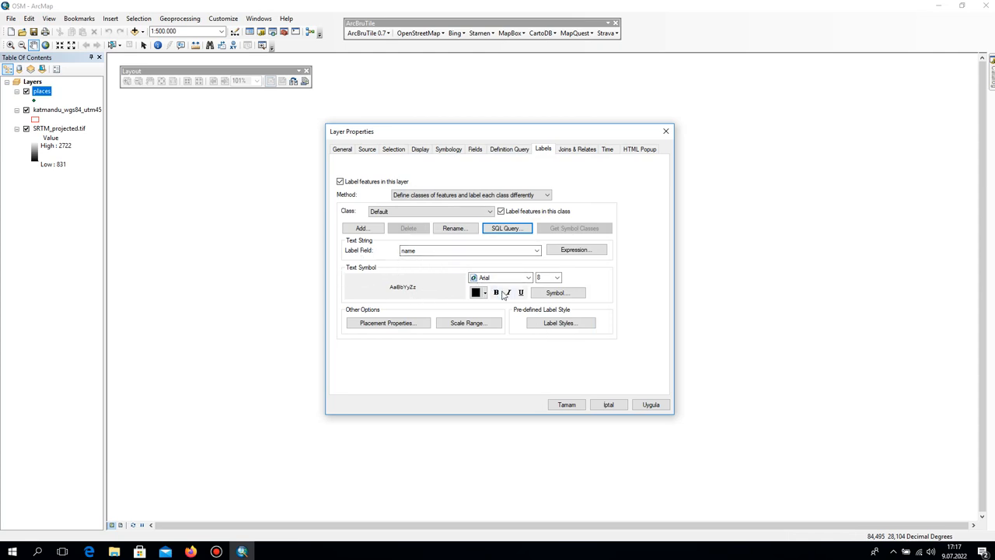
Set the Default class label text size to 9, keeping the Arial font.
{"action": "left_click", "coordinate": [529, 277]}
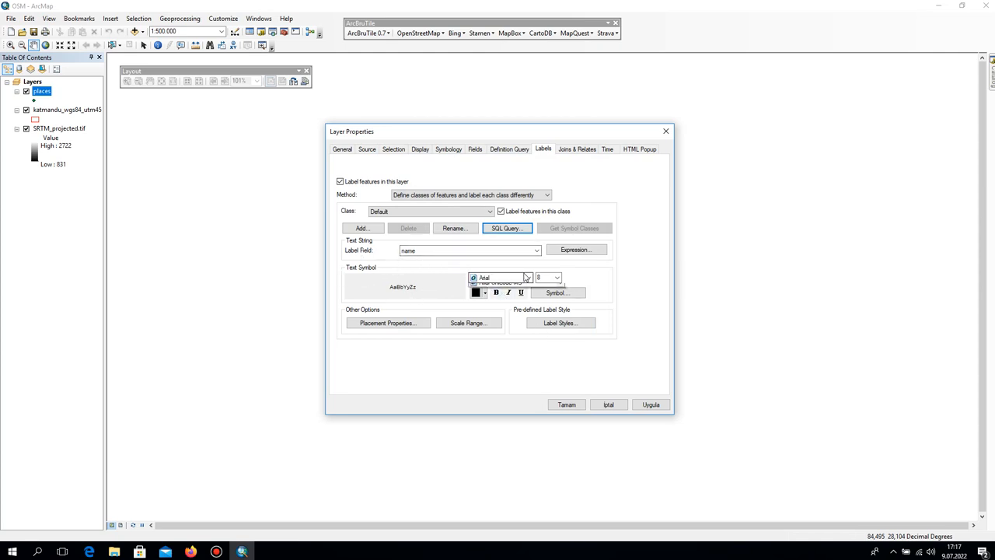
{"action": "left_click", "coordinate": [438, 276]}
{"action": "left_click", "coordinate": [552, 280]}
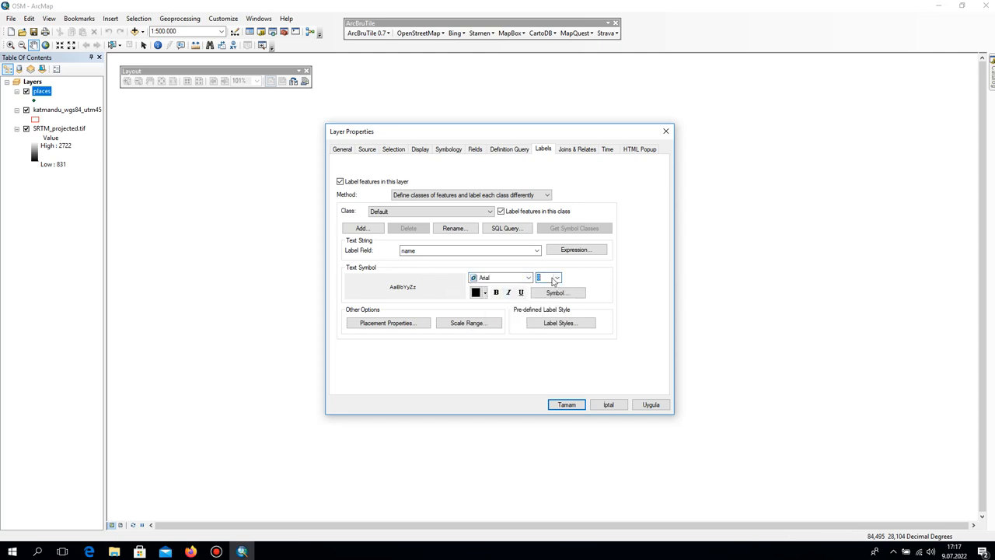
{"action": "left_click", "coordinate": [557, 277]}
{"action": "left_click", "coordinate": [547, 298]}
Add a Halo mask to the Default class label symbol and apply the labelling to the places layer.
{"action": "left_click", "coordinate": [569, 293]}
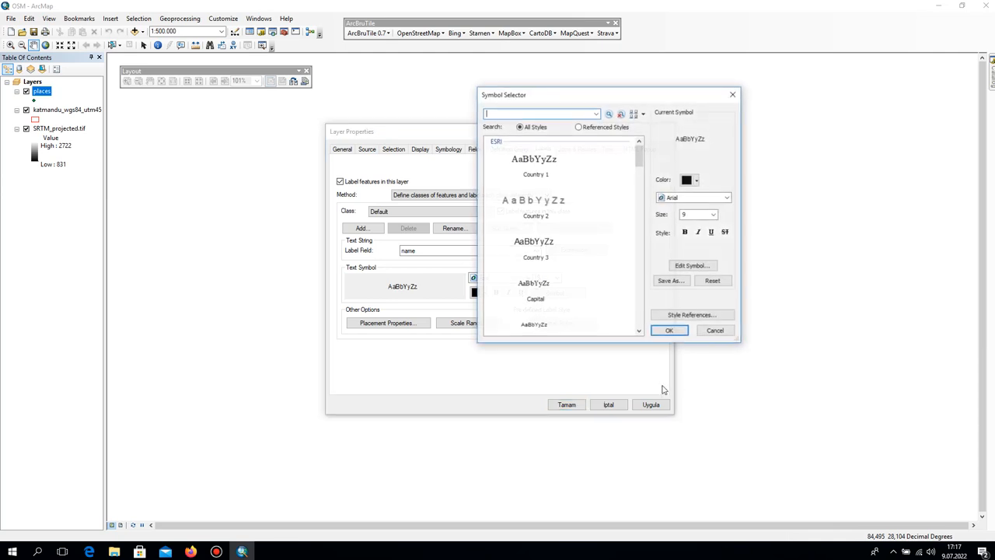
{"action": "left_click", "coordinate": [694, 265]}
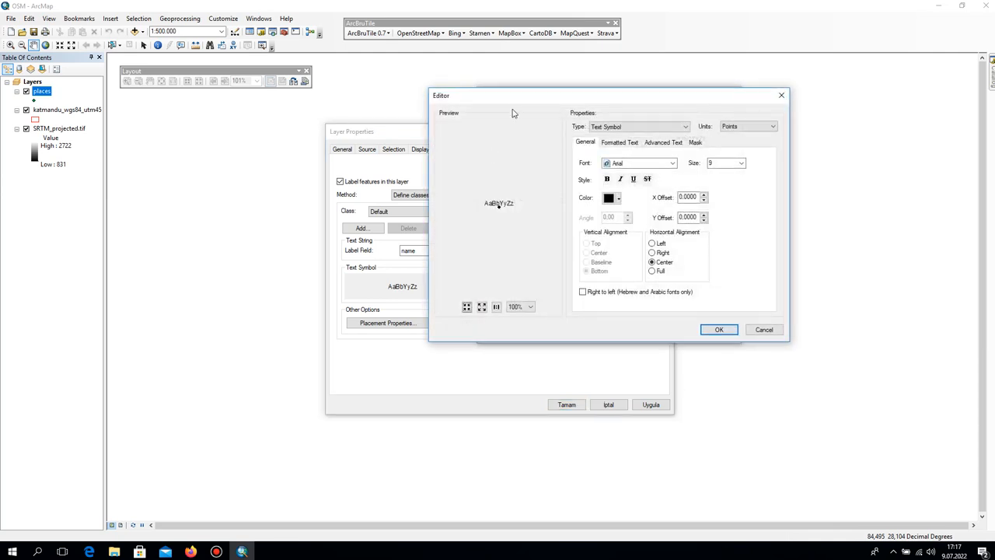
{"action": "left_click", "coordinate": [695, 142]}
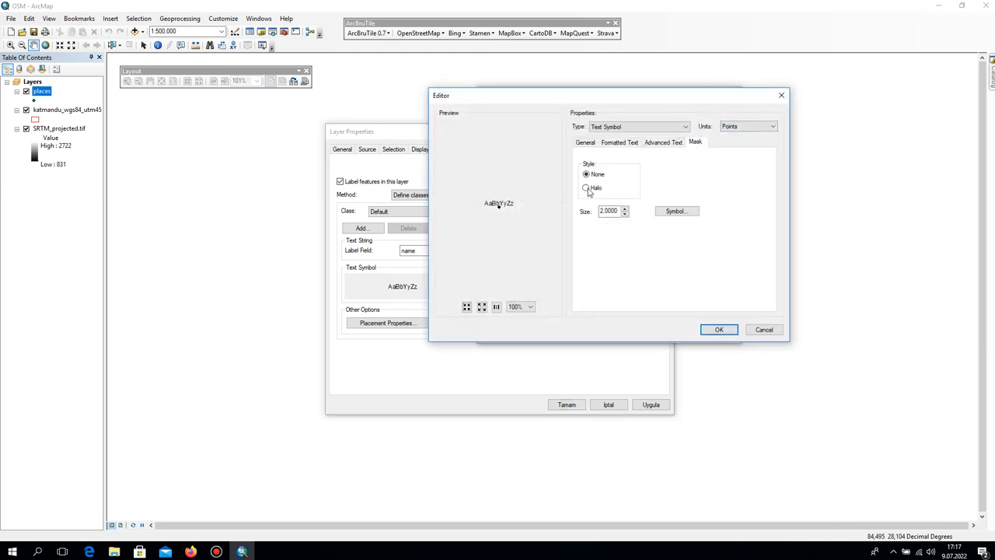
{"action": "left_click", "coordinate": [587, 188]}
{"action": "left_click", "coordinate": [721, 331]}
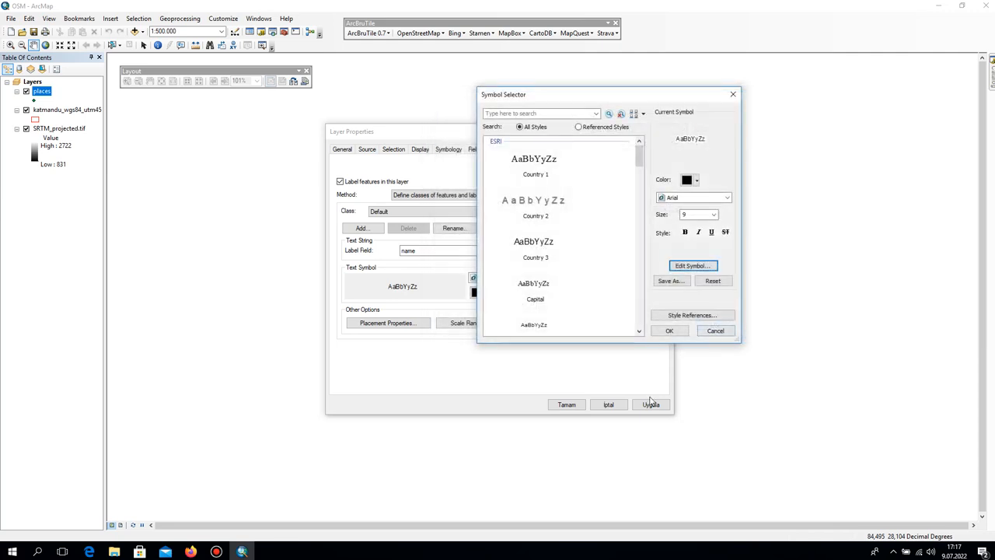
{"action": "left_click", "coordinate": [669, 331]}
{"action": "left_click", "coordinate": [651, 405]}
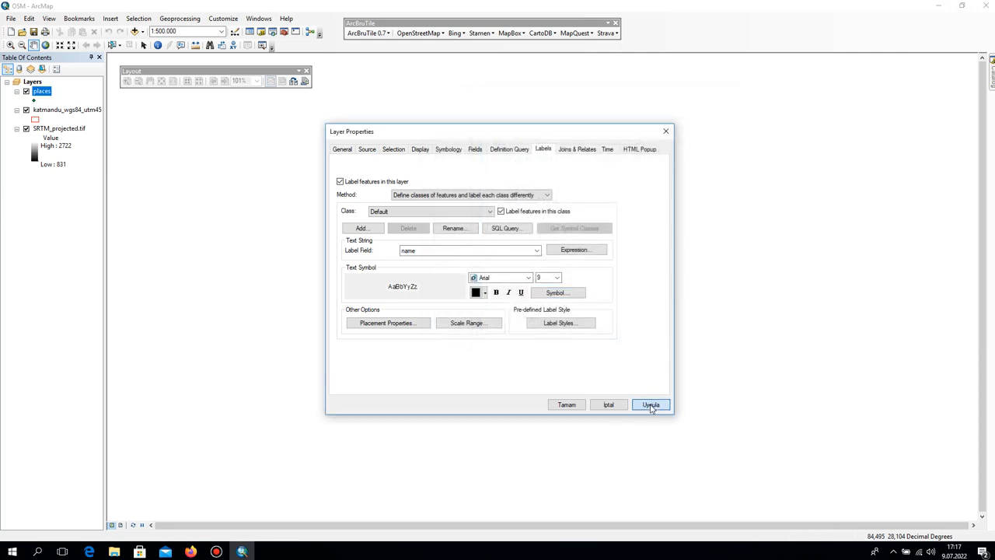
{"action": "left_click", "coordinate": [571, 405]}
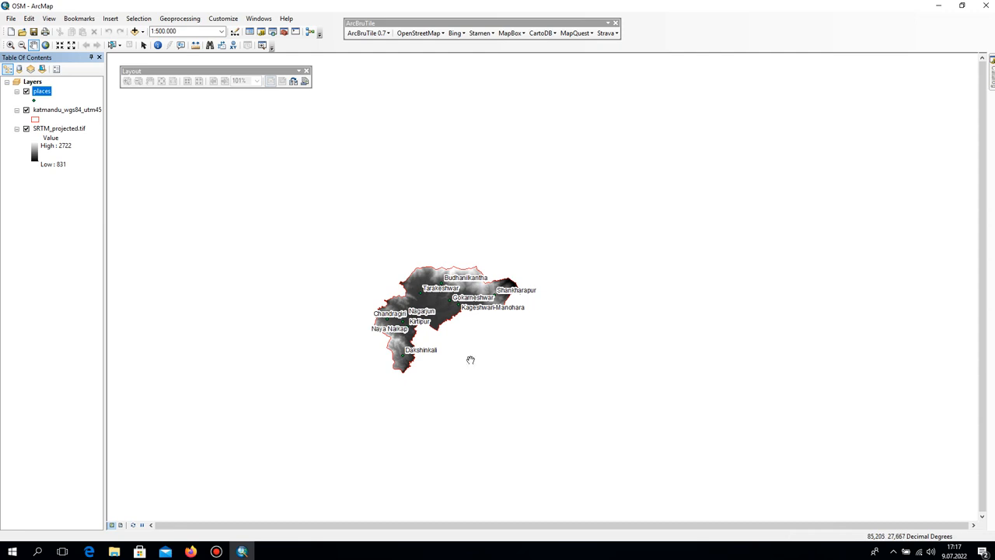
Add a new label class named City_Center to the places layer.
{"action": "scroll", "coordinate": [454, 337], "scroll_direction": "up", "scroll_amount": 3}
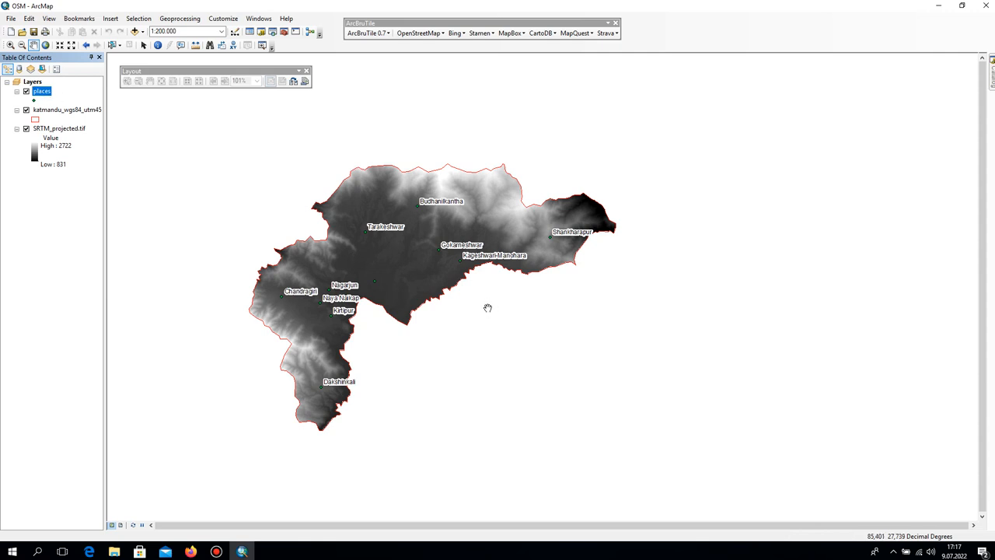
{"action": "left_click", "coordinate": [45, 91]}
{"action": "double_click", "coordinate": [43, 91]}
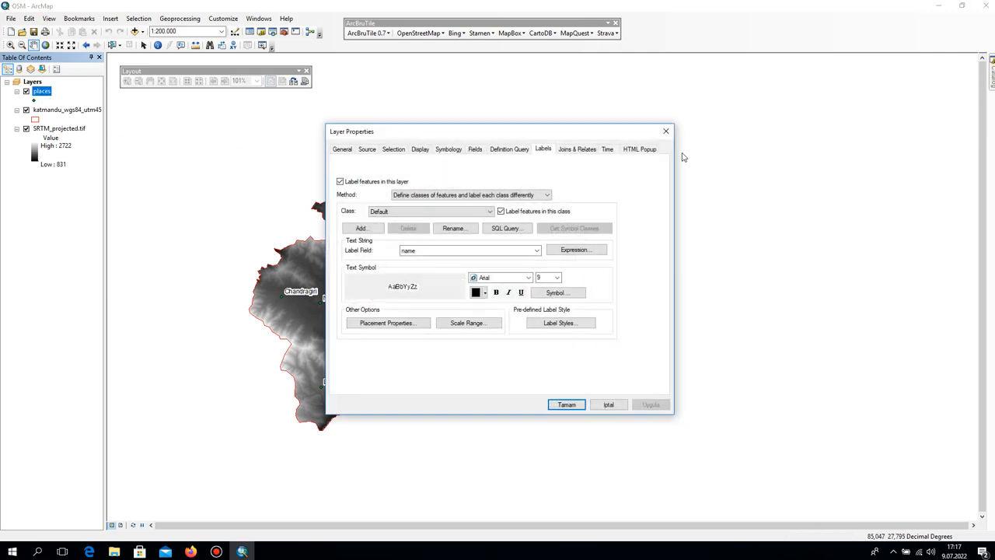
{"action": "left_click", "coordinate": [360, 228]}
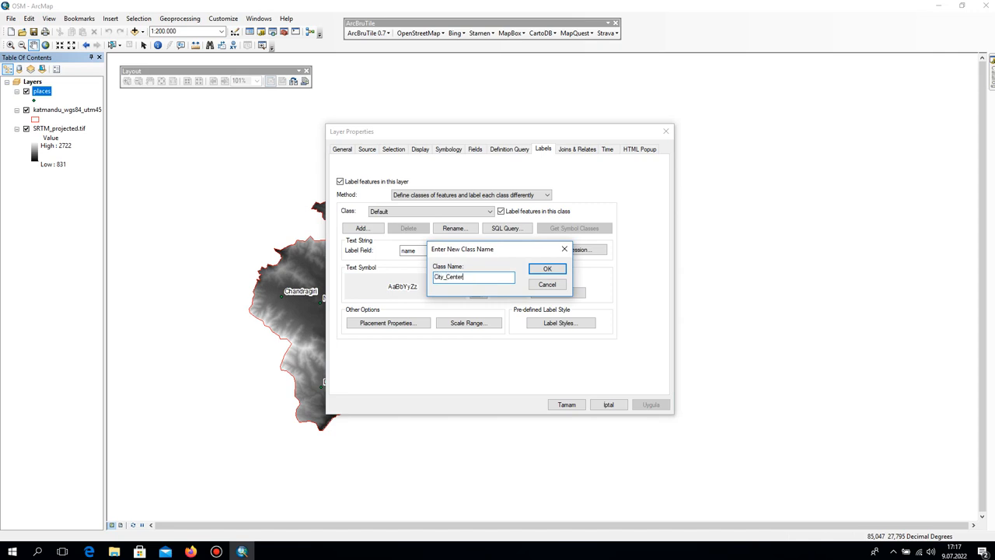
{"action": "type", "text": "City_Center"}
{"action": "key", "text": "Return"}
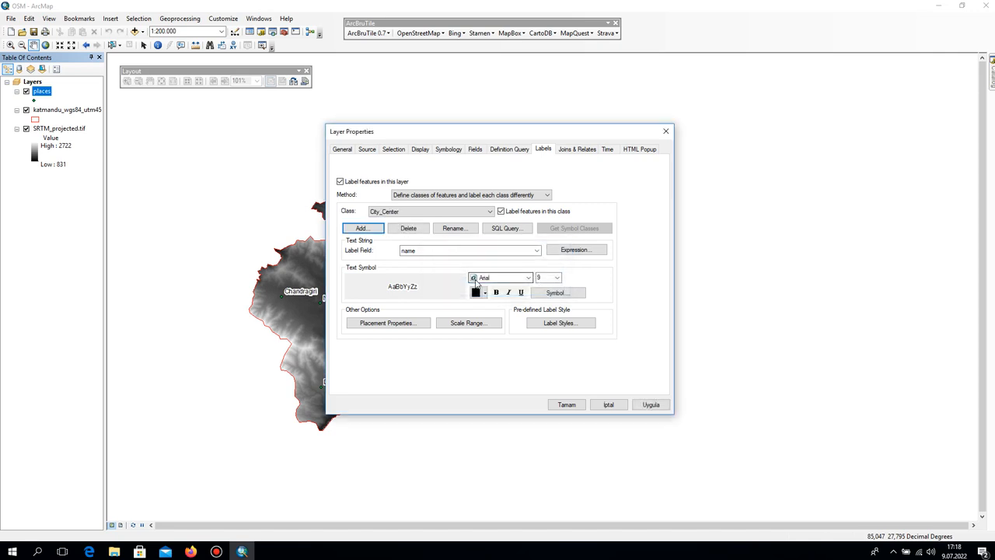
Replace the City_Center class query with "fclass" = 'national_capital' and apply it.
{"action": "left_click", "coordinate": [508, 228]}
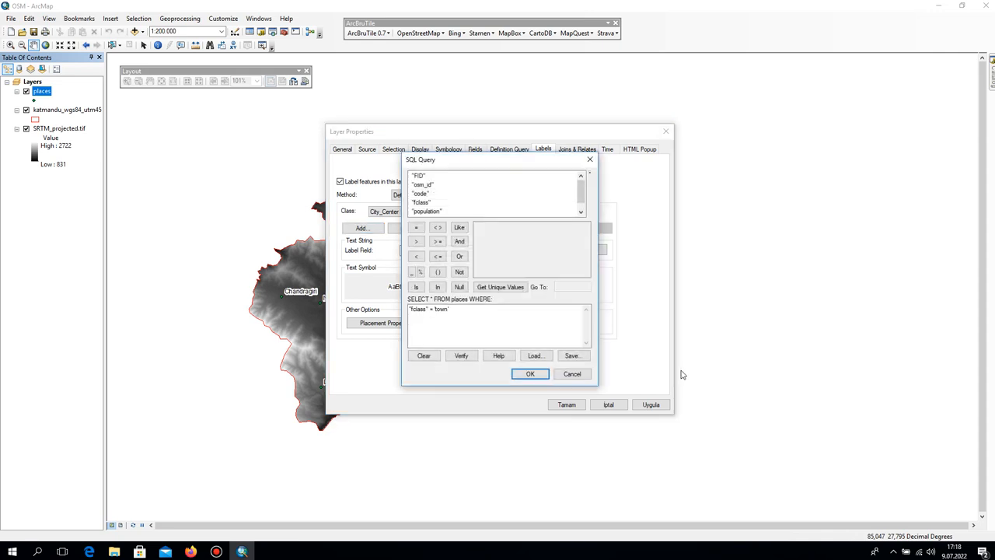
{"action": "left_click", "coordinate": [447, 325]}
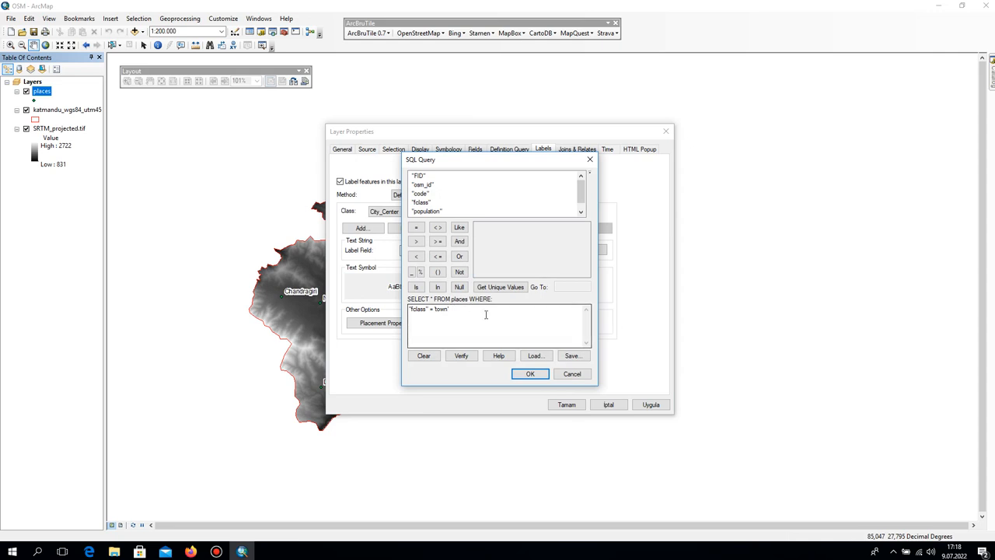
{"action": "left_click_drag", "start_coordinate": [462, 319], "coordinate": [357, 312]}
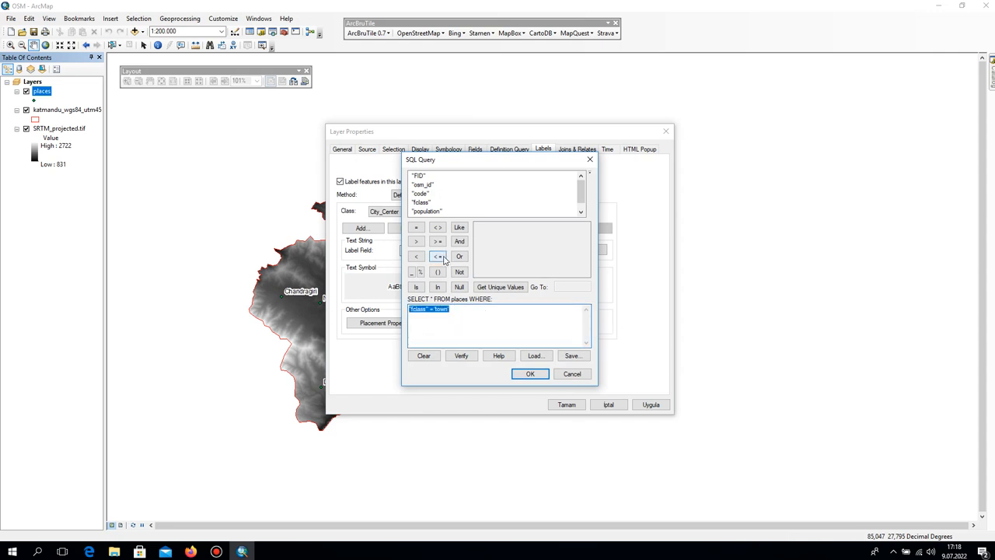
{"action": "key", "text": "Delete"}
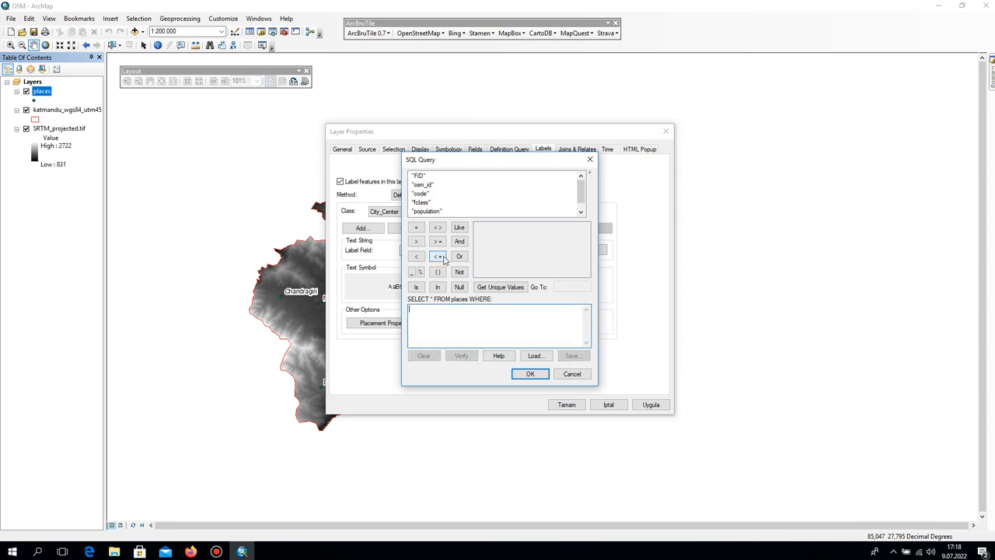
{"action": "double_click", "coordinate": [420, 203]}
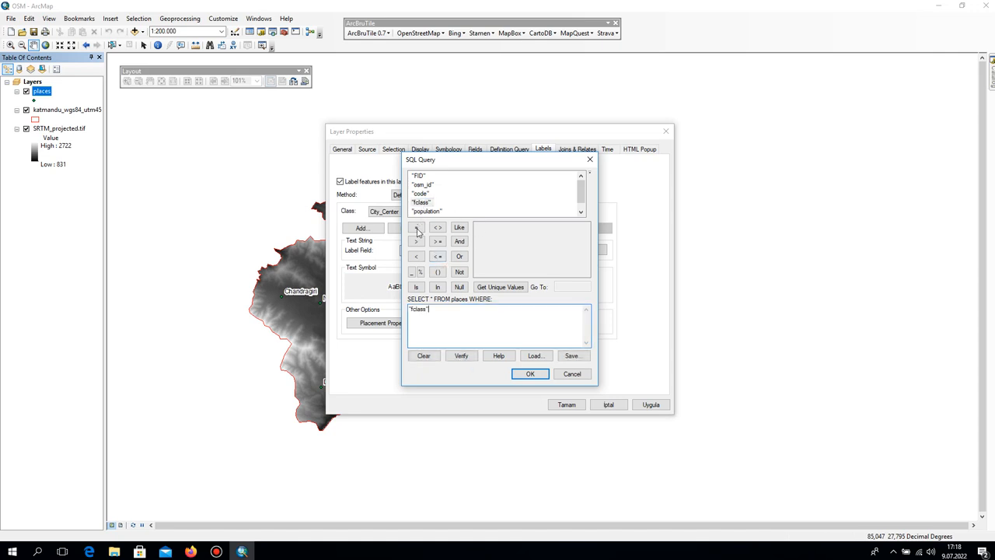
{"action": "left_click", "coordinate": [416, 227]}
{"action": "left_click", "coordinate": [513, 287]}
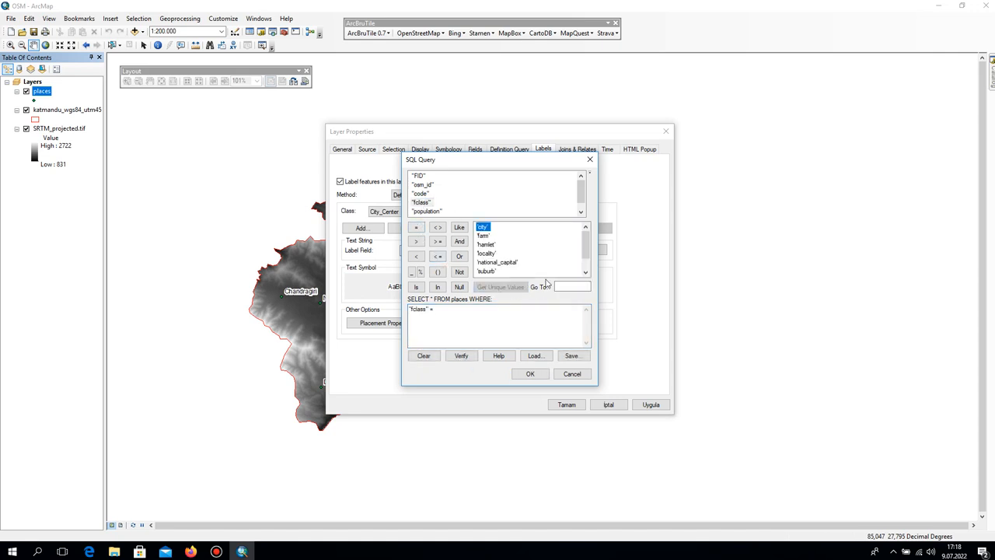
{"action": "double_click", "coordinate": [498, 263]}
{"action": "left_click", "coordinate": [529, 374]}
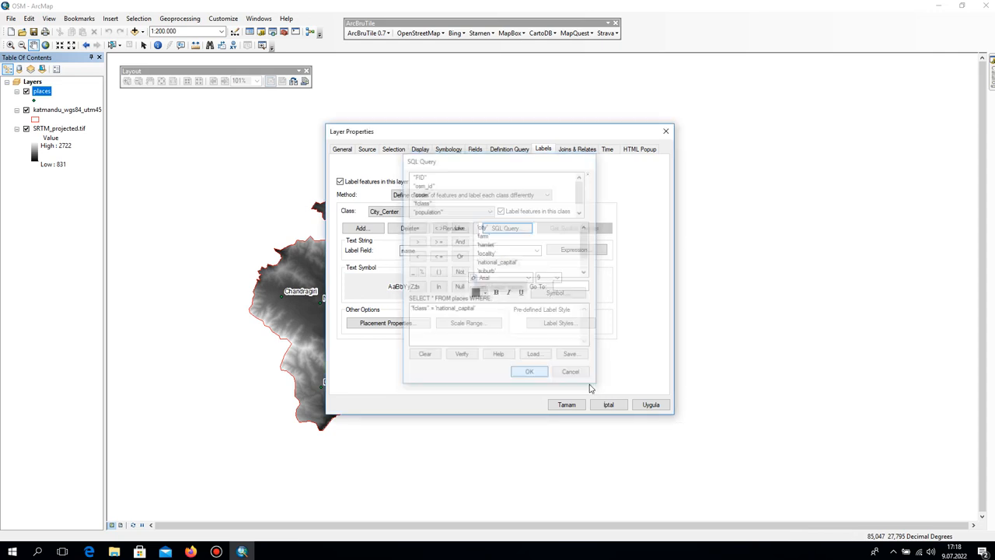
{"action": "left_click", "coordinate": [651, 404]}
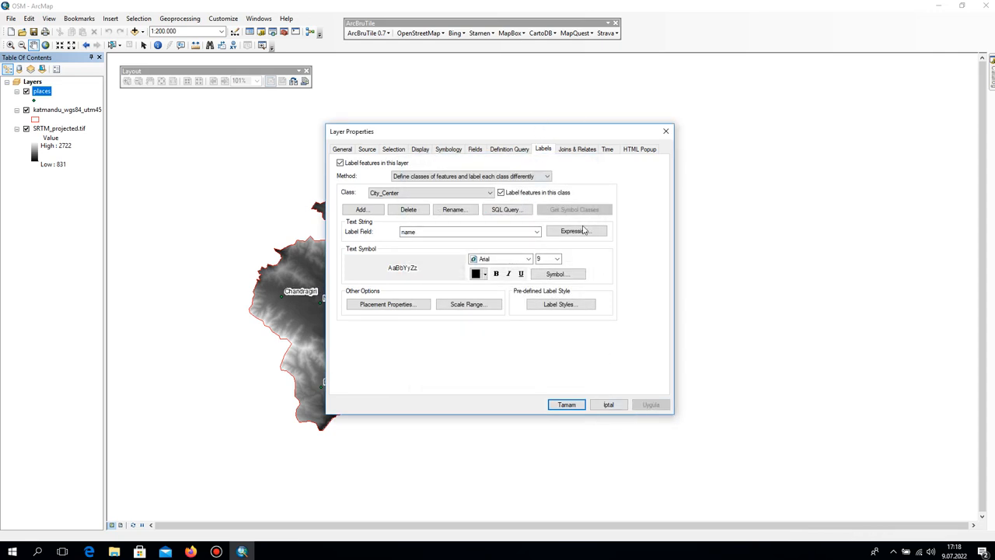
Set the City_Center label class text to size 14 and colour it blue.
{"action": "left_click", "coordinate": [556, 259]}
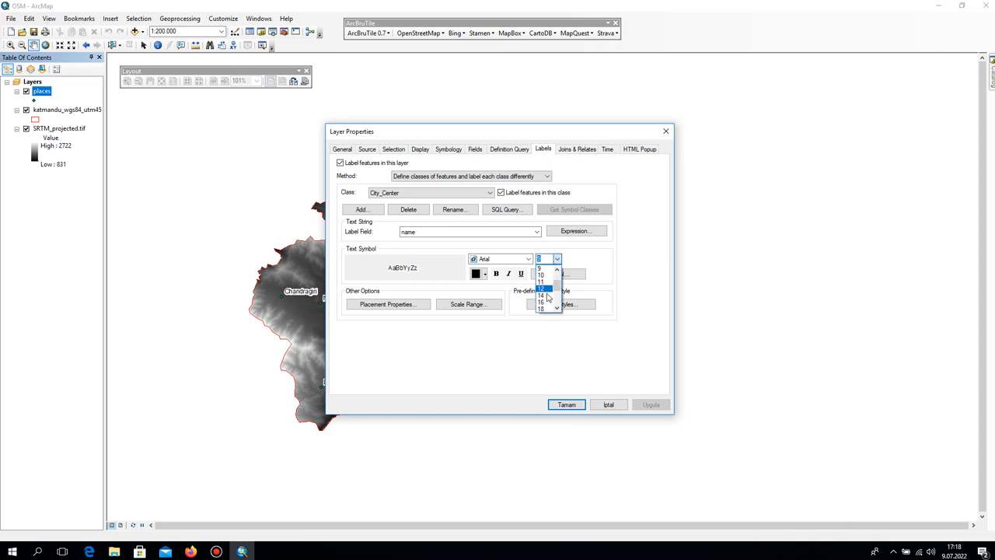
{"action": "left_click", "coordinate": [541, 296]}
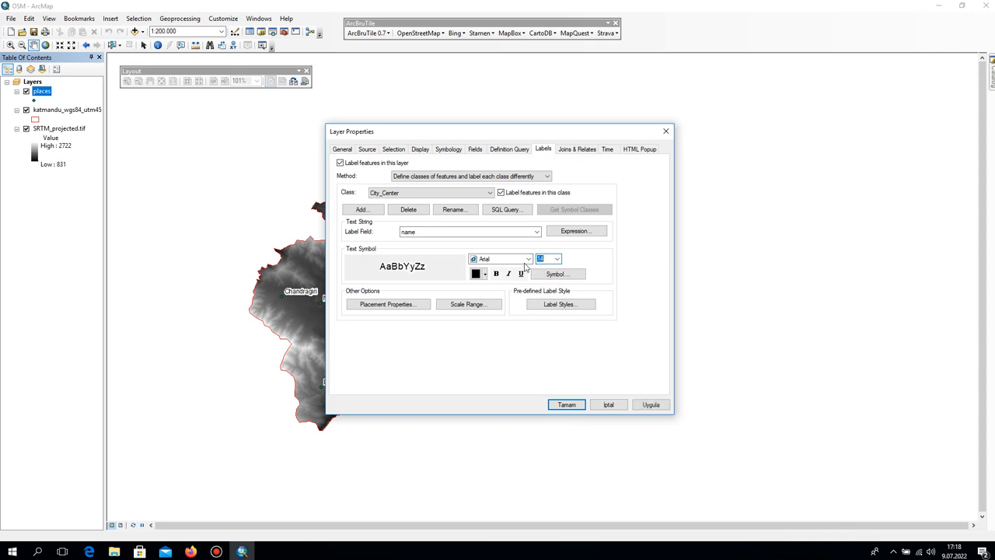
{"action": "left_click", "coordinate": [484, 274]}
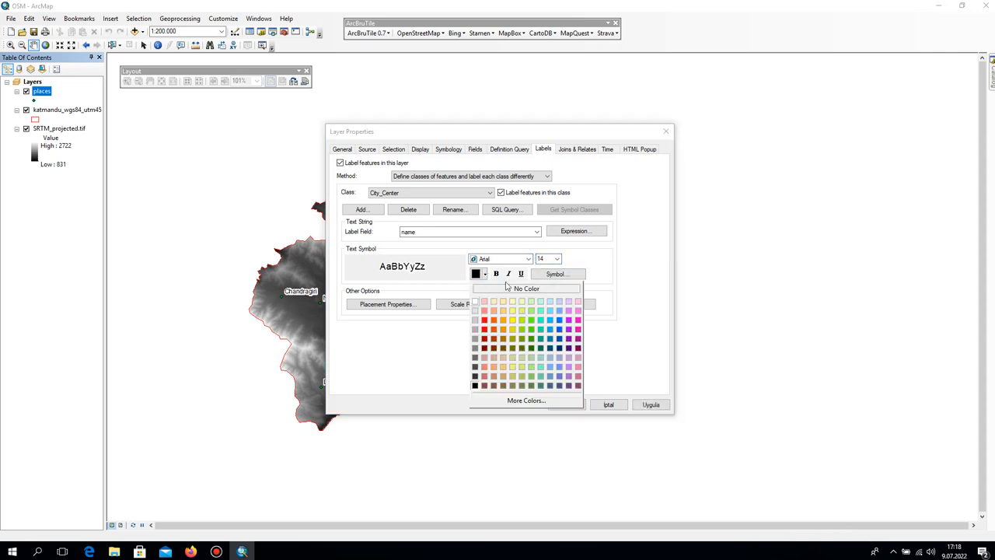
{"action": "left_click", "coordinate": [561, 321]}
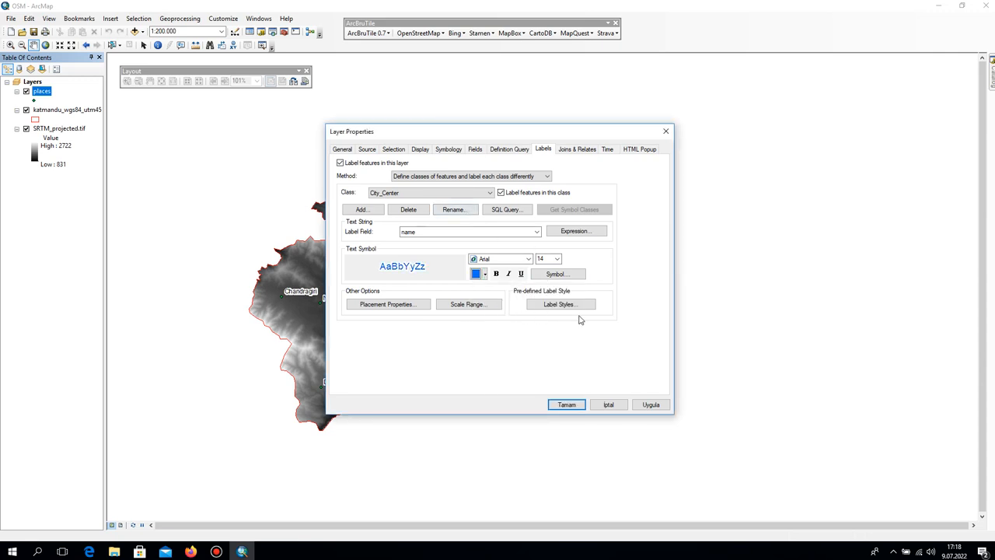
Add a Halo mask to the City_Center label symbol, then apply the labelling and close the places layer properties.
{"action": "left_click", "coordinate": [583, 276]}
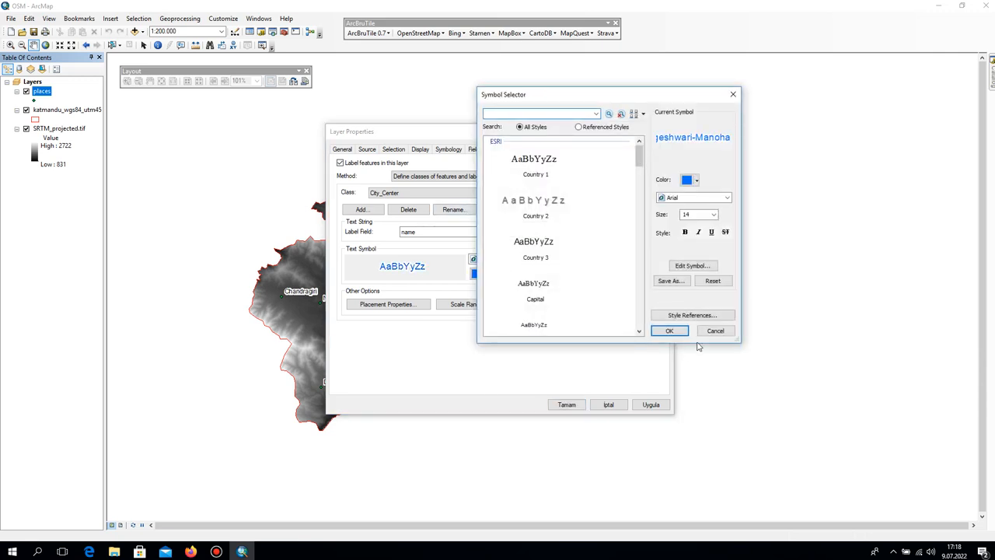
{"action": "left_click", "coordinate": [693, 265]}
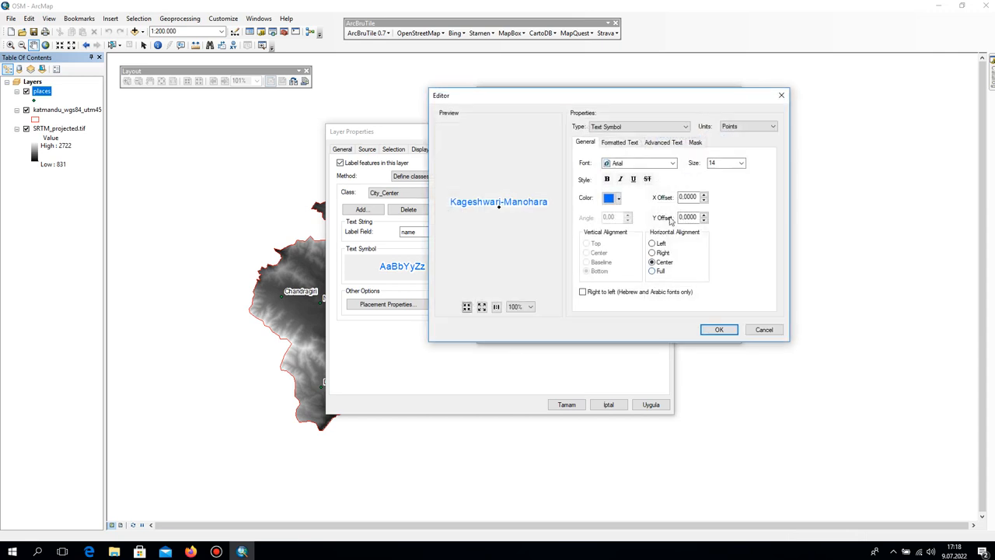
{"action": "left_click", "coordinate": [696, 142]}
{"action": "left_click", "coordinate": [596, 188]}
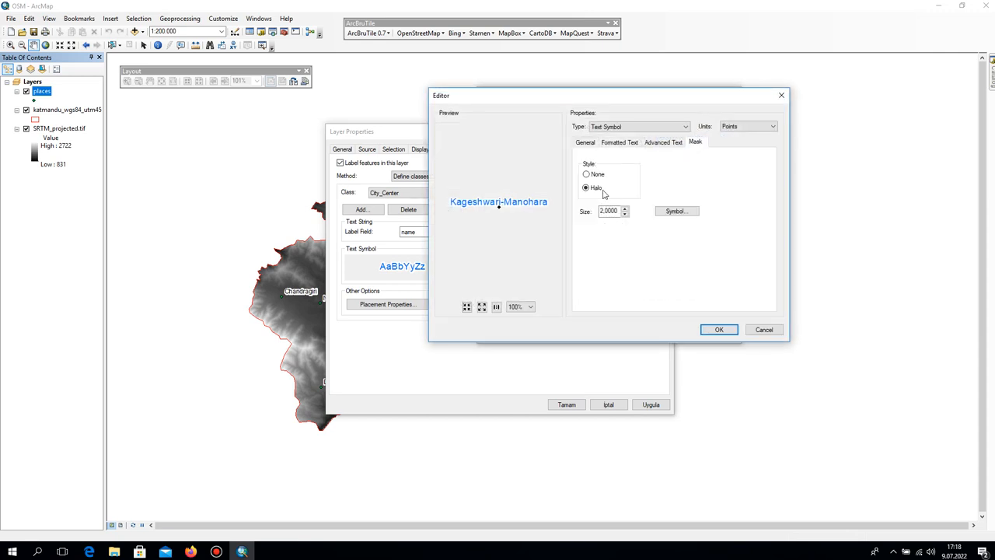
{"action": "left_click", "coordinate": [719, 329]}
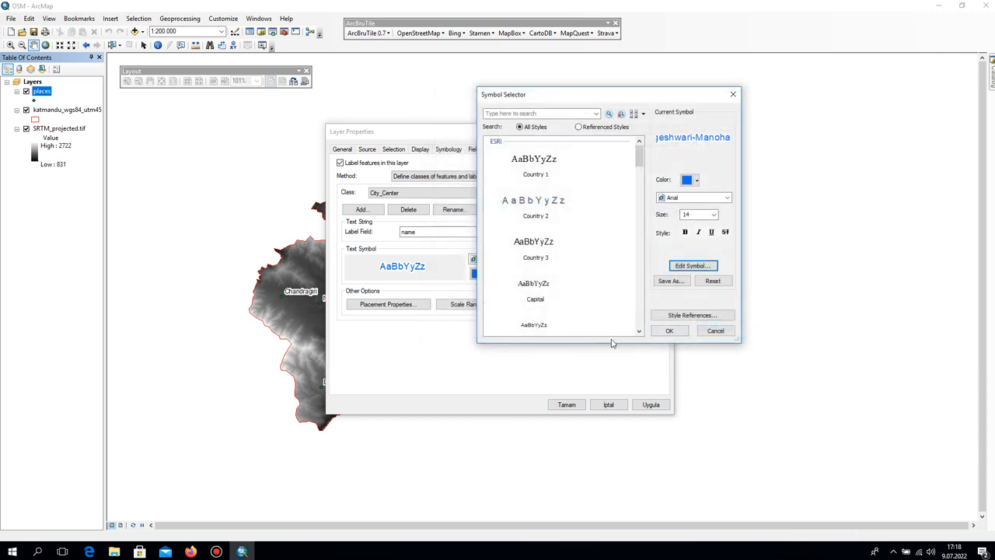
{"action": "left_click", "coordinate": [669, 330]}
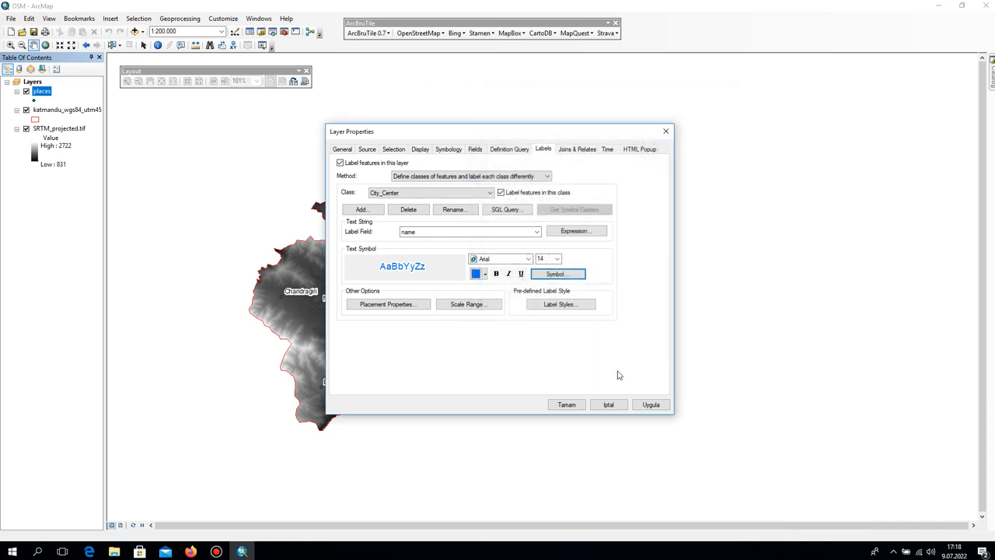
{"action": "left_click", "coordinate": [651, 407]}
{"action": "mouse_move", "coordinate": [515, 133]}
{"action": "left_mouse_down"}
{"action": "mouse_move", "coordinate": [814, 81]}
{"action": "mouse_move", "coordinate": [764, 80]}
{"action": "left_mouse_up"}
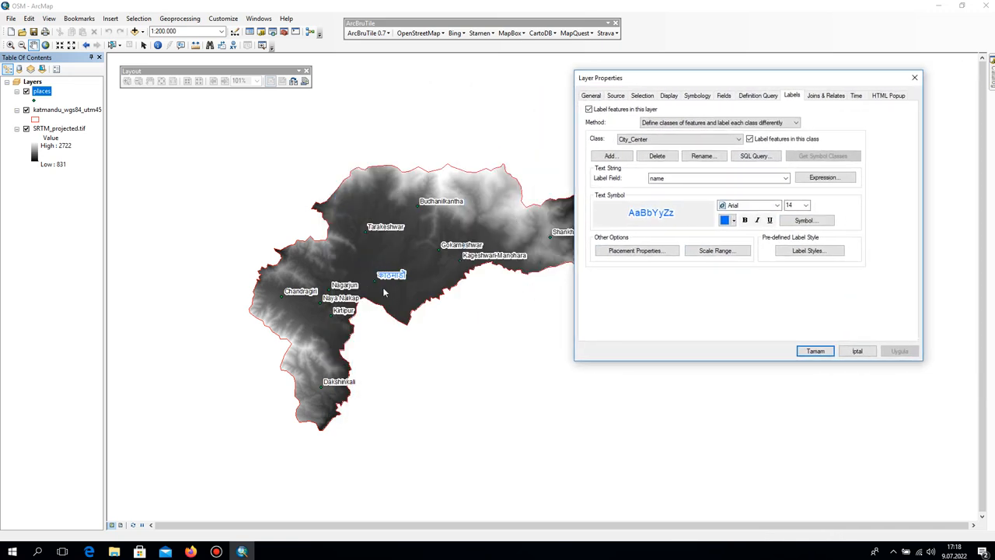
{"action": "left_click", "coordinate": [814, 351]}
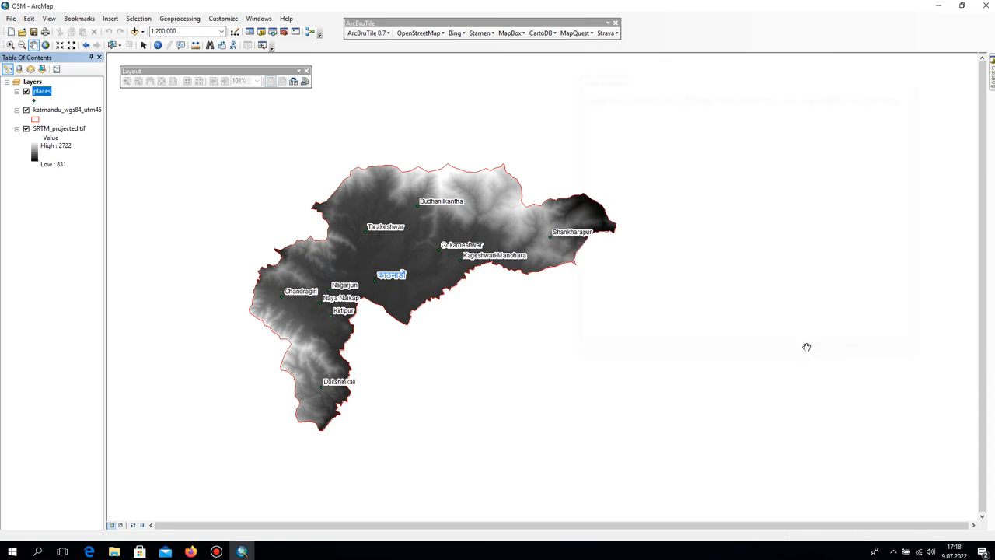
Set the outline width of the katmandu_wgs84_utm45 boundary layer symbol to 2.
{"action": "left_click", "coordinate": [35, 119]}
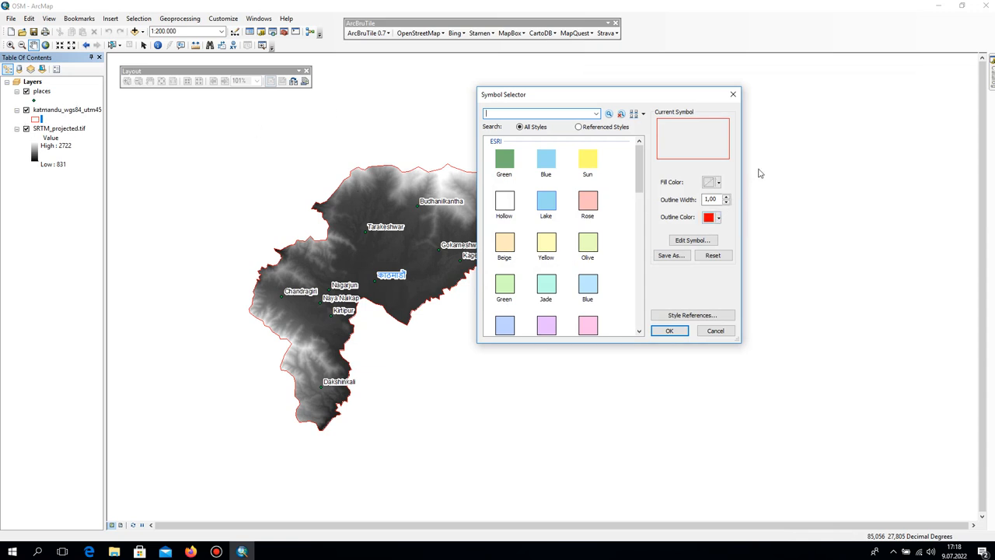
{"action": "left_click", "coordinate": [726, 197]}
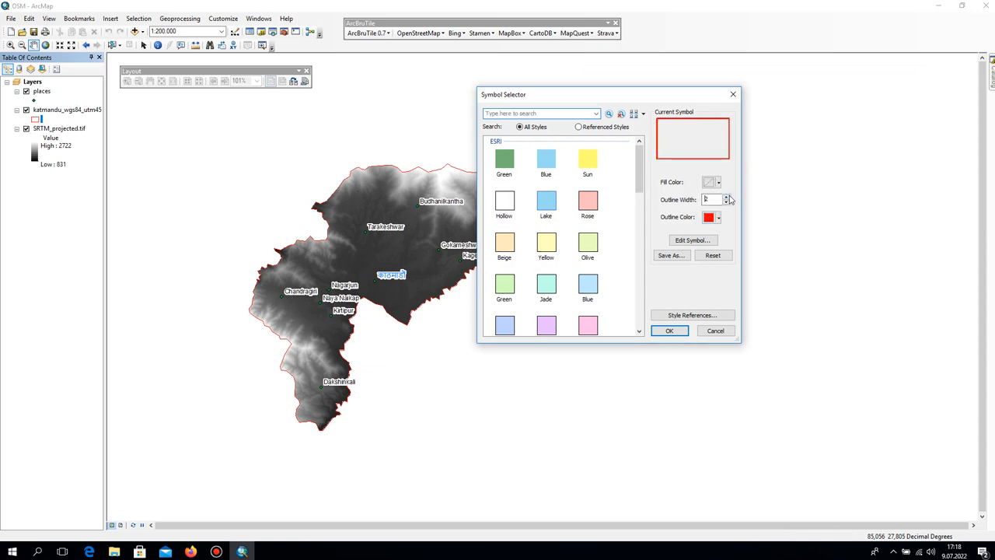
{"action": "left_click", "coordinate": [670, 332]}
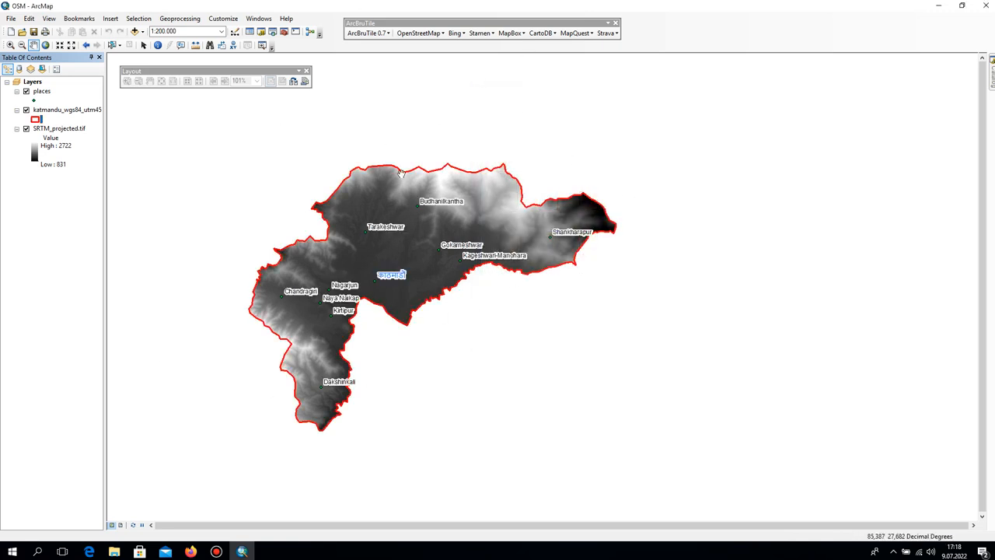
Symbolize the places layer by unique values of the fclass field, adding all values and turning off <all other values>.
{"action": "double_click", "coordinate": [41, 92]}
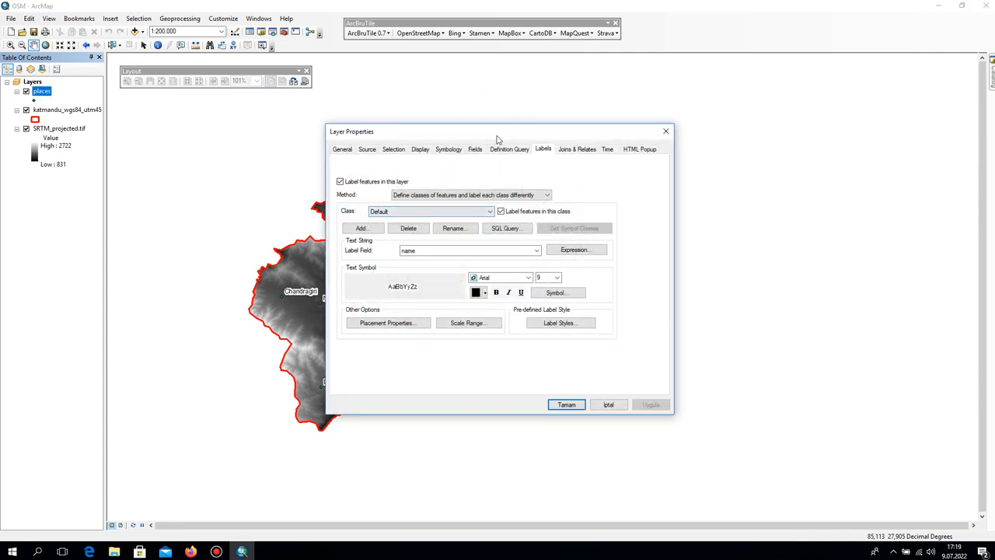
{"action": "left_click", "coordinate": [454, 151]}
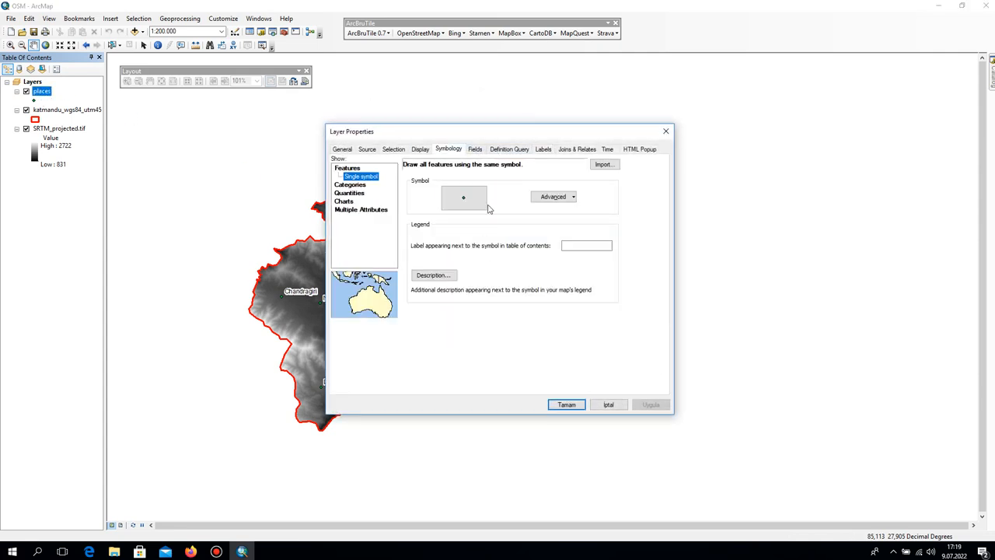
{"action": "left_click", "coordinate": [350, 193]}
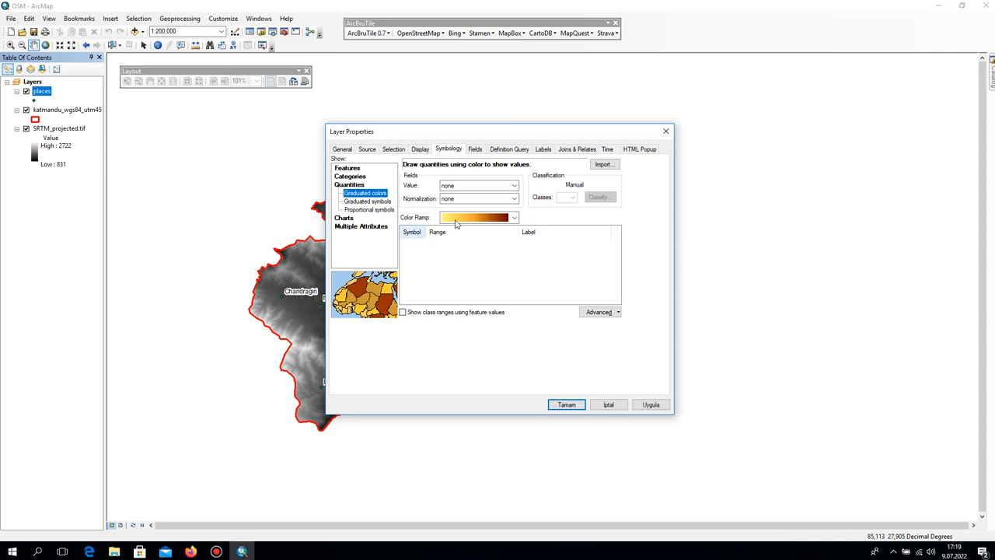
{"action": "left_click", "coordinate": [350, 176]}
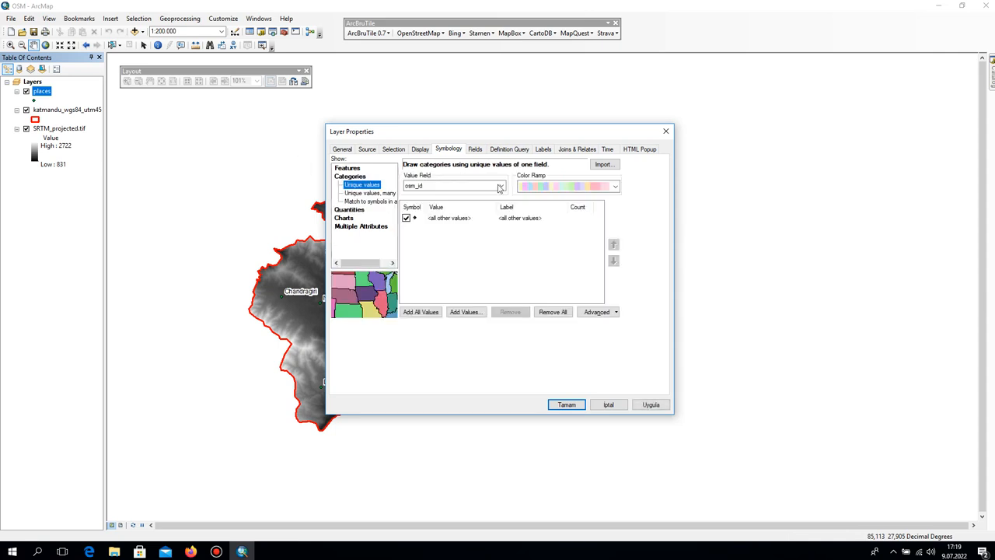
{"action": "left_click", "coordinate": [406, 218]}
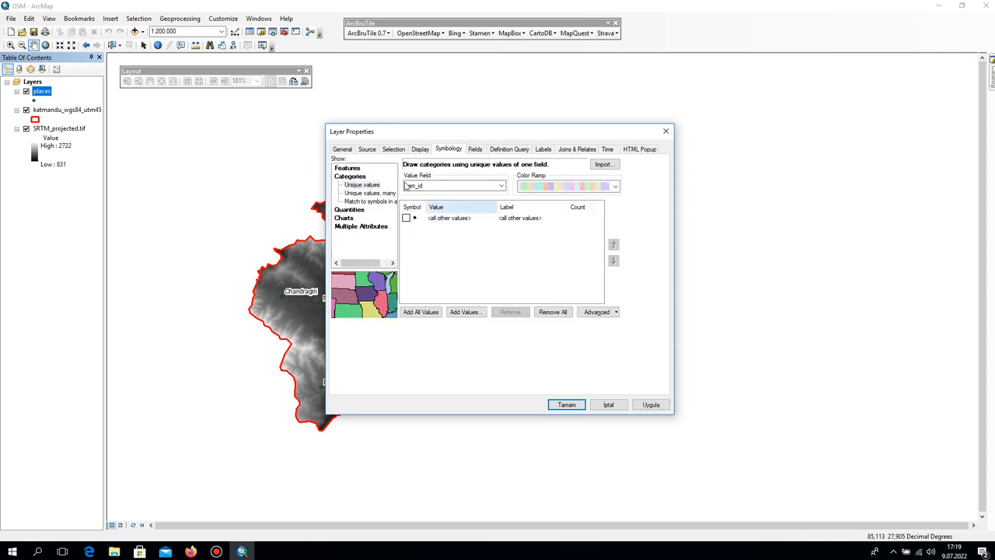
{"action": "left_click", "coordinate": [424, 186]}
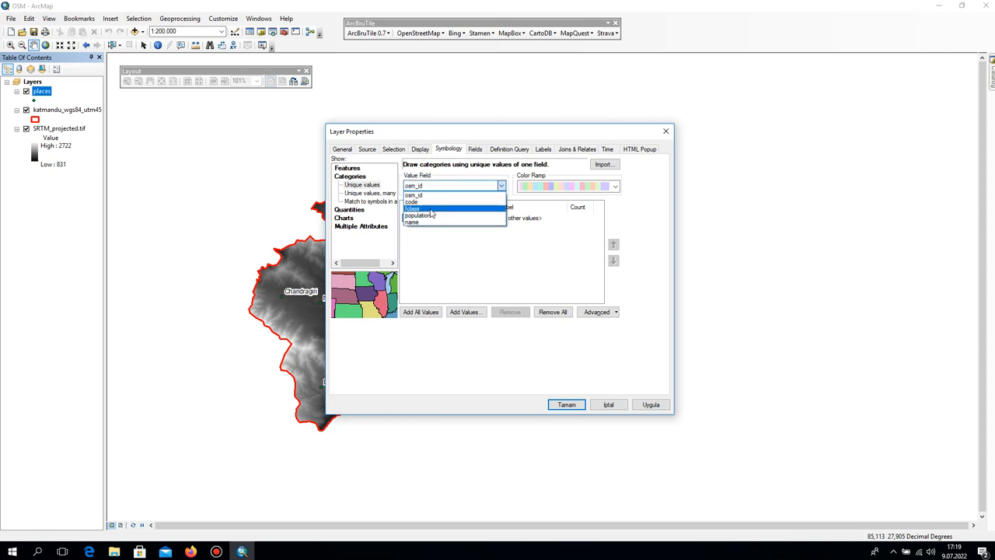
{"action": "left_click", "coordinate": [430, 210]}
{"action": "left_click", "coordinate": [415, 312]}
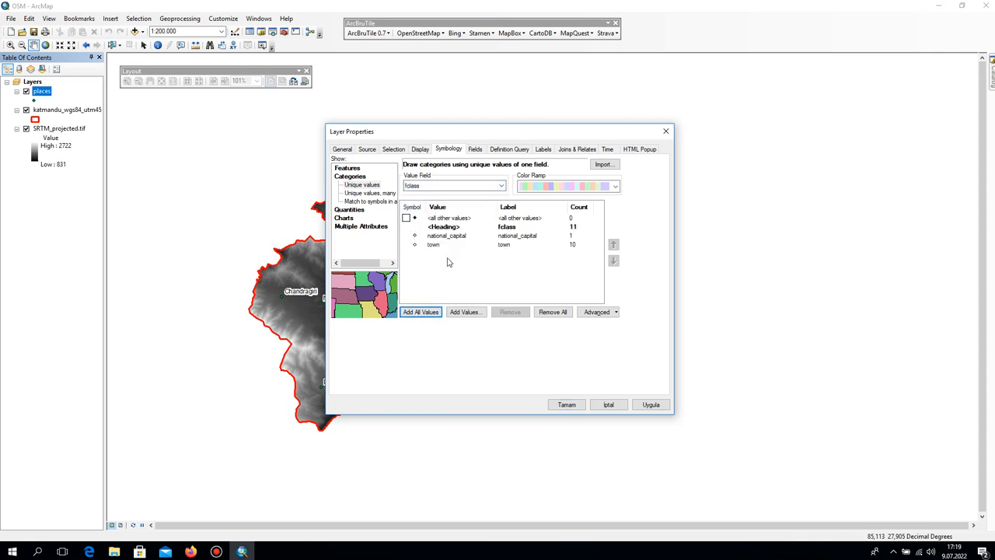
Relabel the national_capital category as City Center and the town category as Town.
{"action": "left_click", "coordinate": [462, 237]}
{"action": "left_click", "coordinate": [536, 237]}
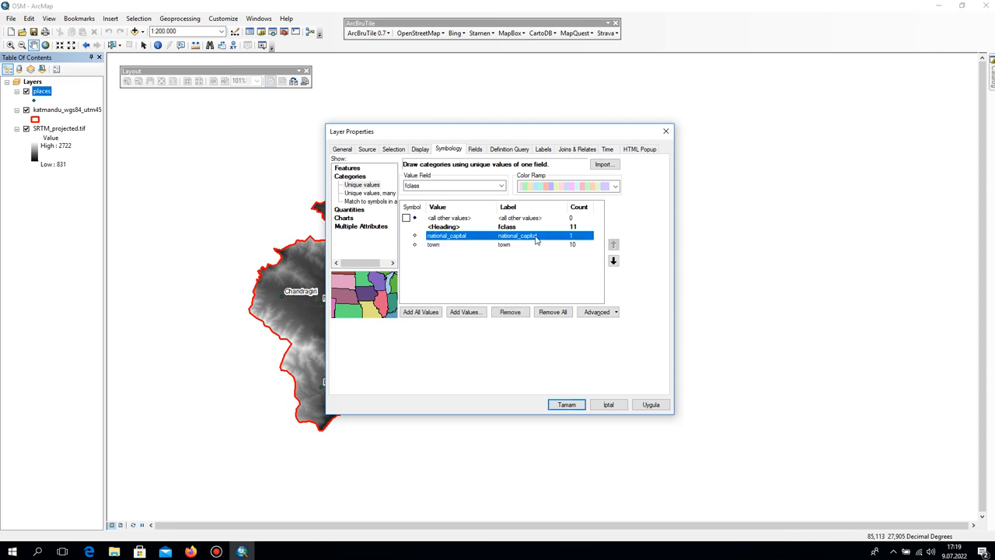
{"action": "type", "text": "C"}
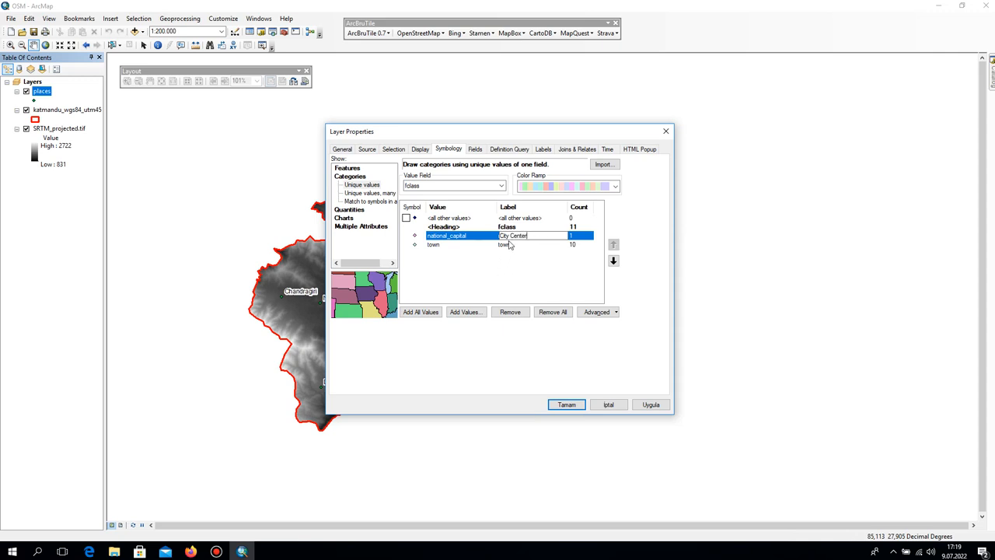
{"action": "type", "text": "ity Center"}
{"action": "left_click", "coordinate": [505, 246]}
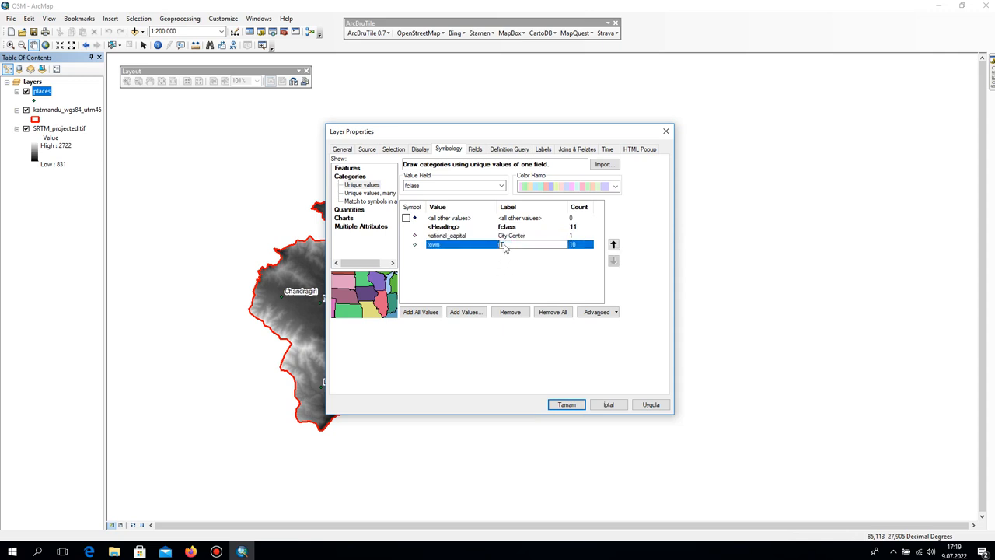
{"action": "type", "text": "Town"}
{"action": "key", "text": "Return"}
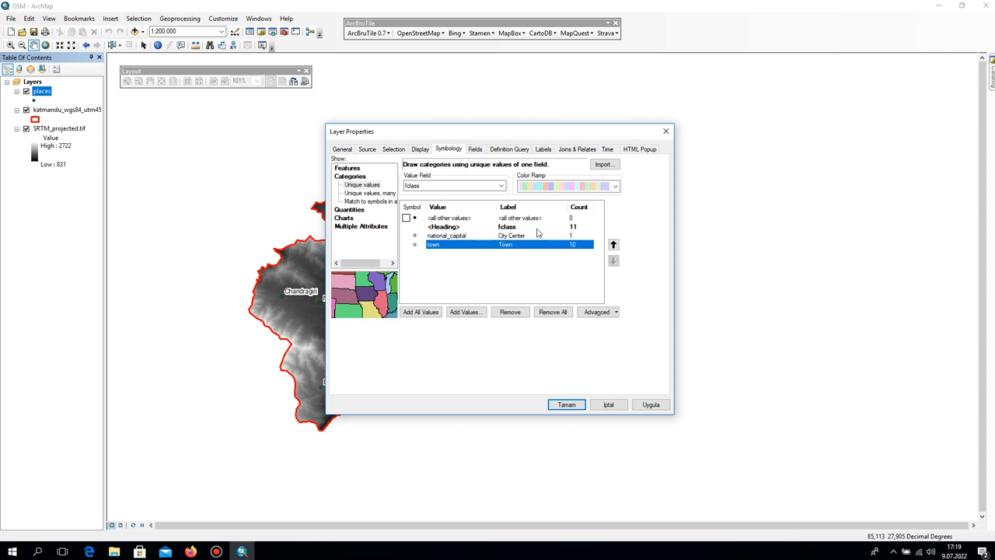
Change the City Center category's marker to the Circle 3 symbol in Poinsettia Red and reduce its size.
{"action": "left_click", "coordinate": [415, 237]}
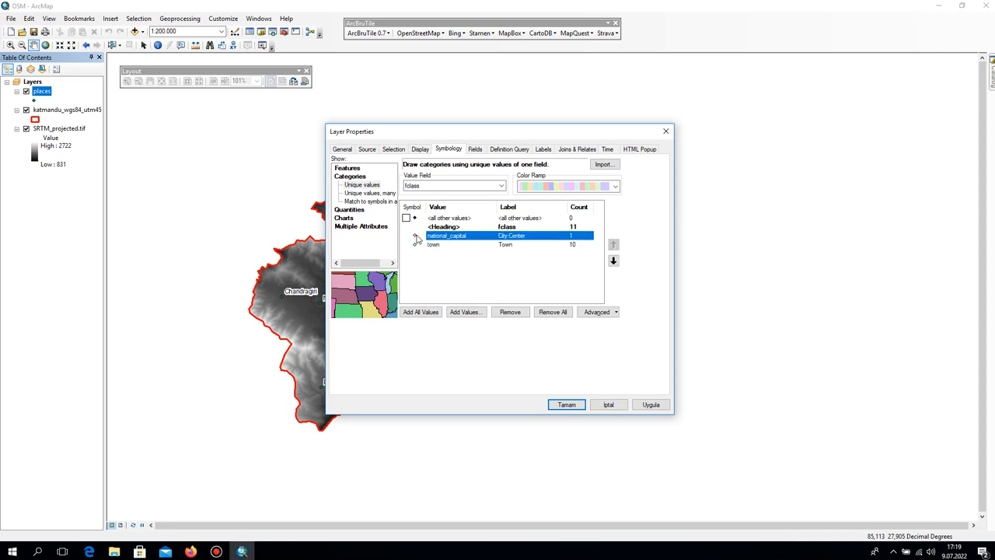
{"action": "double_click", "coordinate": [416, 237]}
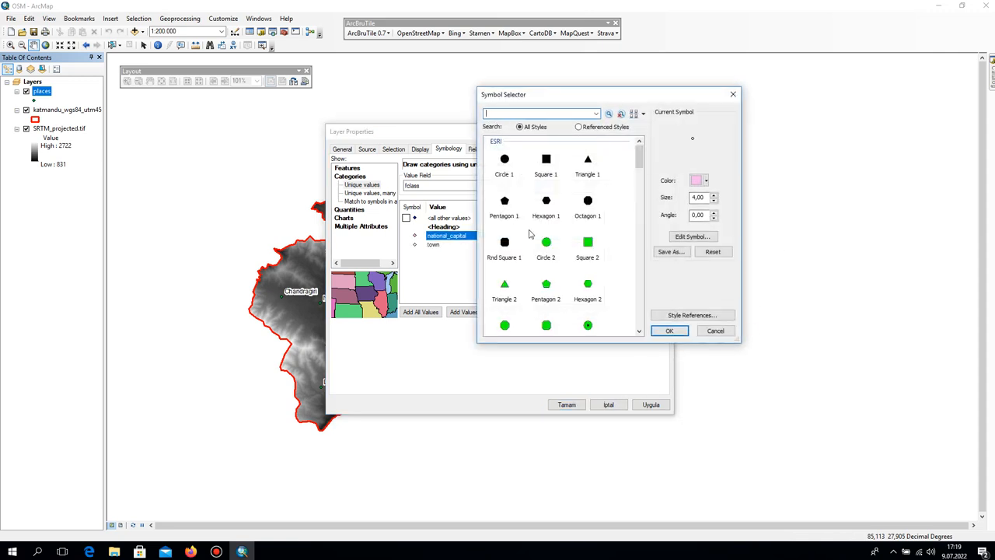
{"action": "scroll", "coordinate": [528, 310], "scroll_direction": "down", "scroll_amount": 1}
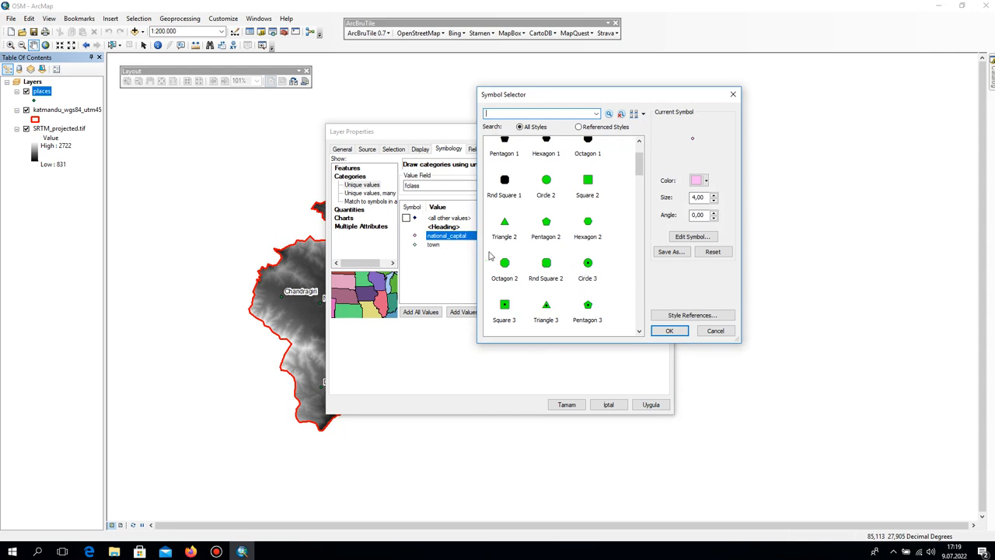
{"action": "left_click", "coordinate": [587, 276]}
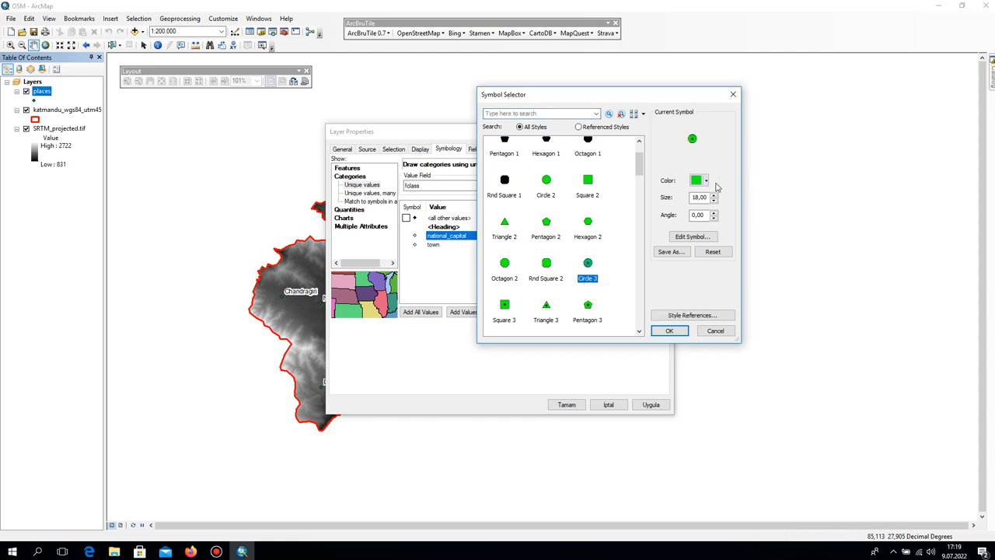
{"action": "left_click", "coordinate": [706, 181]}
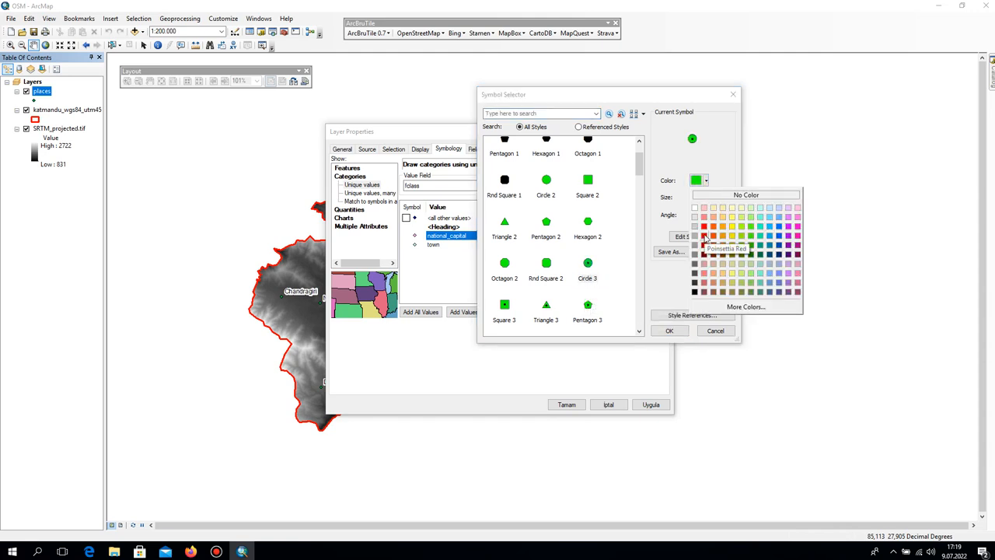
{"action": "left_click", "coordinate": [704, 237]}
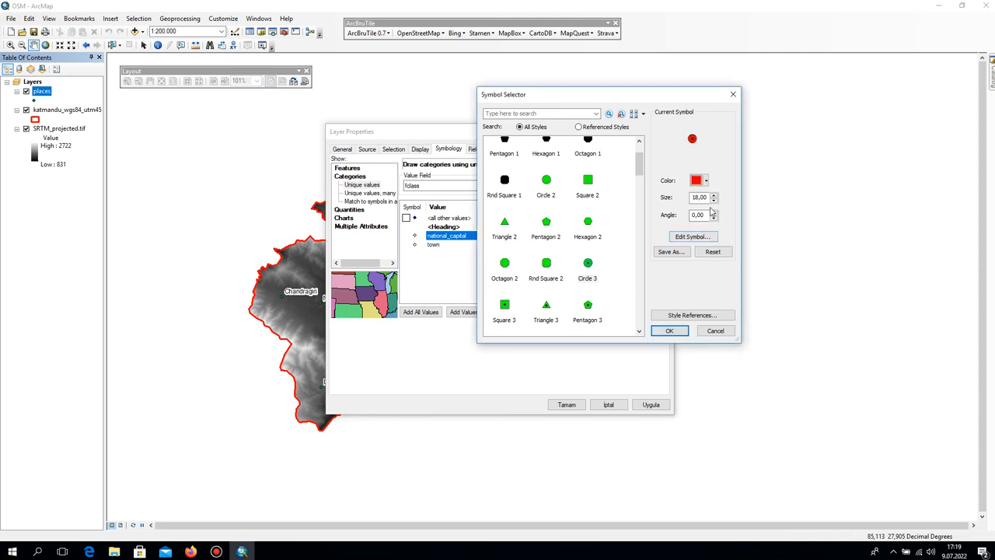
{"action": "triple_click", "coordinate": [714, 201]}
{"action": "left_click", "coordinate": [669, 331]}
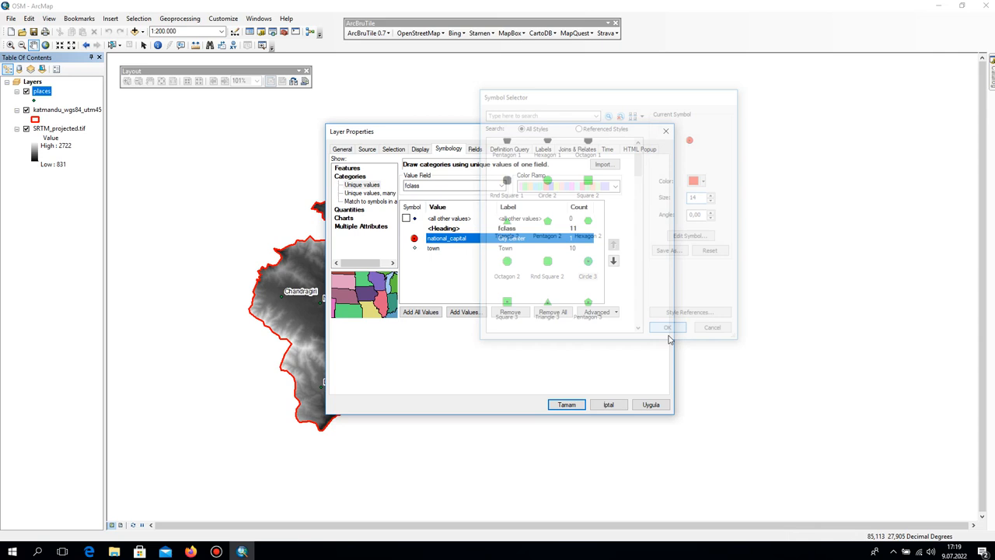
Change the Town category's marker to the Circle 2 symbol in purple at size 10 and apply the places layer symbology.
{"action": "double_click", "coordinate": [416, 248]}
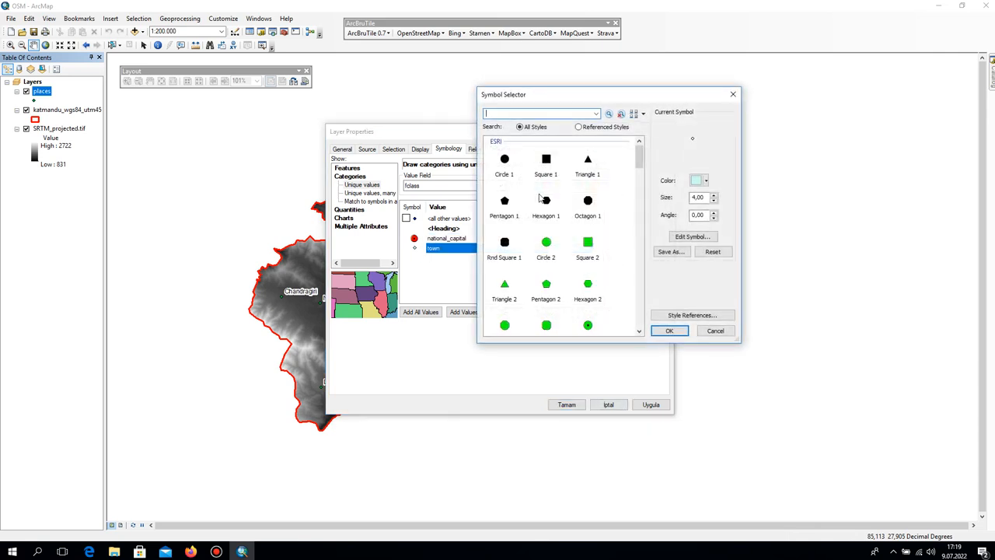
{"action": "left_click", "coordinate": [548, 248]}
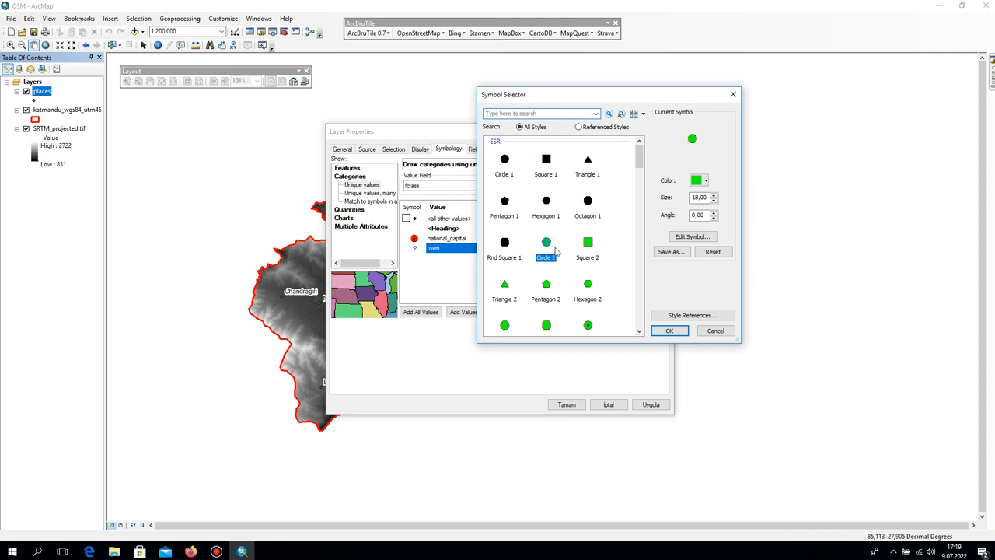
{"action": "left_click", "coordinate": [705, 181]}
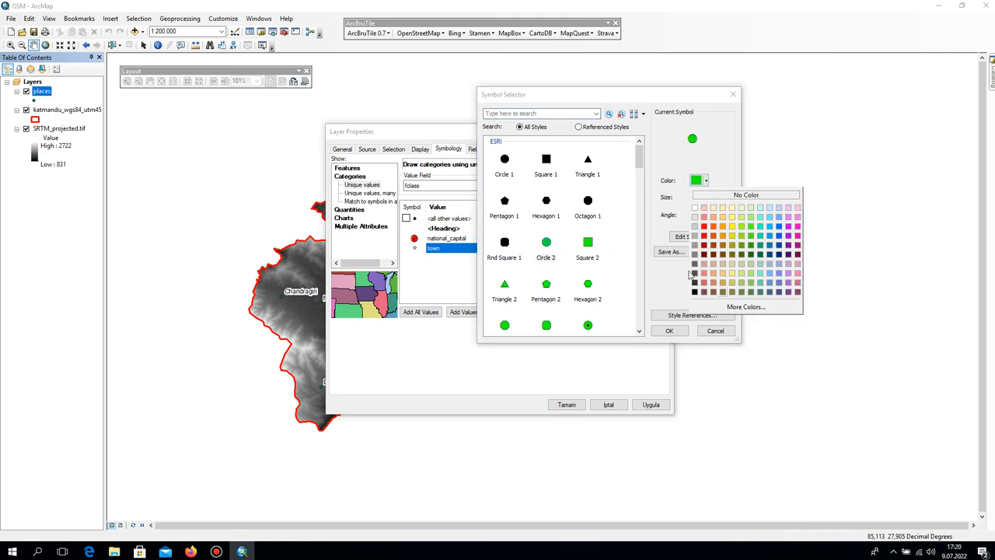
{"action": "left_click", "coordinate": [790, 226]}
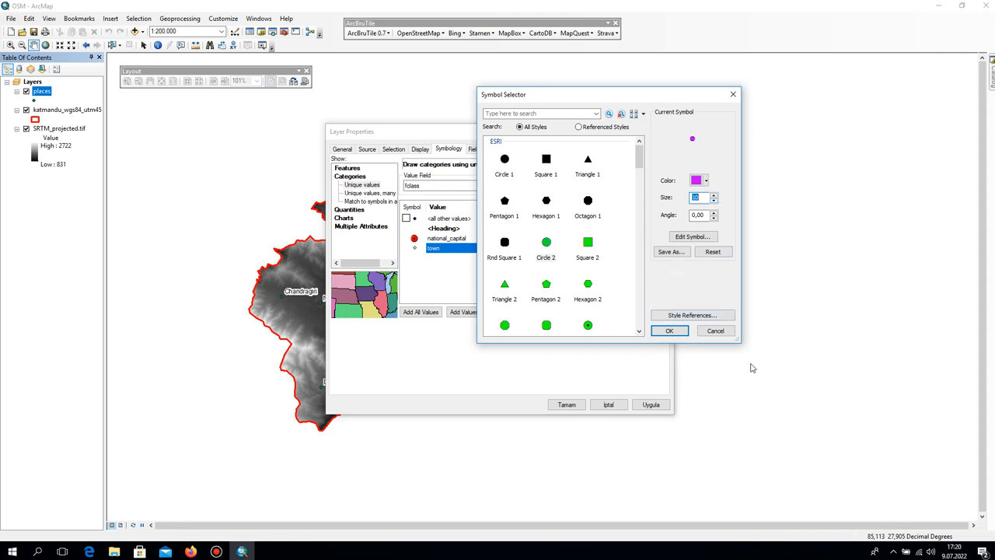
{"action": "left_click", "coordinate": [669, 331]}
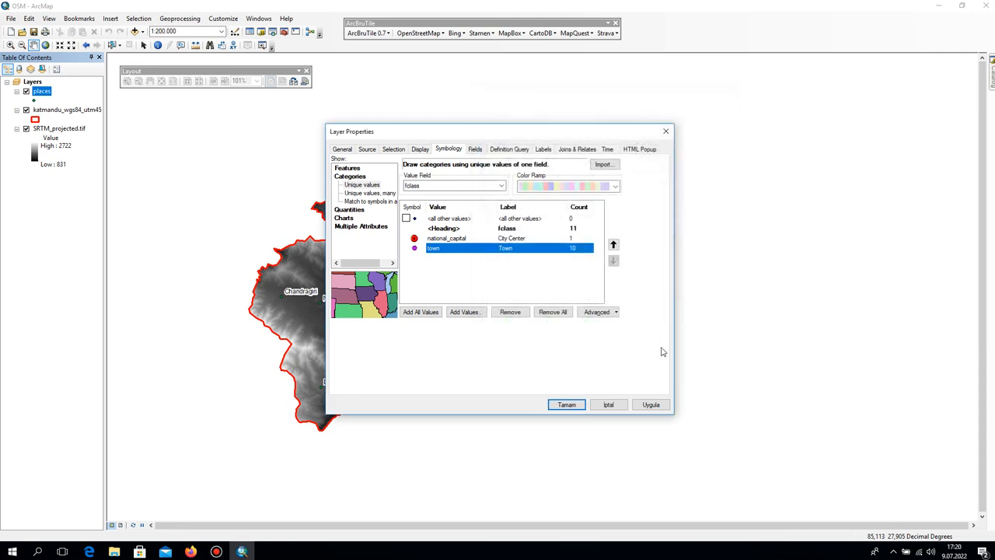
{"action": "left_click", "coordinate": [655, 405]}
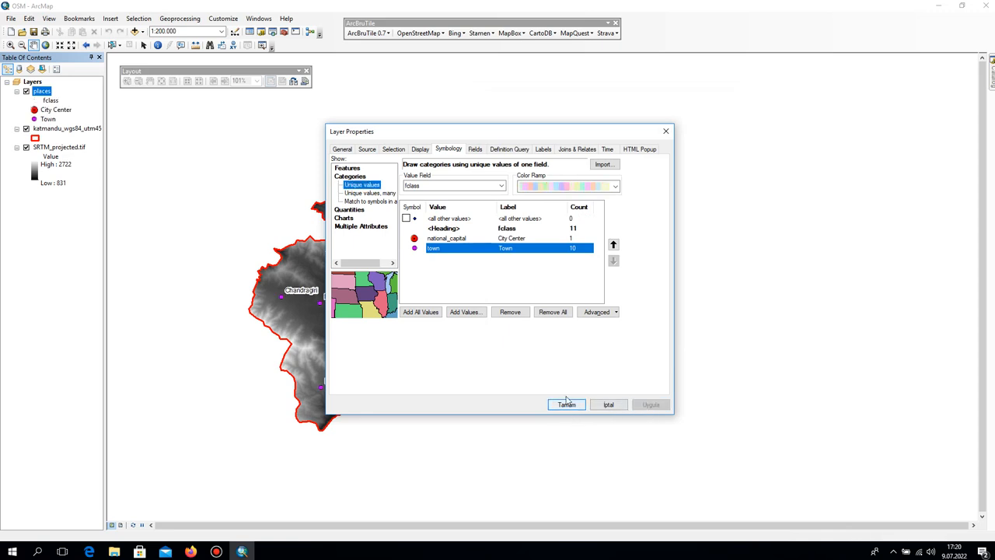
{"action": "left_click", "coordinate": [580, 405]}
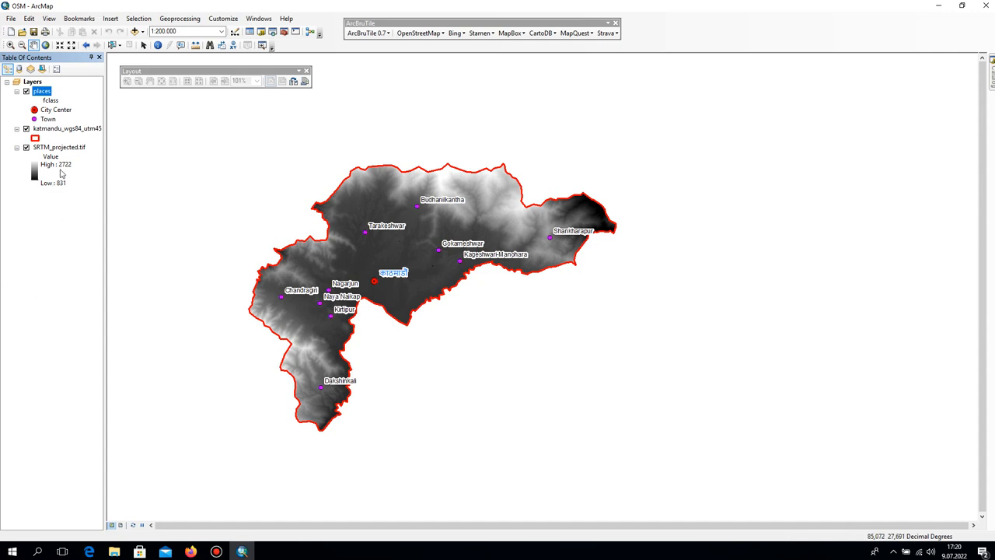
Open the stretched symbology settings of SRTM_projected.tif and switch the color ramp list from graphic previews to ramp names.
{"action": "left_click", "coordinate": [41, 147]}
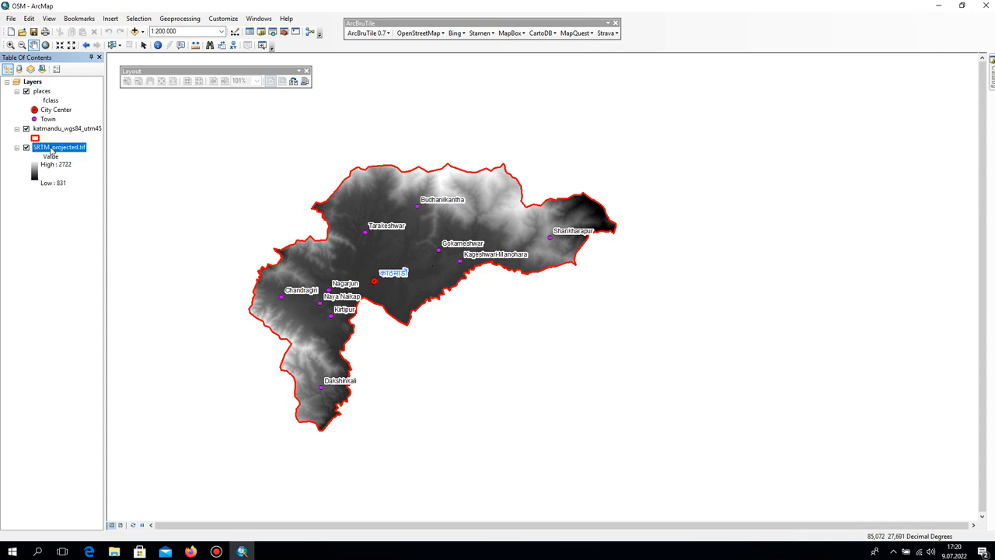
{"action": "double_click", "coordinate": [58, 148]}
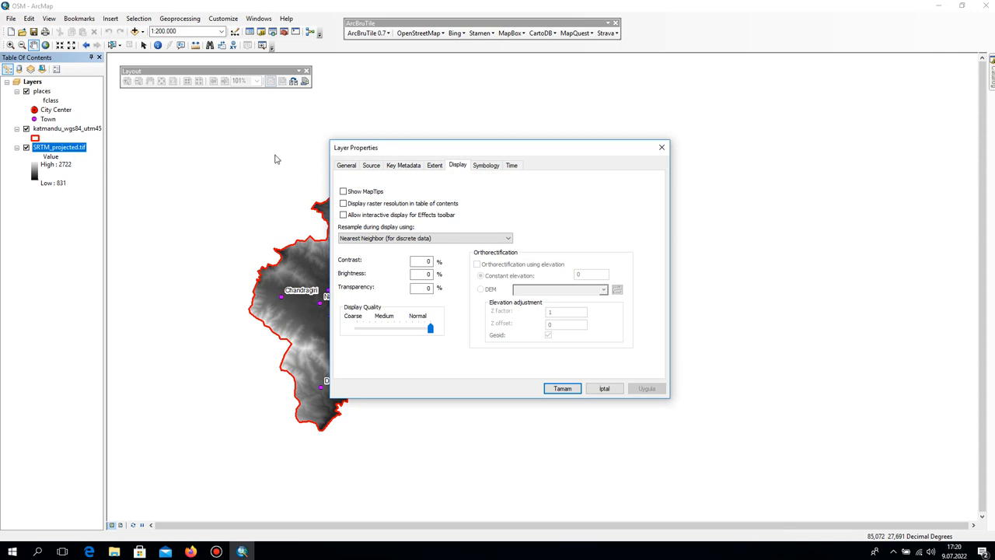
{"action": "left_click", "coordinate": [488, 166]}
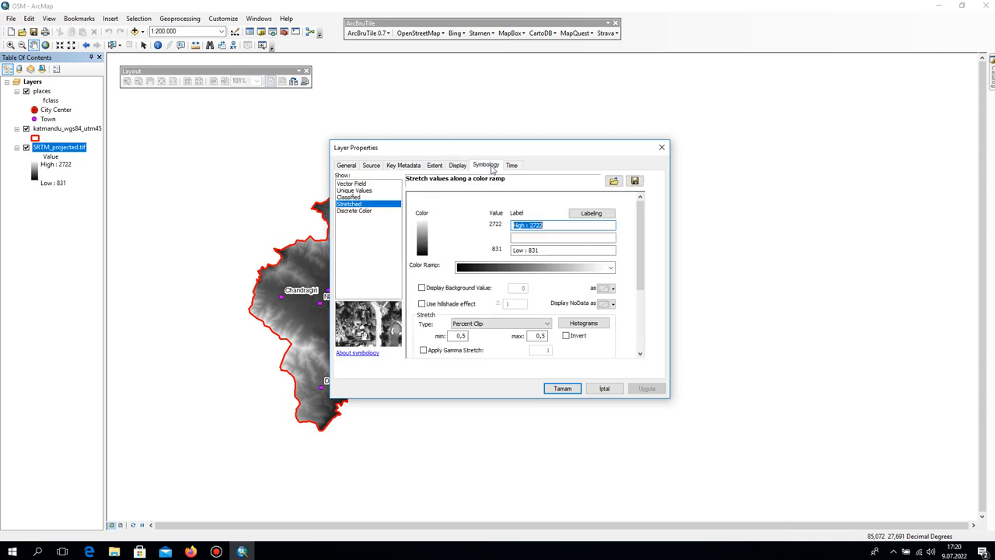
{"action": "left_click", "coordinate": [501, 224]}
{"action": "left_click", "coordinate": [495, 248]}
{"action": "left_click", "coordinate": [611, 267]}
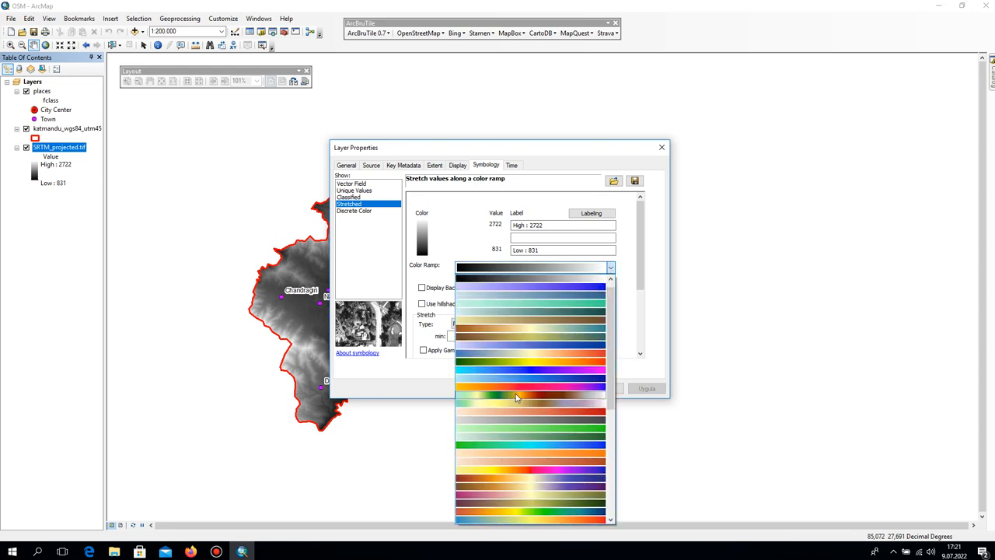
{"action": "left_click", "coordinate": [653, 267]}
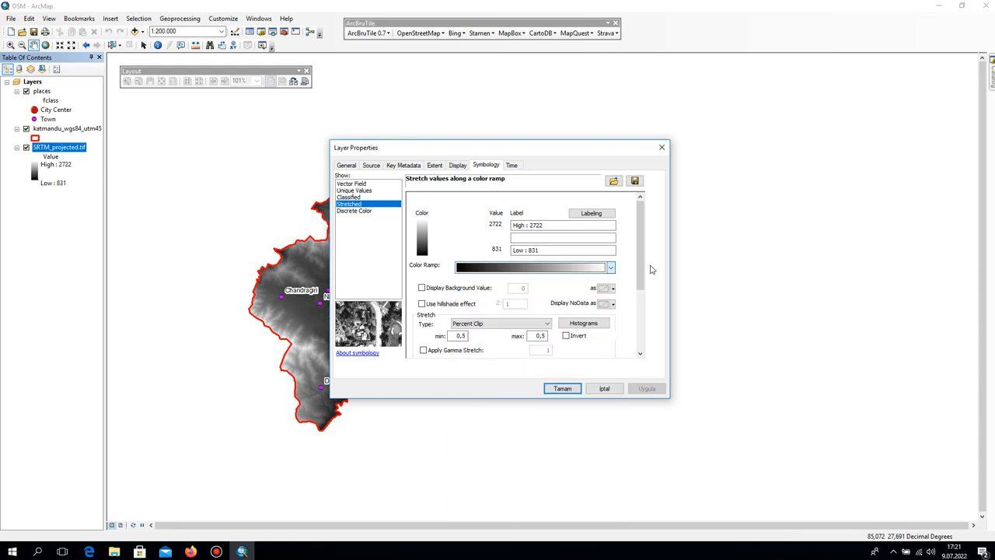
{"action": "right_click", "coordinate": [576, 271]}
{"action": "left_click", "coordinate": [628, 238]}
{"action": "right_click", "coordinate": [588, 269]}
{"action": "left_click", "coordinate": [612, 276]}
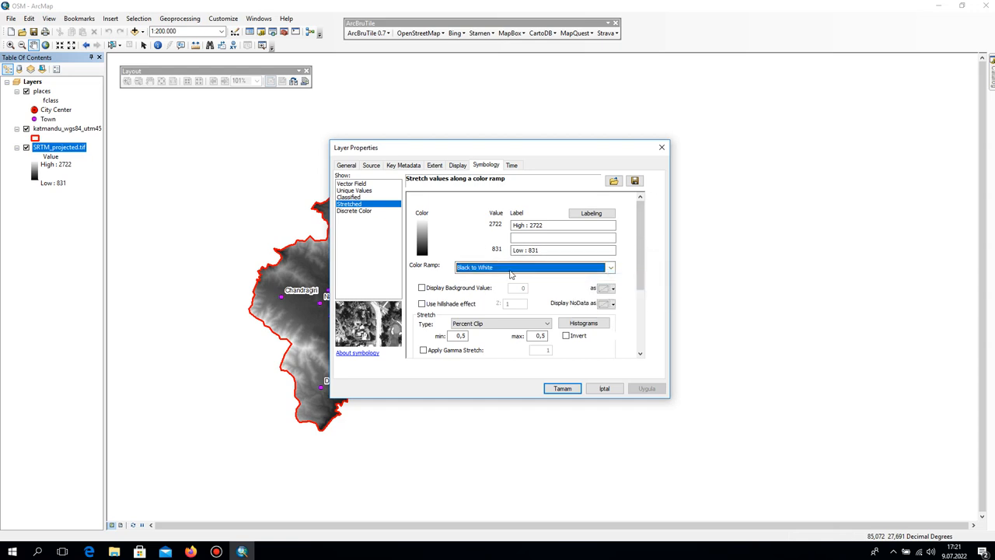
Try the Elevation #1 and Elevation #2 color ramps for the SRTM raster.
{"action": "left_click", "coordinate": [610, 267]}
{"action": "scroll", "coordinate": [525, 400], "scroll_direction": "down", "scroll_amount": 1}
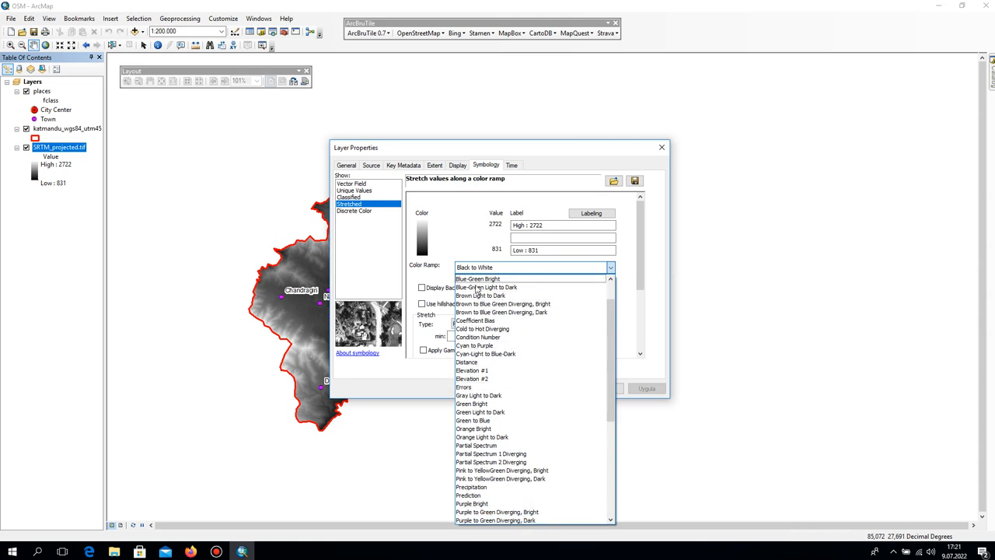
{"action": "left_click", "coordinate": [480, 371]}
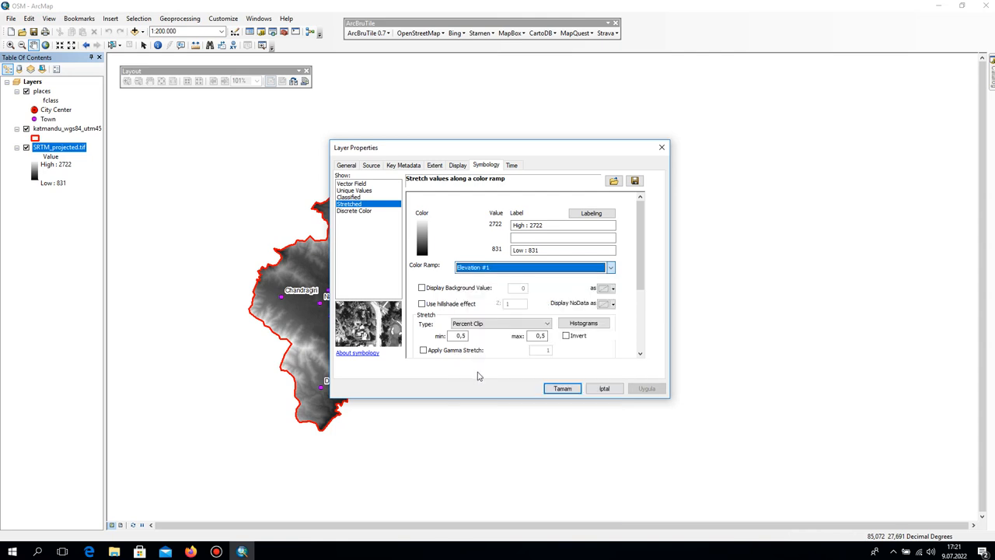
{"action": "left_click", "coordinate": [524, 267]}
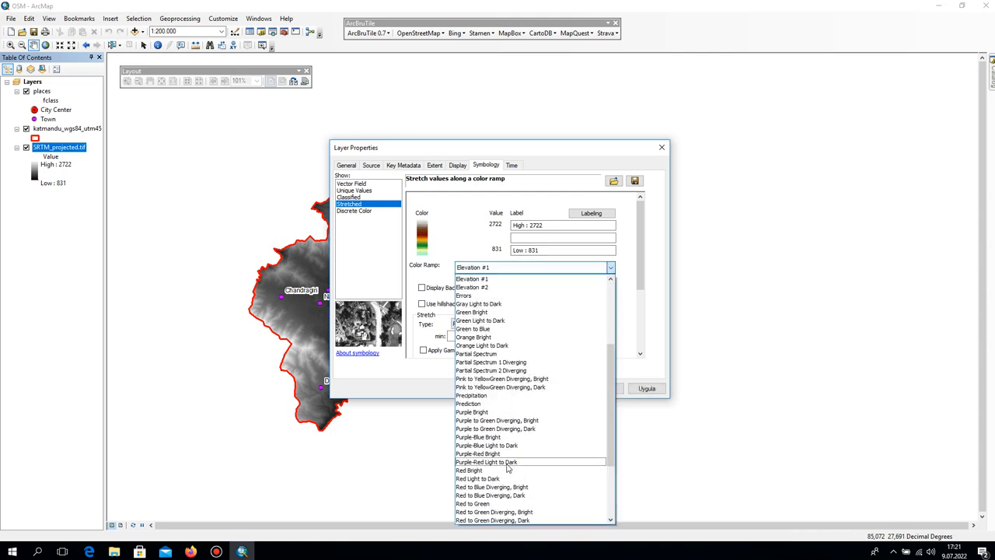
{"action": "left_click", "coordinate": [476, 287]}
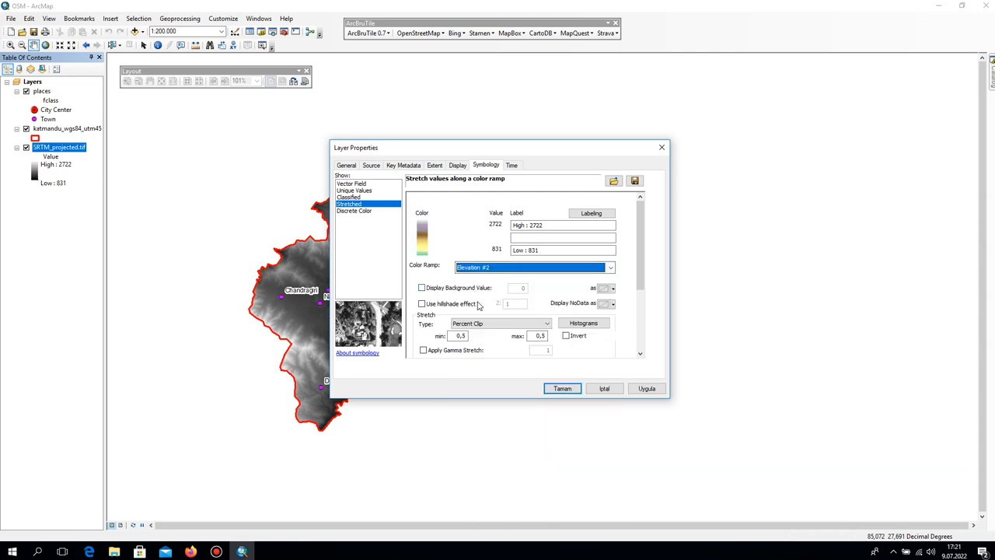
Set the SRTM raster's color ramp to Elevation #1 and apply it to the map.
{"action": "left_click", "coordinate": [517, 268]}
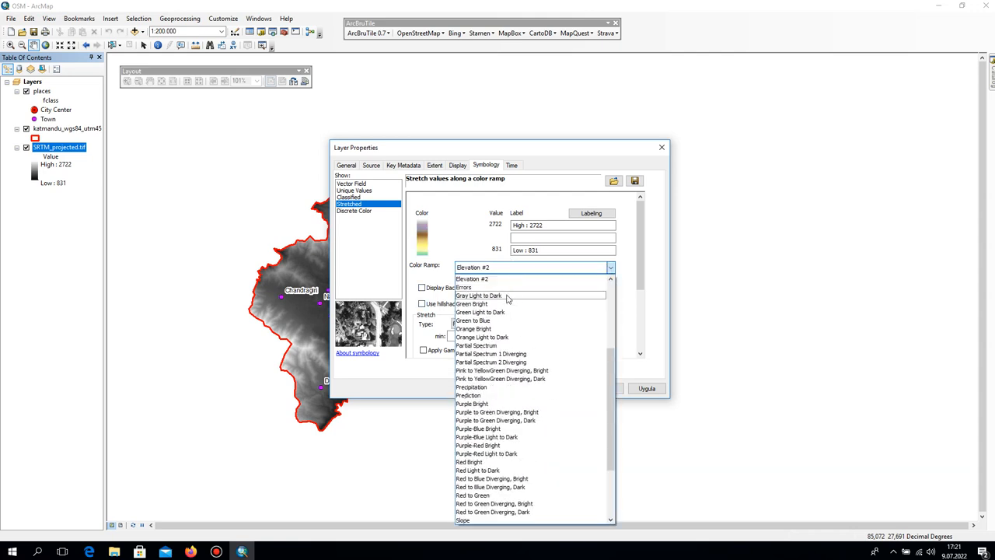
{"action": "scroll", "coordinate": [504, 300], "scroll_direction": "up", "scroll_amount": 1}
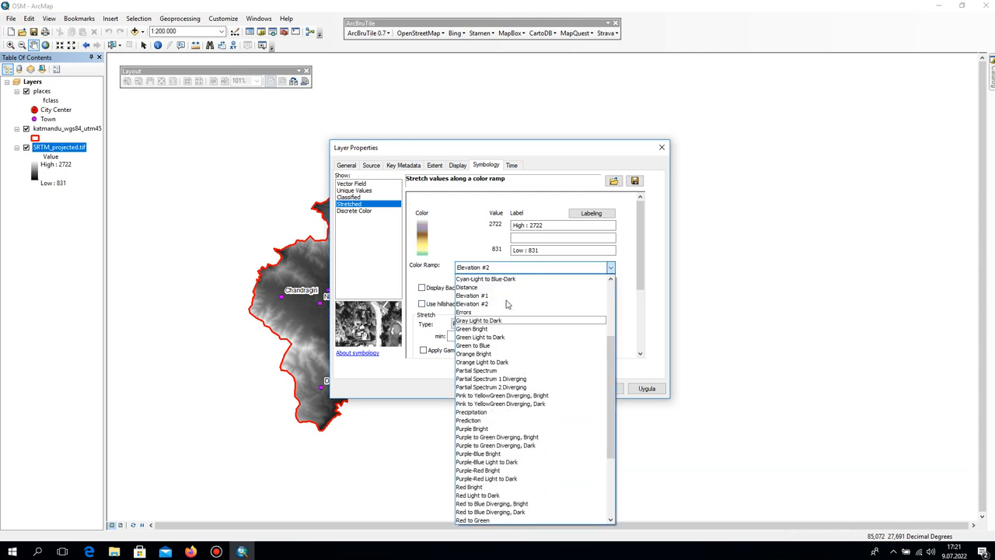
{"action": "left_click", "coordinate": [489, 297]}
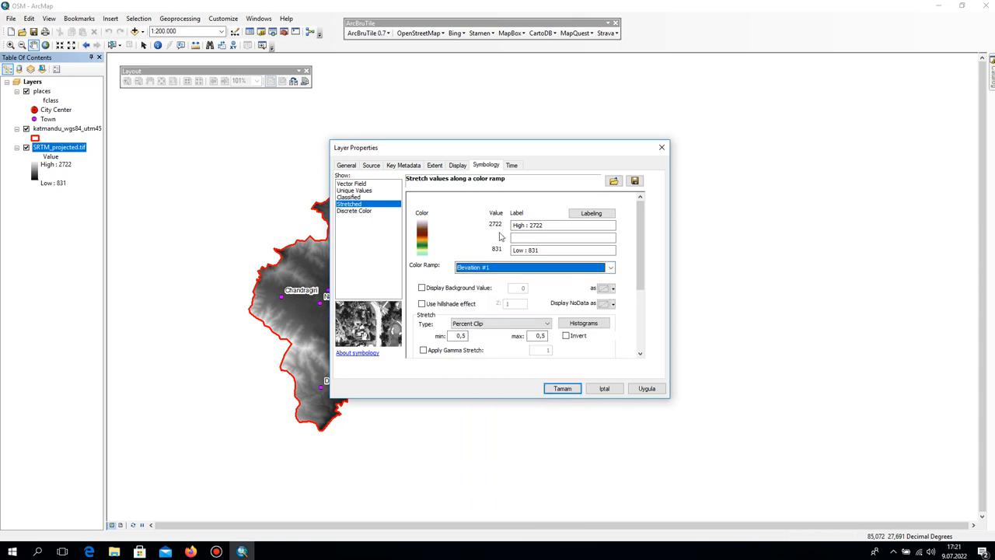
{"action": "left_click", "coordinate": [647, 389]}
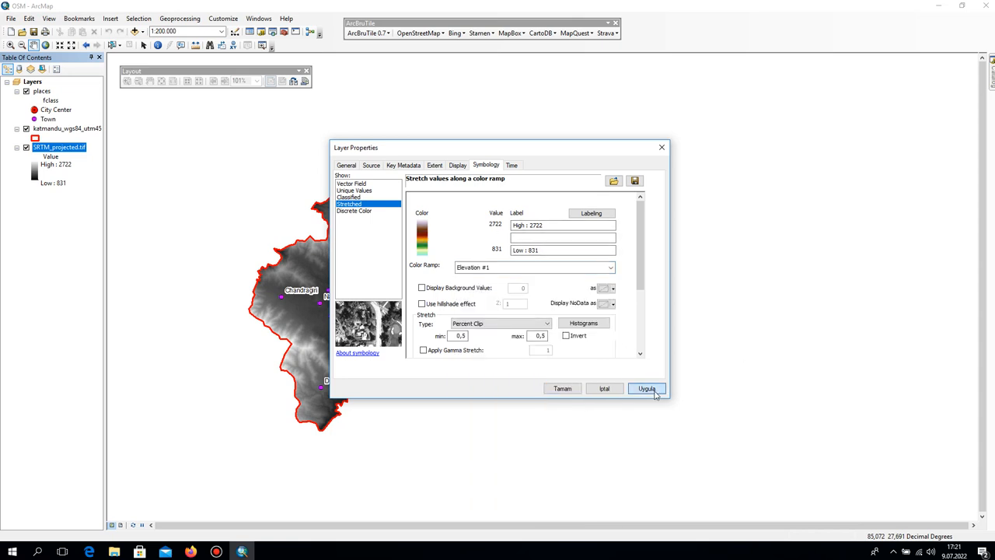
{"action": "left_click", "coordinate": [577, 390]}
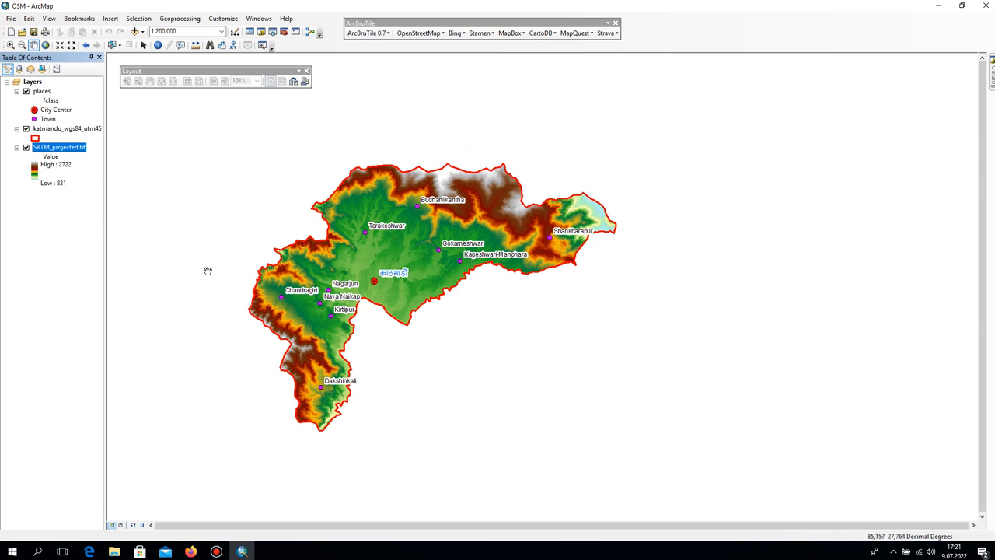
Set up the map page as A4 landscape, scaling map elements proportionally to changes in page size.
{"action": "left_click", "coordinate": [11, 19]}
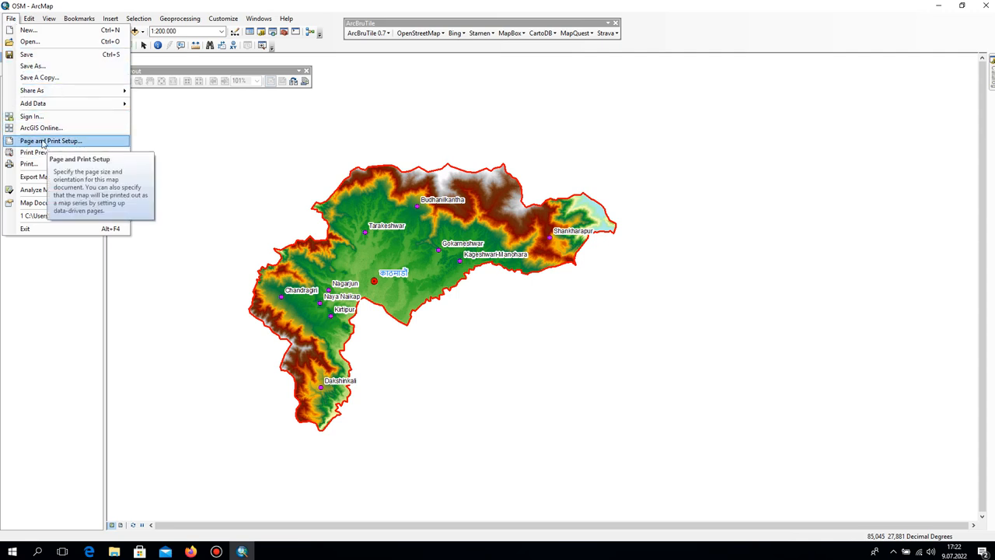
{"action": "left_click", "coordinate": [63, 141]}
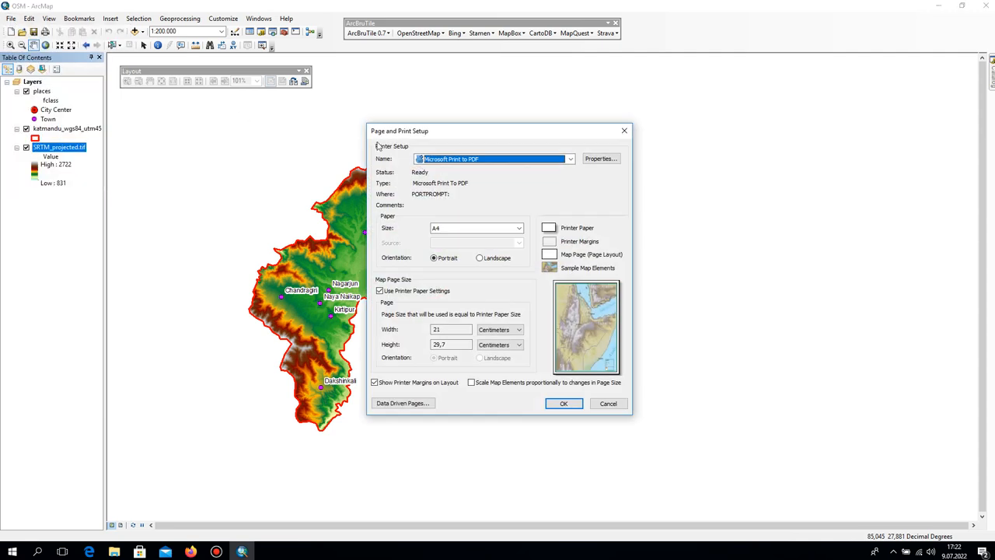
{"action": "left_click", "coordinate": [437, 228]}
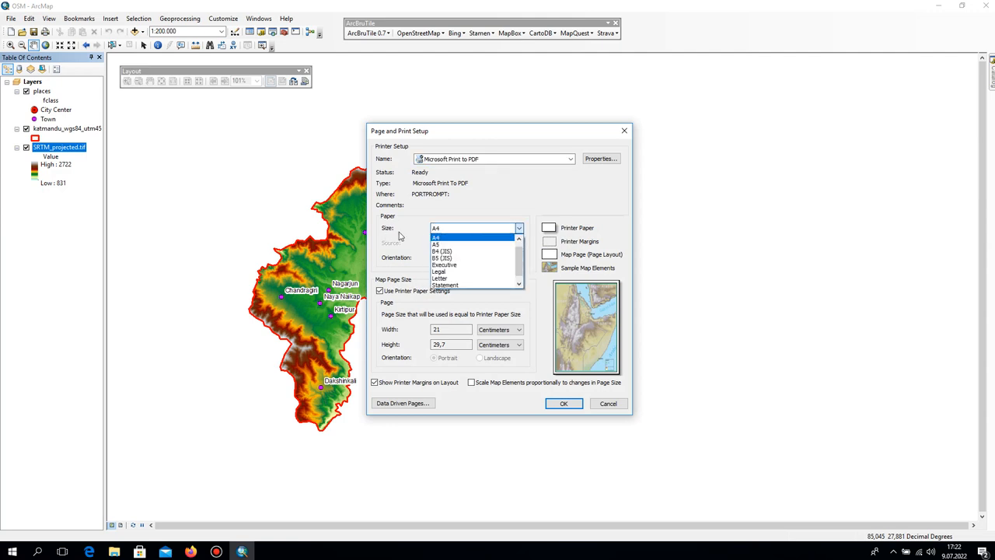
{"action": "left_click", "coordinate": [456, 238]}
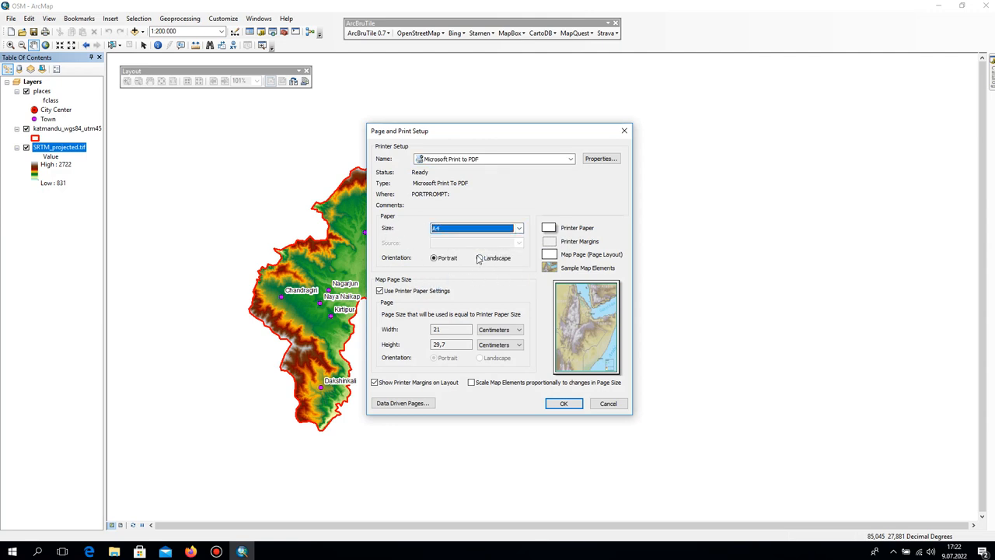
{"action": "left_click", "coordinate": [501, 262]}
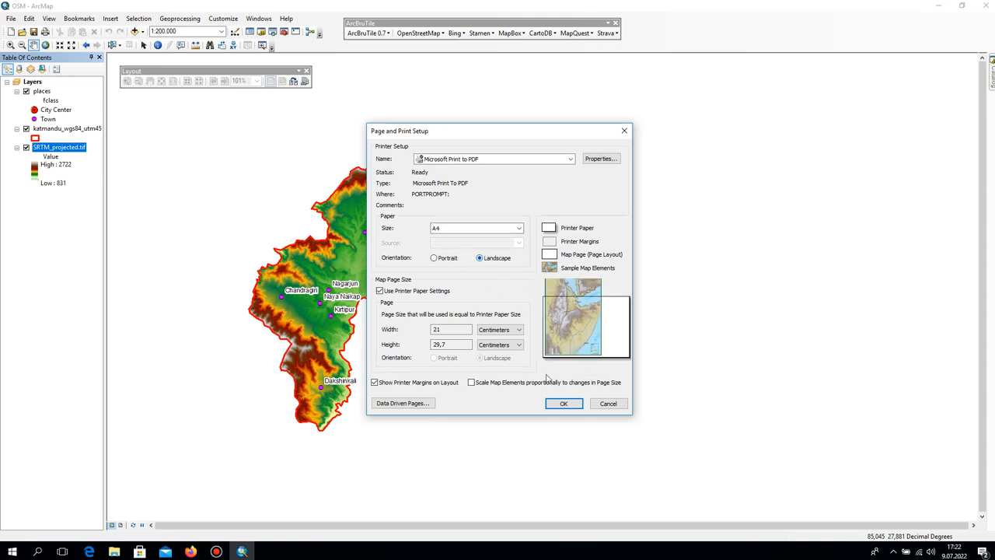
{"action": "left_click", "coordinate": [482, 383]}
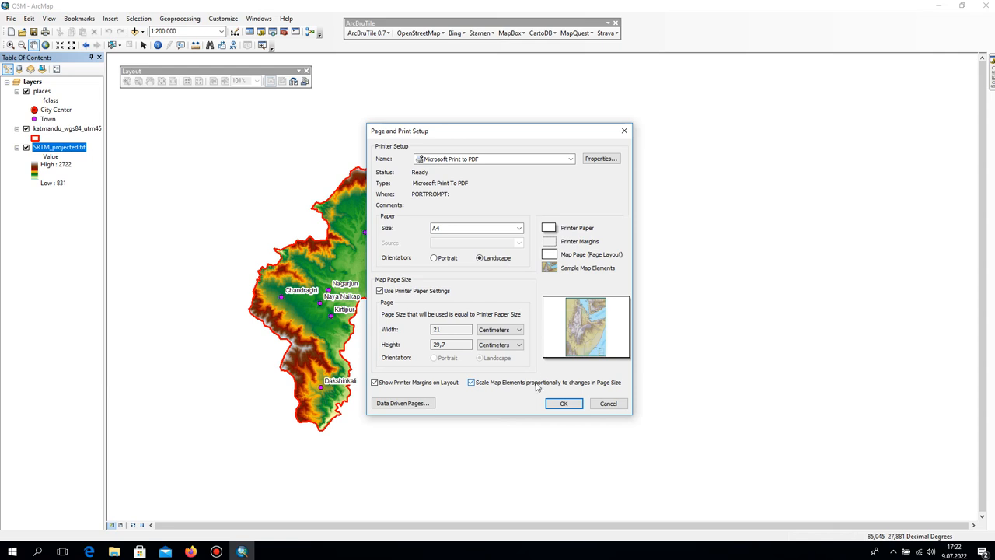
{"action": "left_click", "coordinate": [563, 402]}
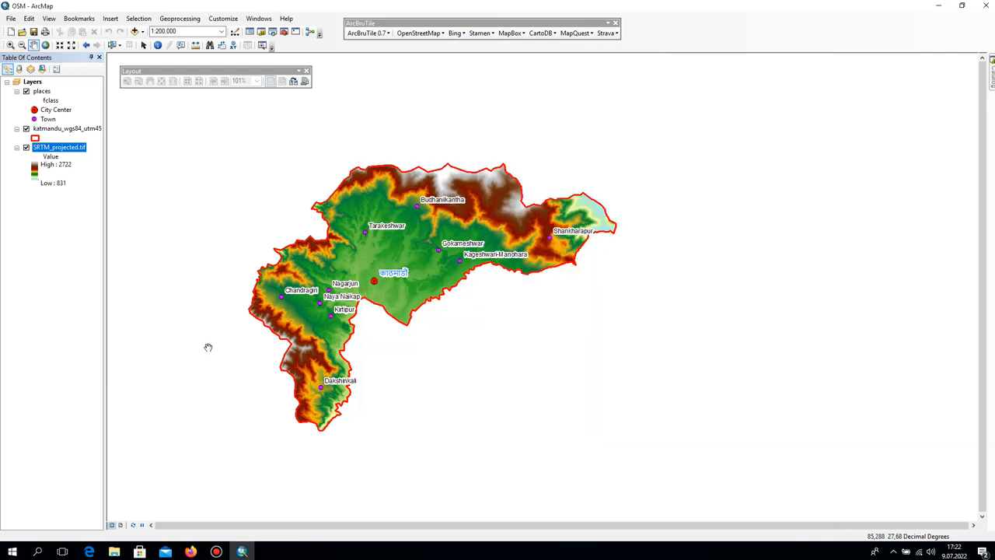
Switch to layout view and widen the data frame on both sides to nearly fill the landscape page.
{"action": "left_click", "coordinate": [122, 524]}
{"action": "left_click", "coordinate": [505, 370]}
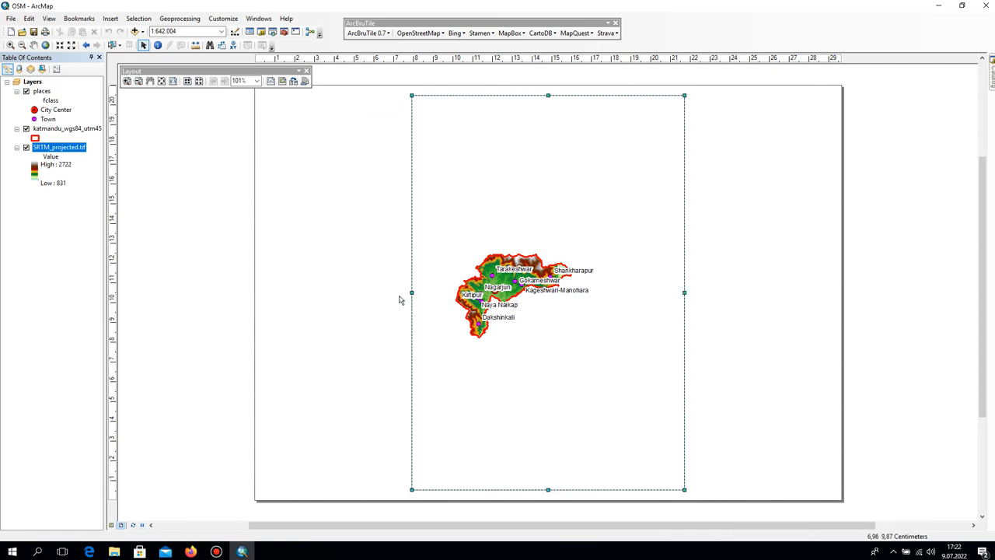
{"action": "left_click_drag", "start_coordinate": [411, 293], "coordinate": [270, 301]}
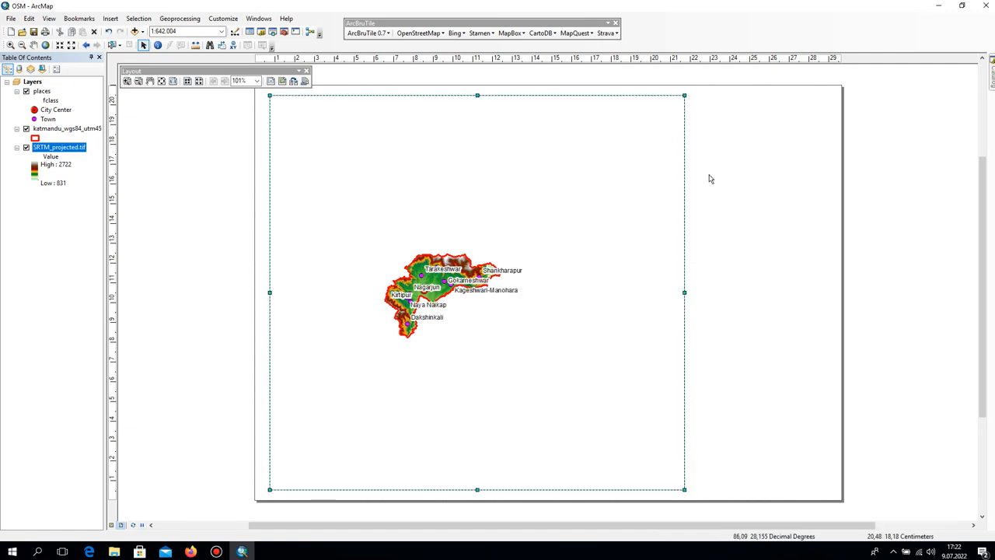
{"action": "left_click_drag", "start_coordinate": [686, 292], "coordinate": [823, 292]}
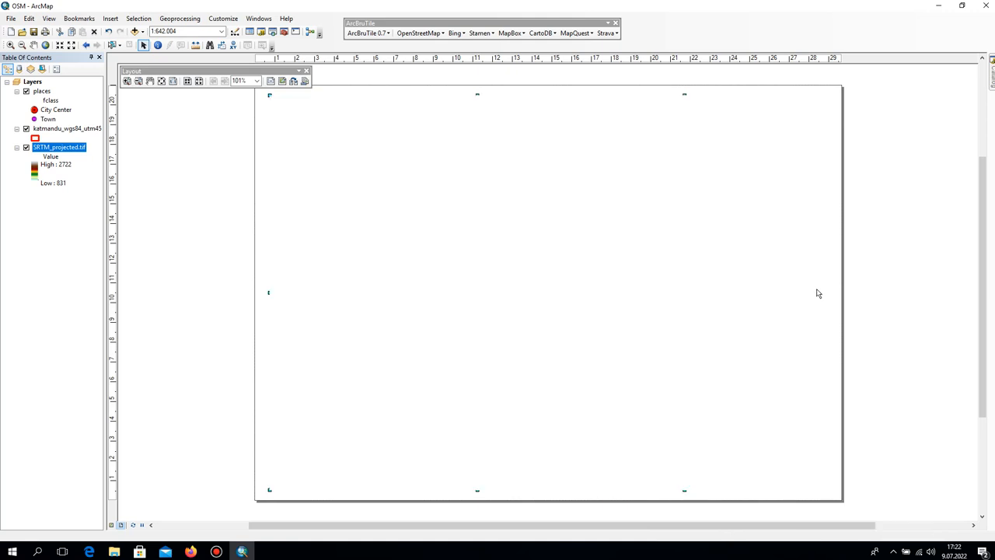
Zoom the data frame to the full extent and stretch its right edge to a new vertical guide at about 28.9 cm.
{"action": "left_click", "coordinate": [45, 45]}
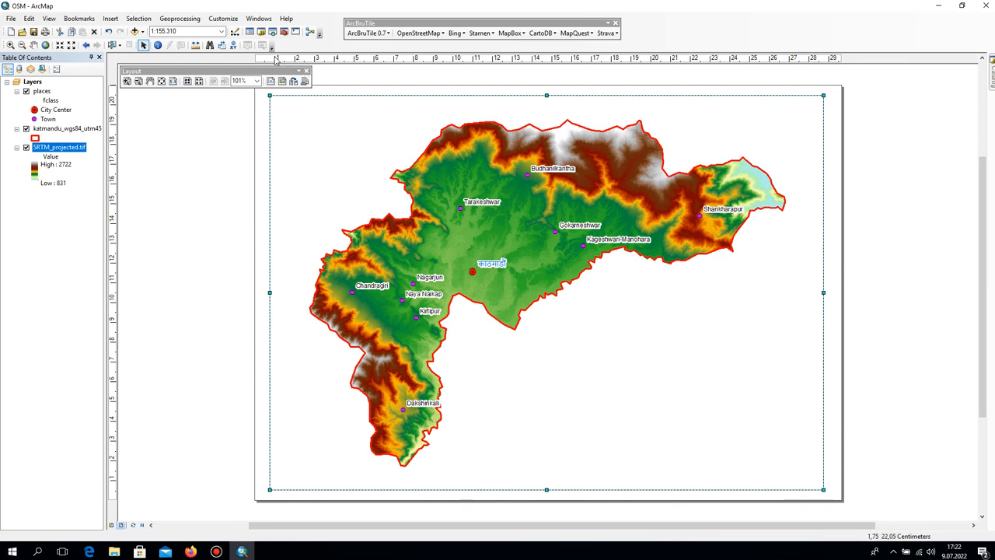
{"action": "left_click", "coordinate": [831, 60]}
{"action": "left_click_drag", "start_coordinate": [824, 293], "coordinate": [830, 292]}
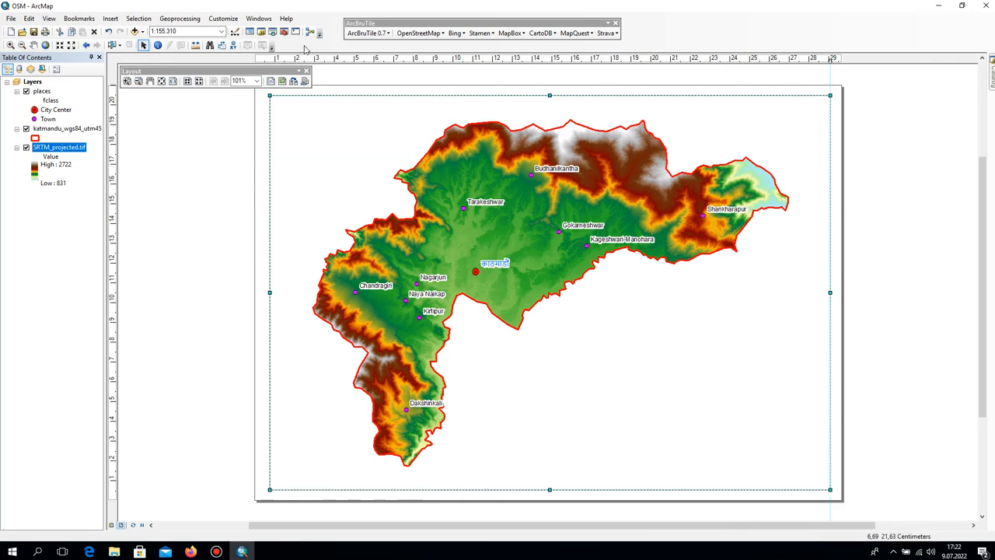
Close the Layout toolbar, move the first vertical guide to about 0.5 cm and stretch the data frame's left edge to it.
{"action": "left_click", "coordinate": [306, 71]}
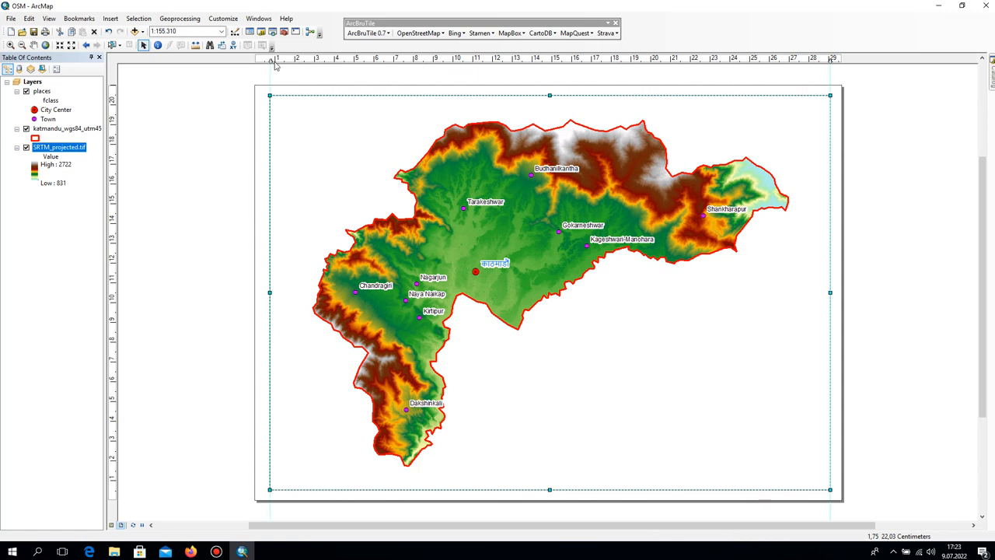
{"action": "left_click_drag", "start_coordinate": [273, 60], "coordinate": [266, 60]}
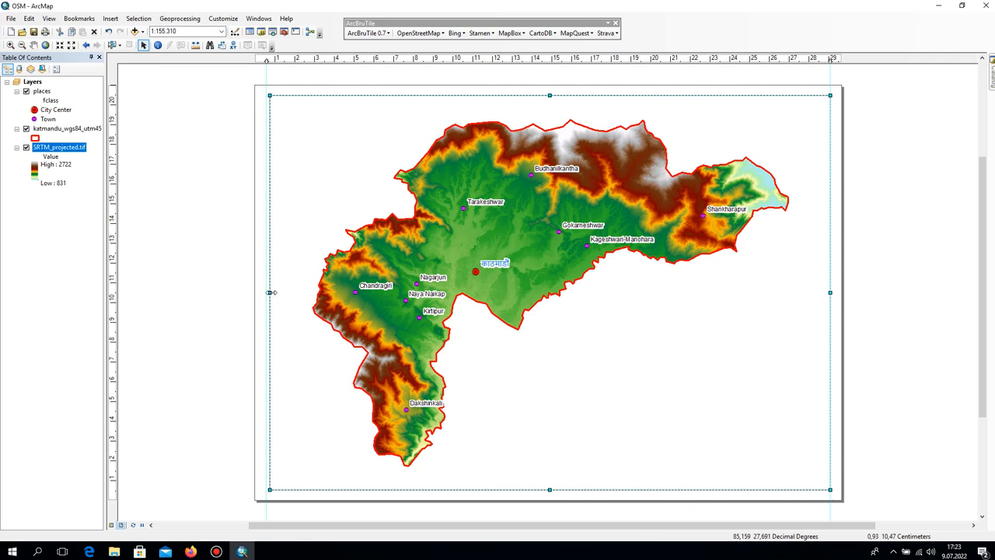
{"action": "left_click_drag", "start_coordinate": [268, 292], "coordinate": [265, 291]}
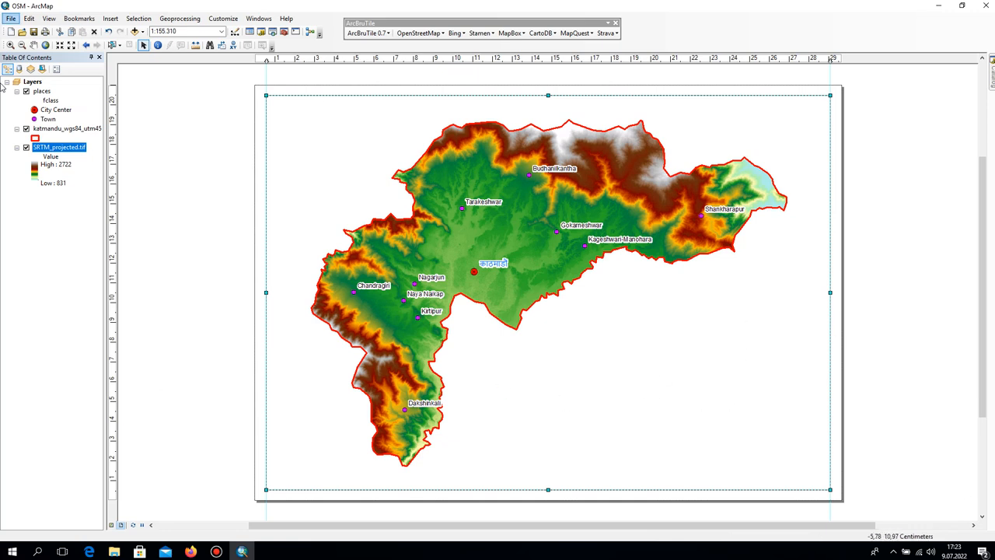
Start a new reference grid for the Layers data frame, choosing a measured grid that divides the map by map units.
{"action": "left_click", "coordinate": [31, 83]}
{"action": "right_click", "coordinate": [33, 86]}
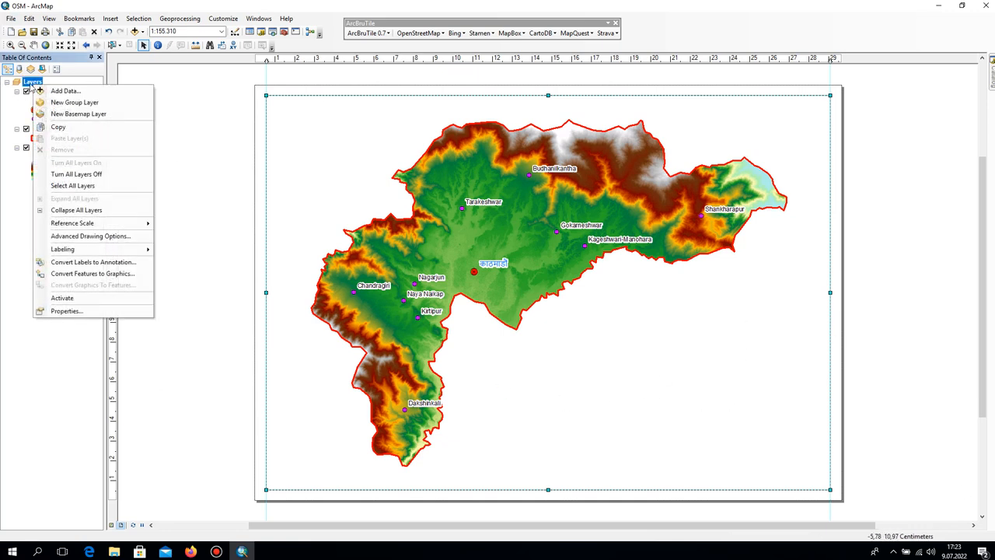
{"action": "left_click", "coordinate": [62, 314]}
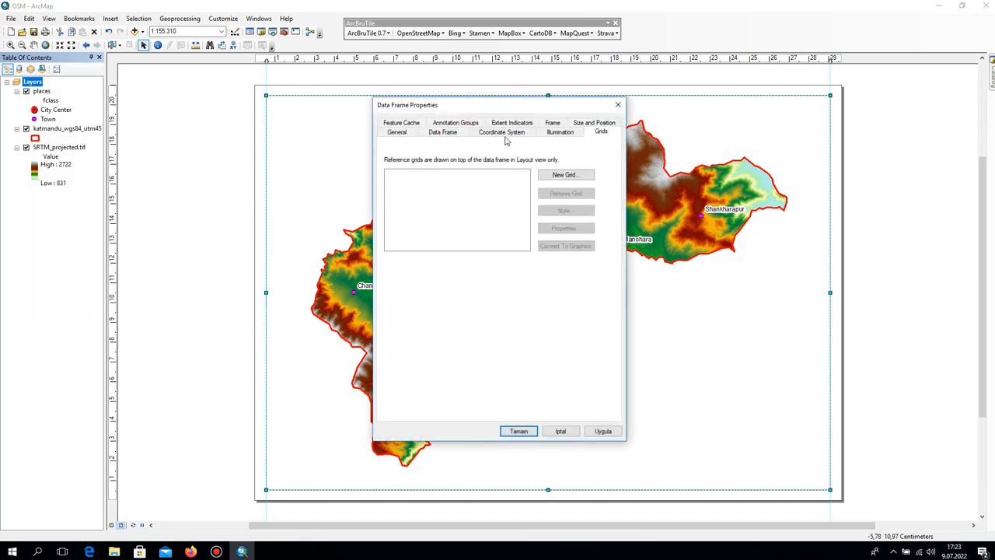
{"action": "left_click", "coordinate": [576, 177]}
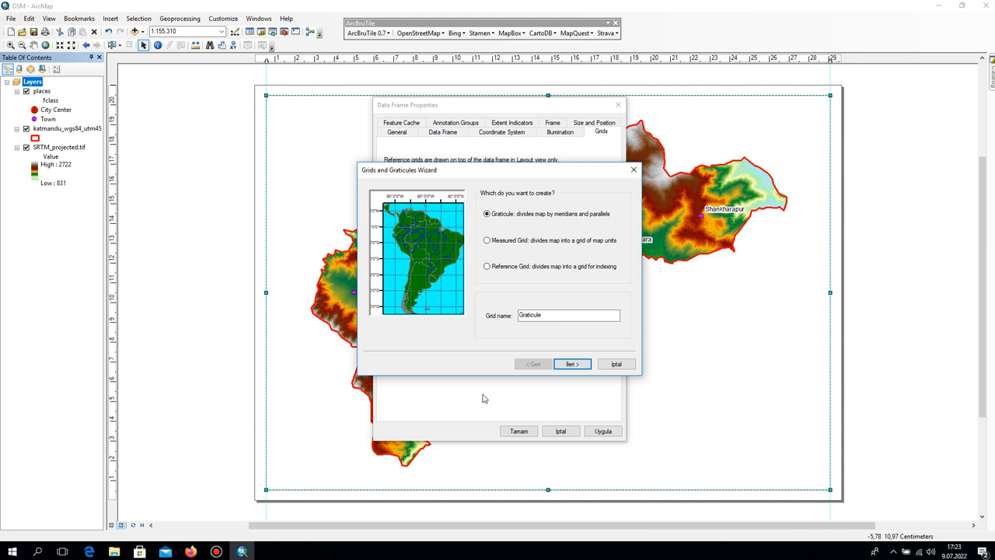
{"action": "left_click", "coordinate": [523, 243]}
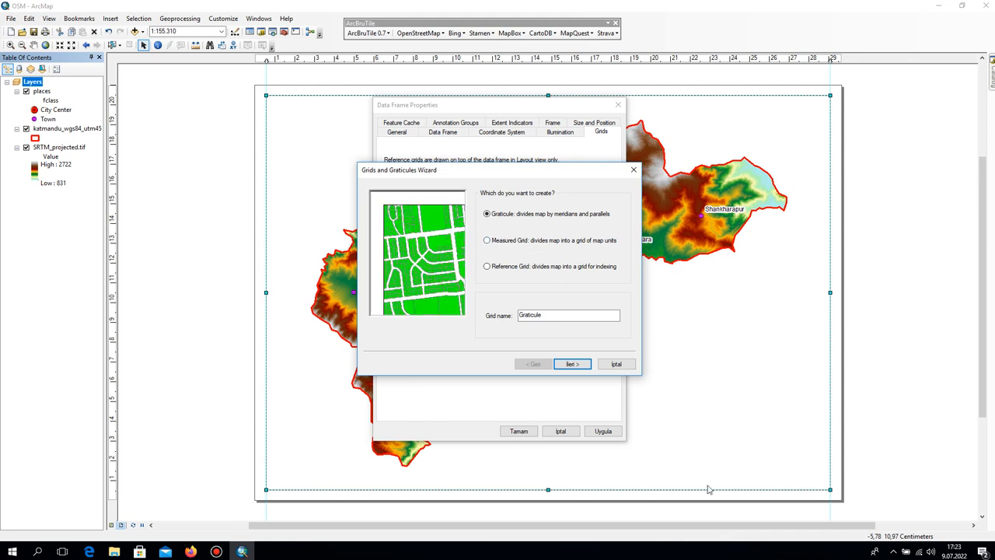
Create the measured grid with lines and labels at 8000 m X and 6000 m Y intervals, store it as a fixed grid and apply it.
{"action": "left_click", "coordinate": [585, 367]}
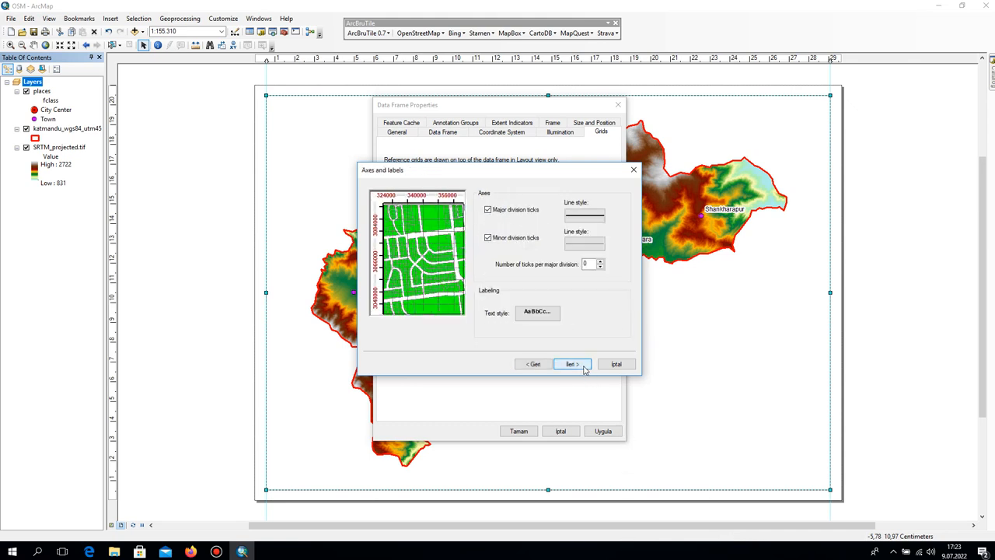
{"action": "left_click", "coordinate": [540, 367]}
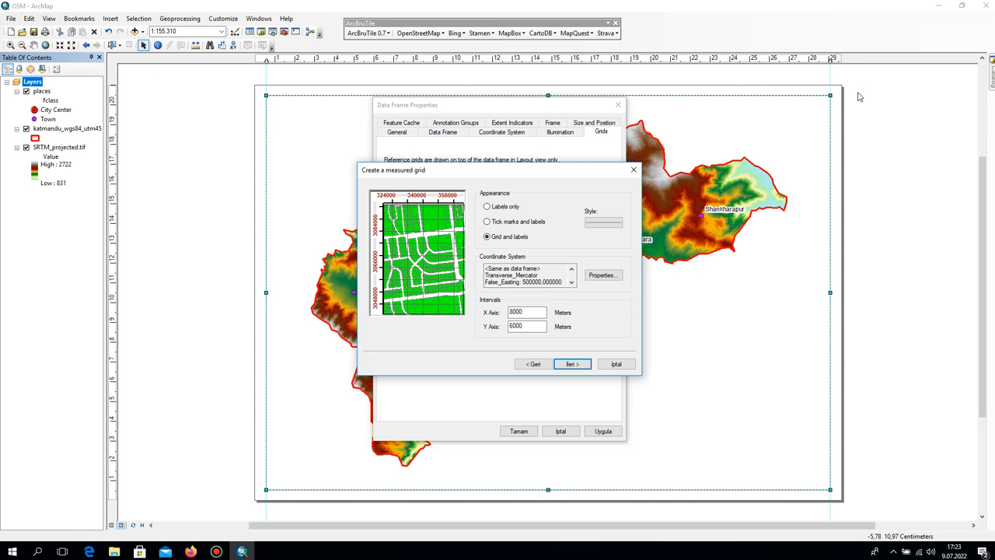
{"action": "left_click", "coordinate": [571, 364]}
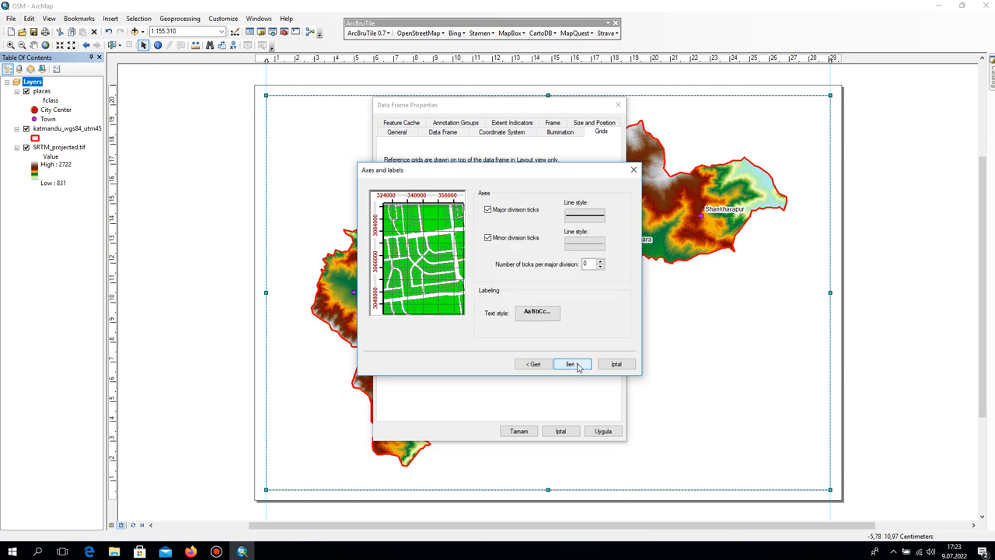
{"action": "left_click", "coordinate": [572, 365]}
{"action": "left_click", "coordinate": [550, 365]}
{"action": "left_click", "coordinate": [551, 364]}
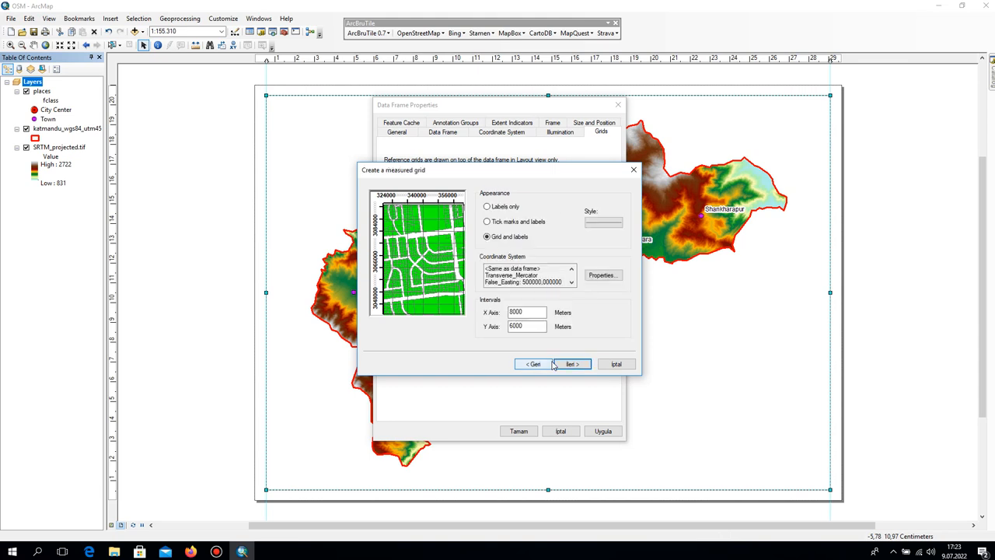
{"action": "left_click", "coordinate": [572, 364]}
{"action": "left_click", "coordinate": [572, 365]}
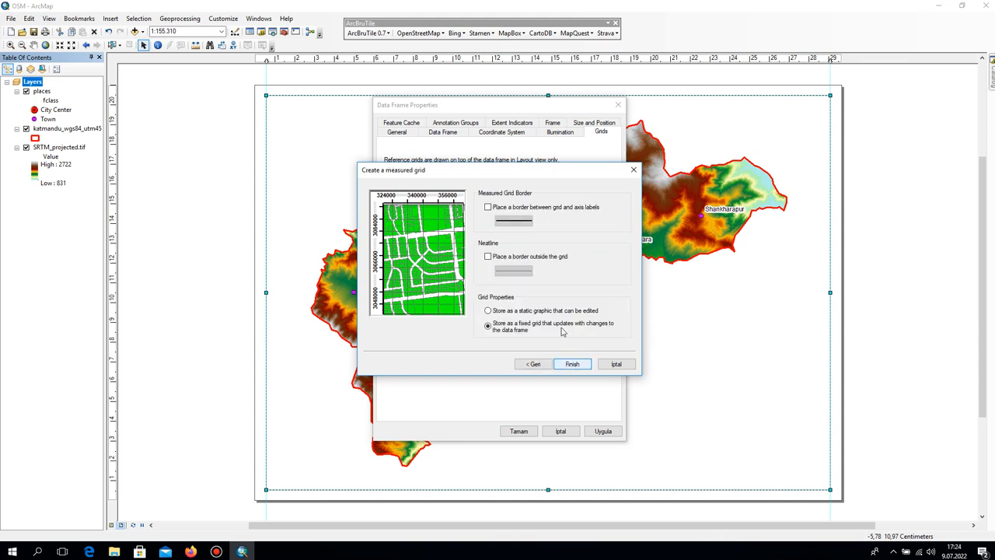
{"action": "left_click", "coordinate": [572, 365]}
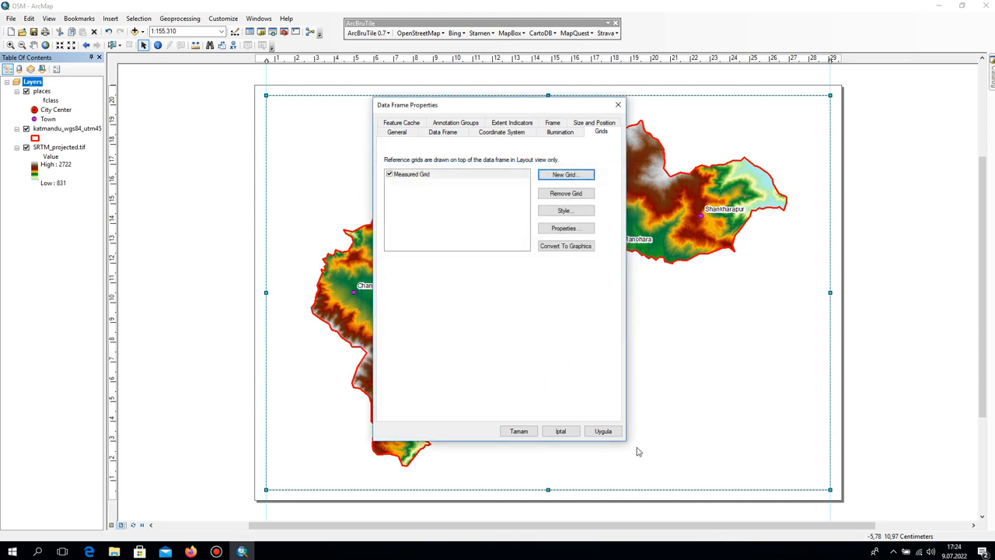
{"action": "left_click", "coordinate": [605, 433]}
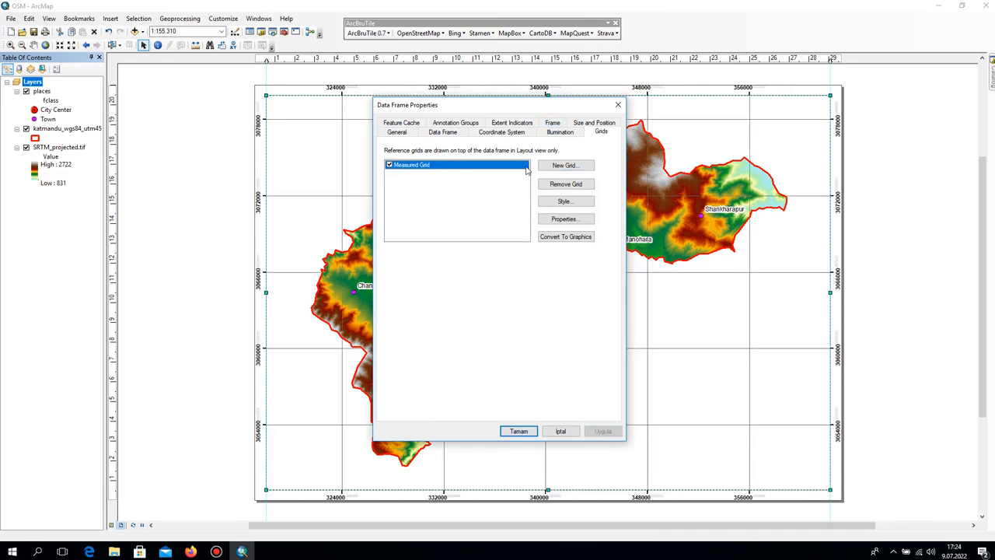
Format the measured grid's labels with 0 decimal places and a label offset of 3 pts, and confirm the data frame properties.
{"action": "left_click", "coordinate": [558, 219]}
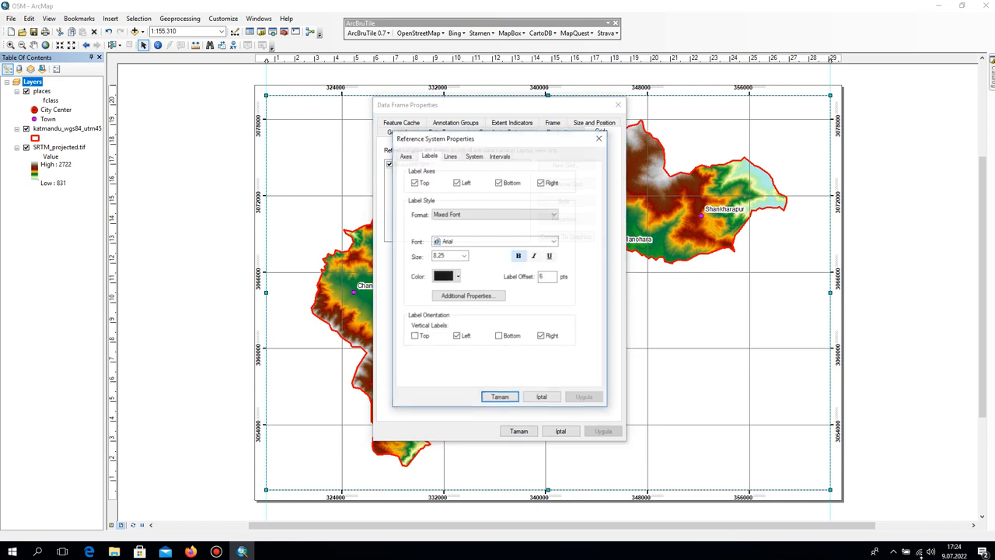
{"action": "left_click", "coordinate": [454, 159]}
{"action": "left_click", "coordinate": [429, 158]}
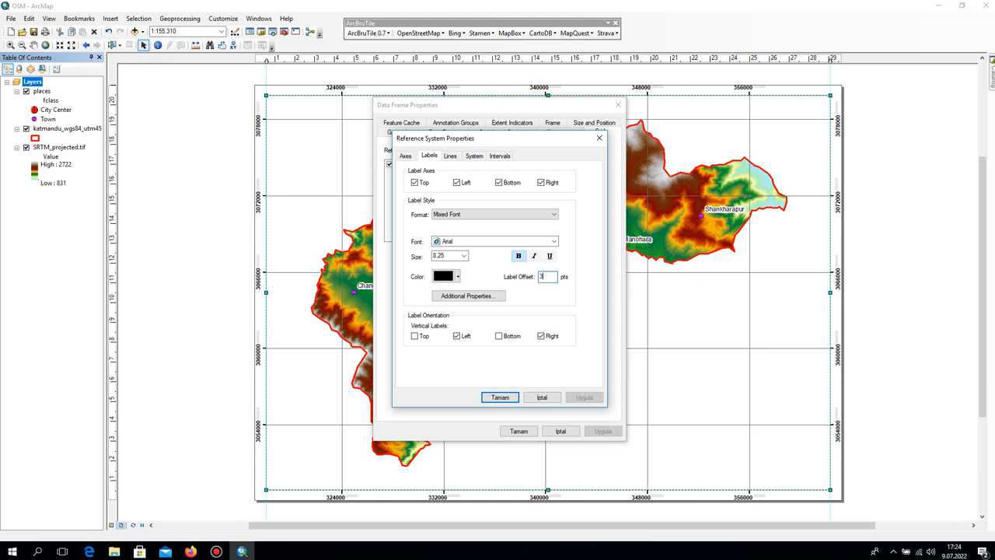
{"action": "left_click", "coordinate": [474, 296]}
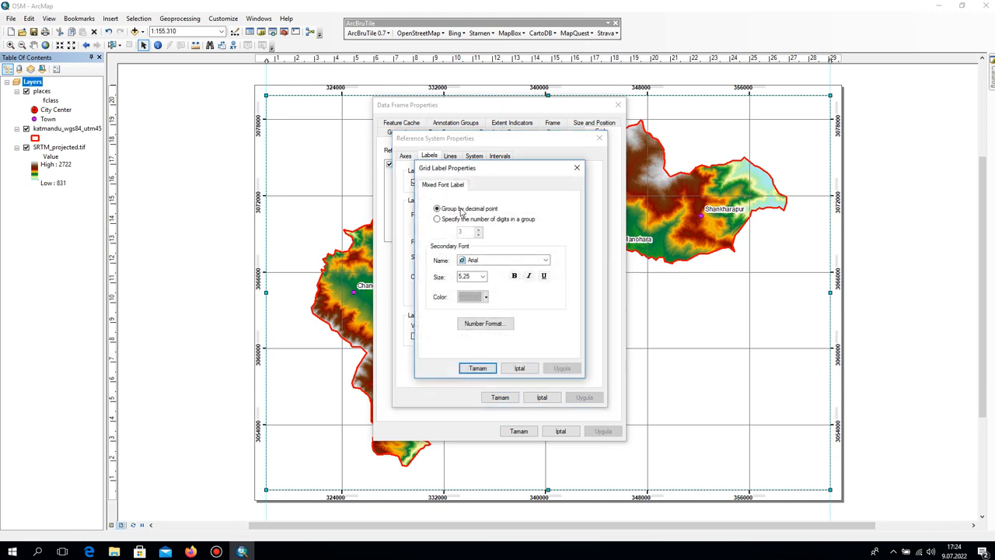
{"action": "left_click", "coordinate": [482, 324]}
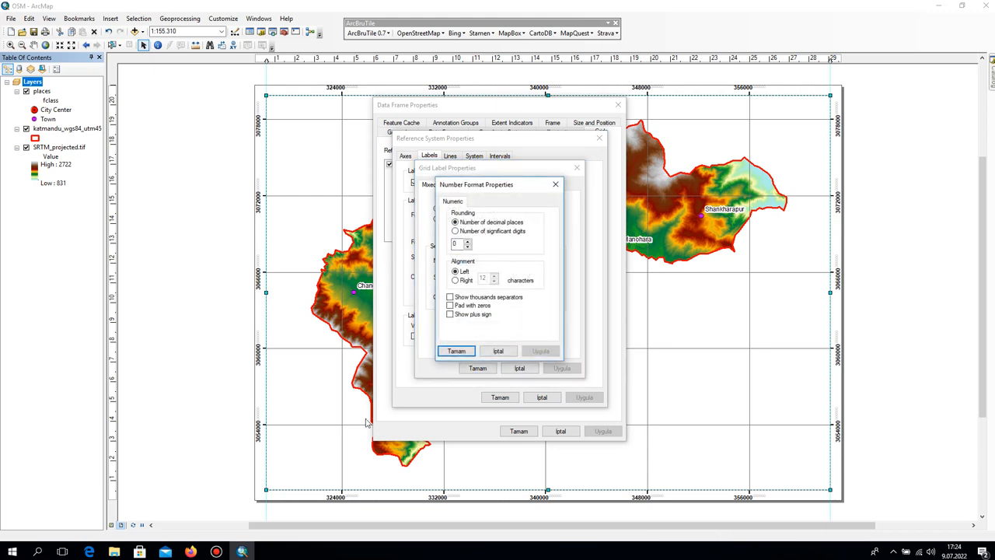
{"action": "left_click", "coordinate": [457, 351]}
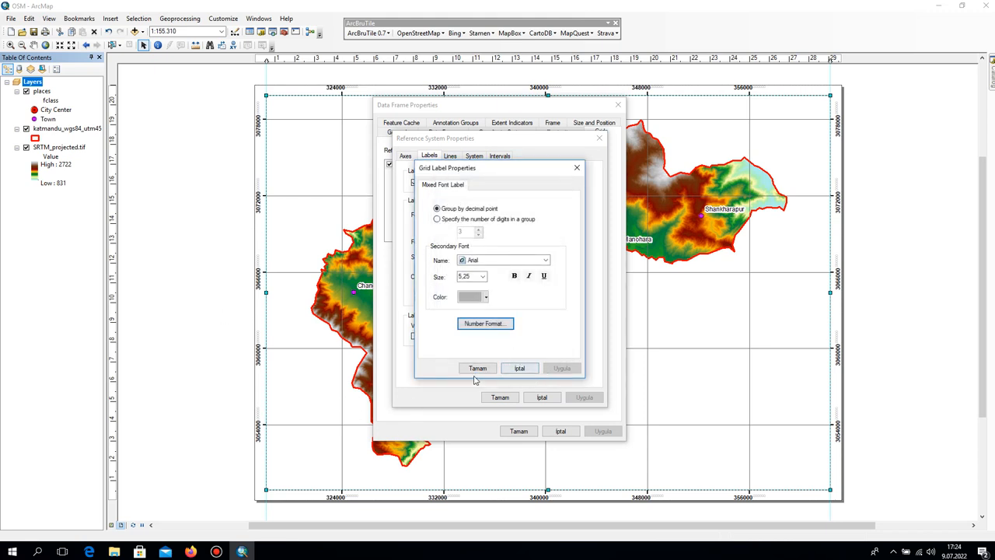
{"action": "left_click", "coordinate": [477, 367]}
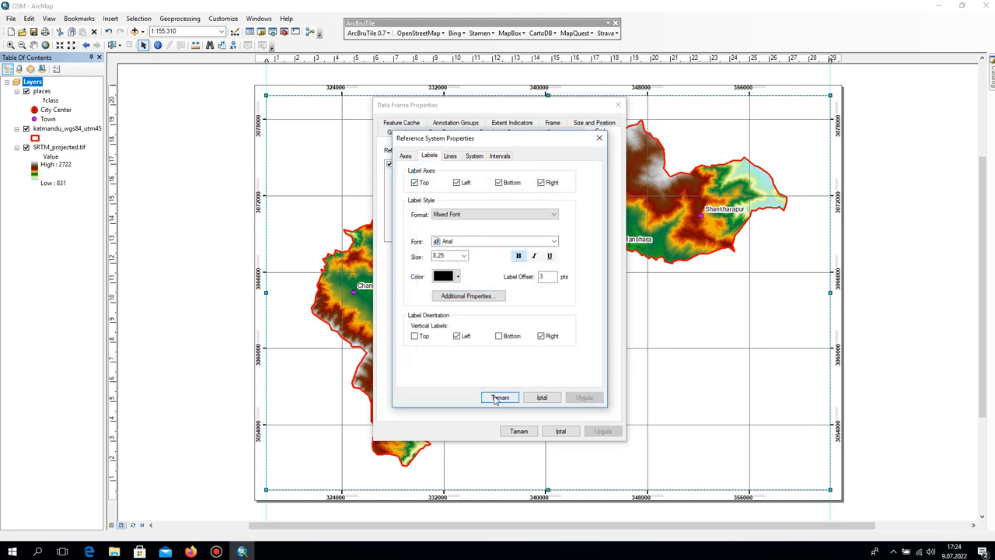
{"action": "left_click", "coordinate": [498, 397]}
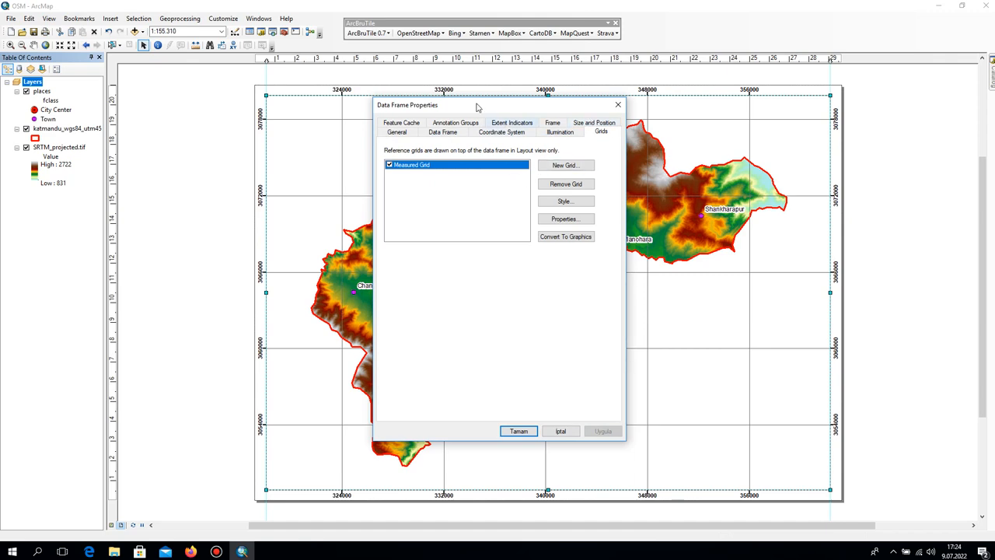
{"action": "mouse_move", "coordinate": [477, 108]}
{"action": "left_mouse_down"}
{"action": "mouse_move", "coordinate": [611, 132]}
{"action": "mouse_move", "coordinate": [592, 401]}
{"action": "mouse_move", "coordinate": [478, 72]}
{"action": "mouse_move", "coordinate": [465, 113]}
{"action": "left_mouse_up"}
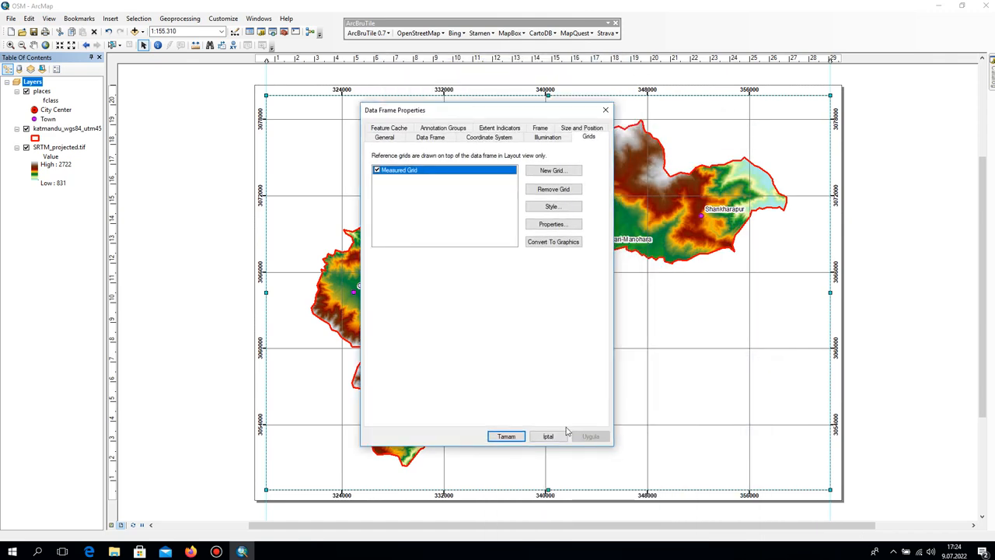
{"action": "left_click", "coordinate": [506, 436]}
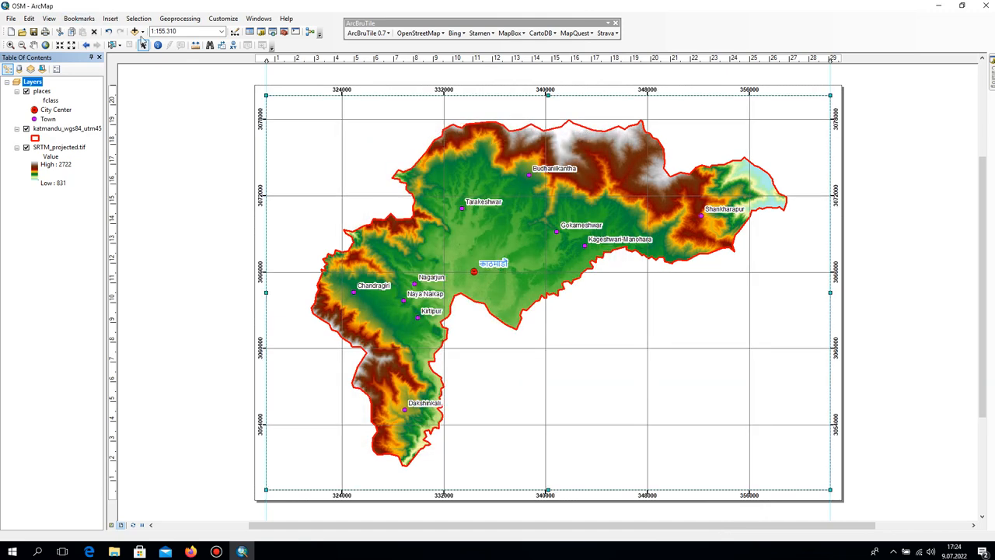
Insert the ESRI North 7 north arrow, place it in the data frame's upper-right corner and enlarge it slightly.
{"action": "left_click", "coordinate": [110, 17]}
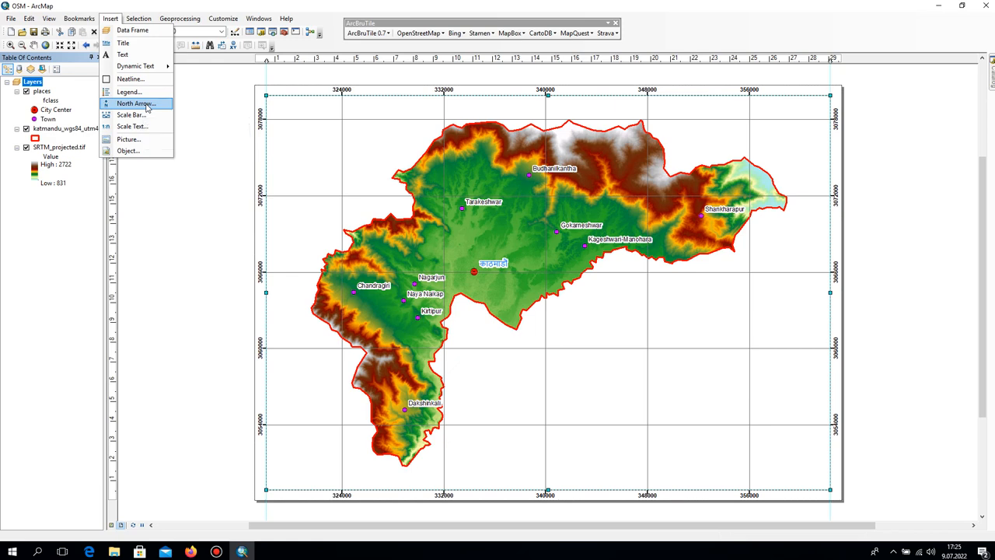
{"action": "left_click", "coordinate": [136, 104]}
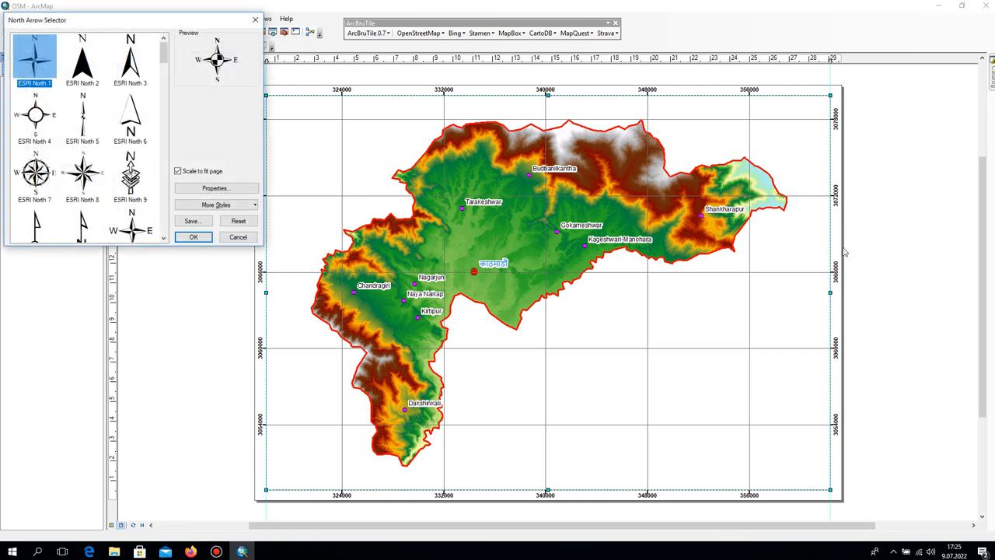
{"action": "left_click", "coordinate": [34, 174]}
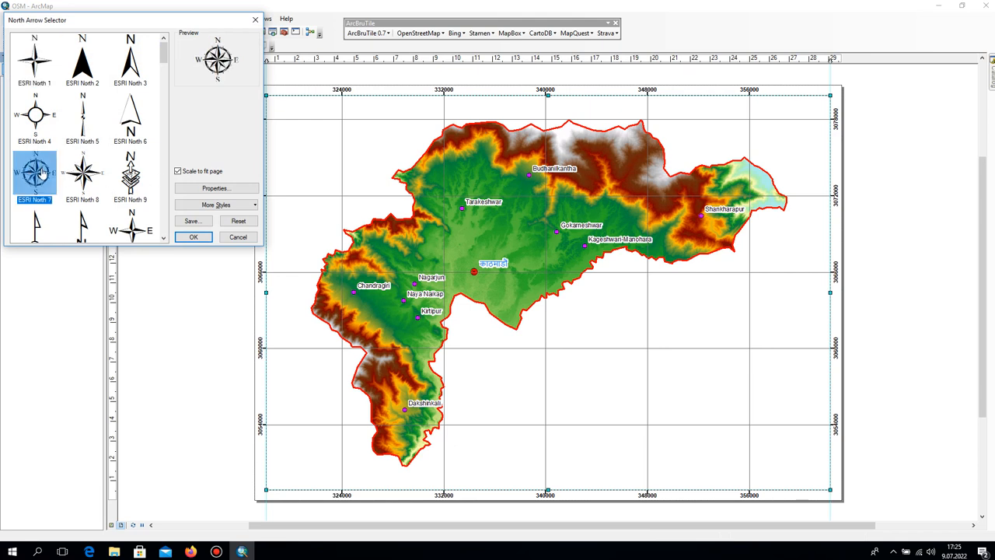
{"action": "double_click", "coordinate": [48, 188]}
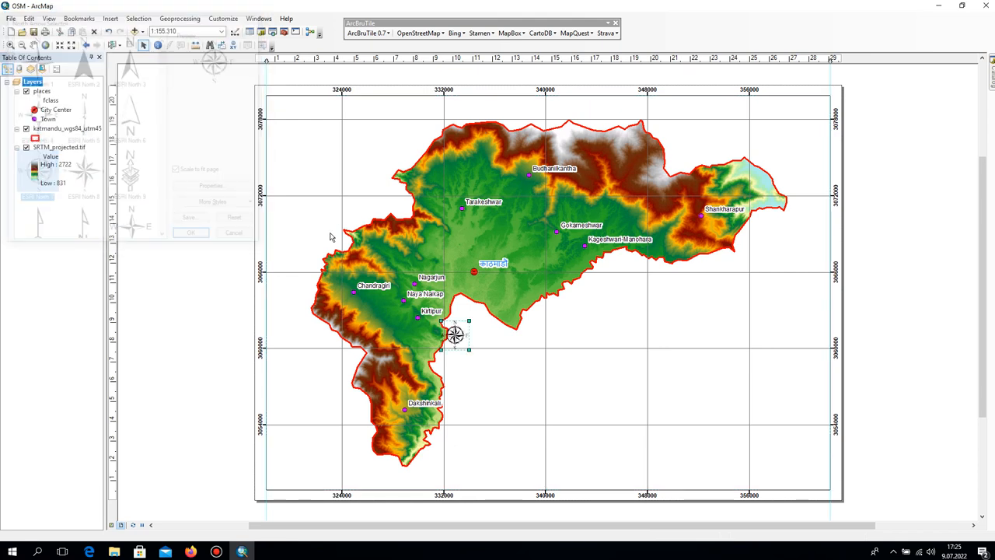
{"action": "left_click_drag", "start_coordinate": [459, 336], "coordinate": [773, 141]}
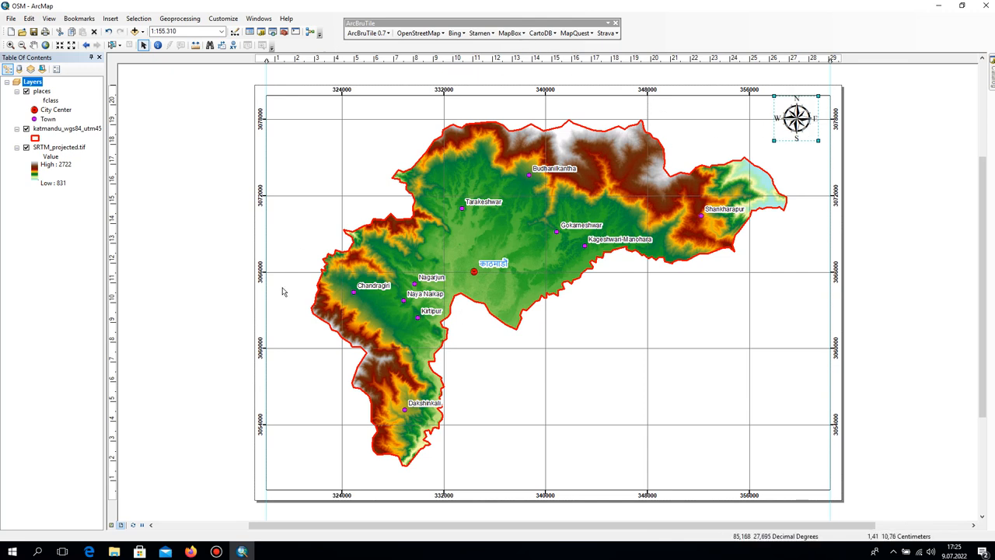
{"action": "left_click", "coordinate": [875, 163]}
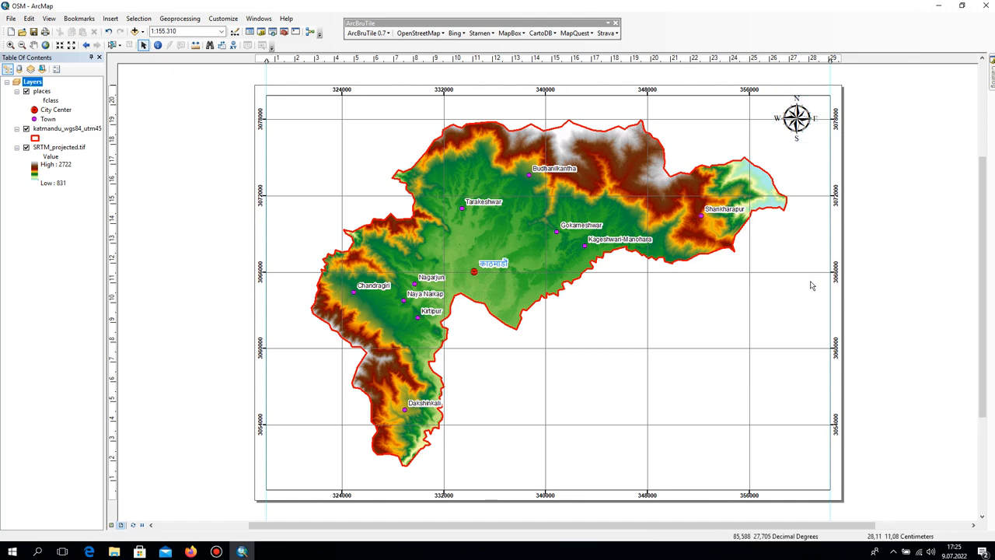
Set the measured grid's line symbol width to 0 and apply it to the data frame.
{"action": "right_click", "coordinate": [37, 83]}
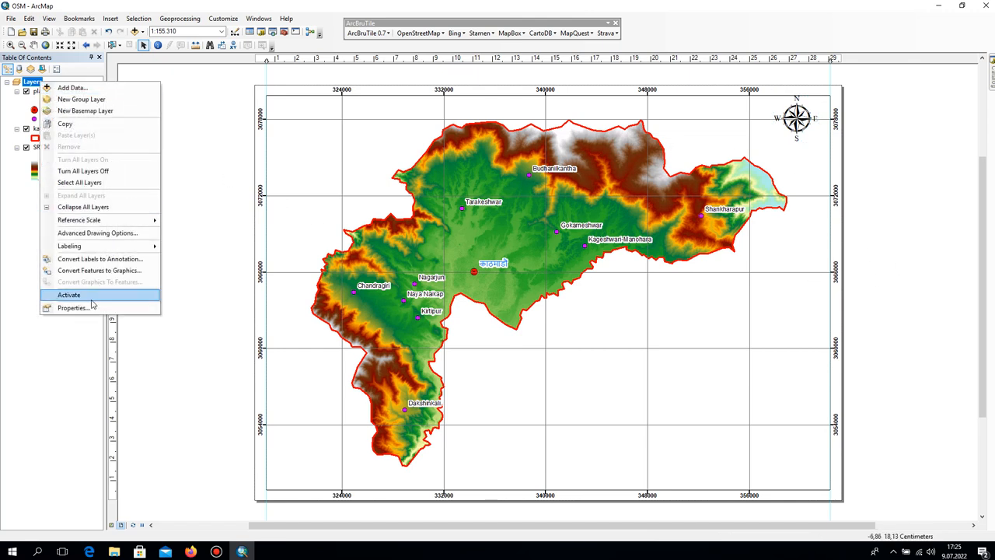
{"action": "left_click", "coordinate": [58, 305]}
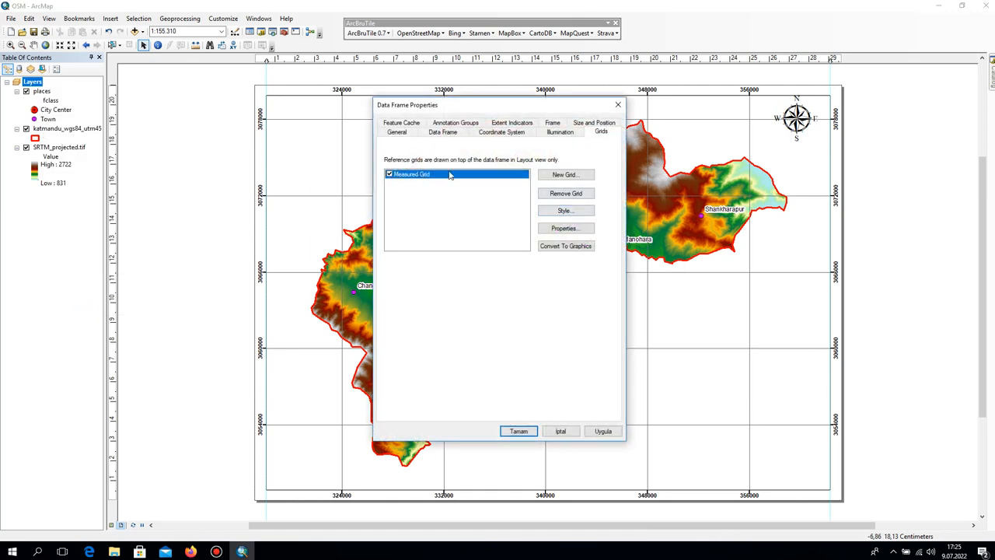
{"action": "left_click", "coordinate": [583, 229]}
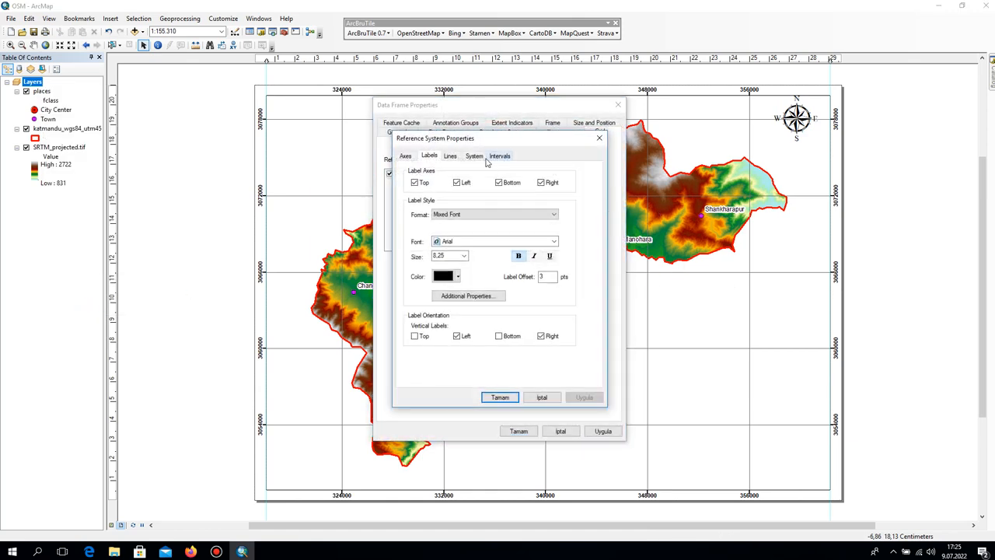
{"action": "left_click", "coordinate": [451, 156]}
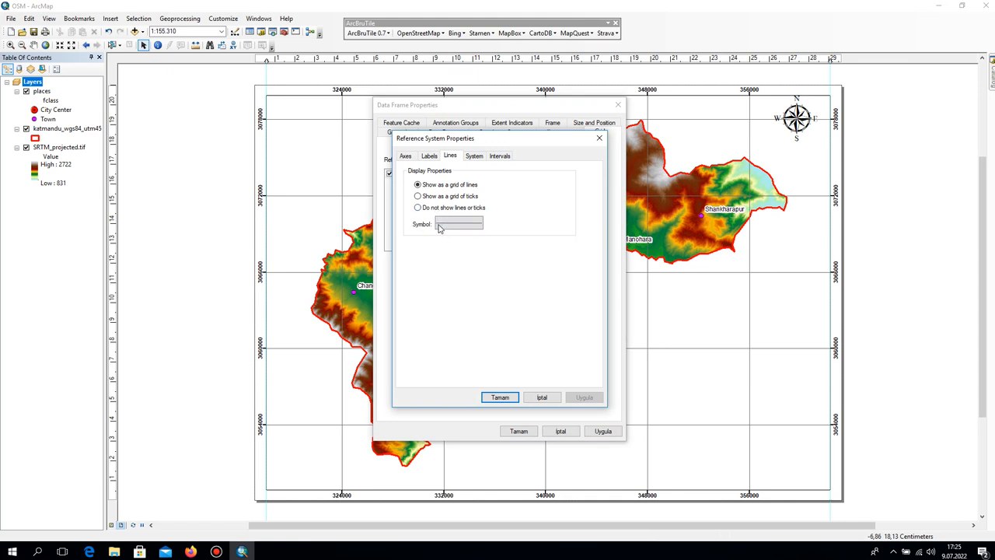
{"action": "left_click", "coordinate": [472, 223]}
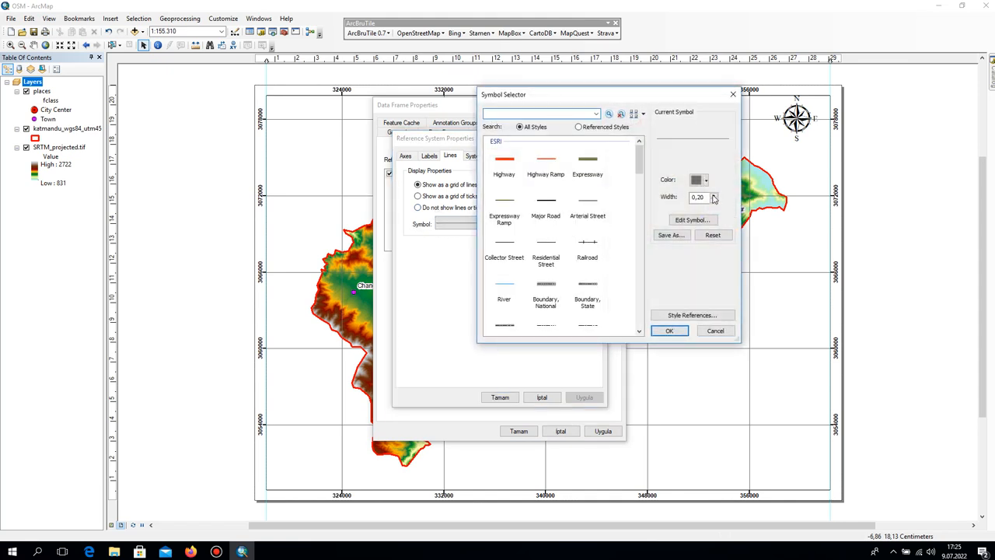
{"action": "left_click", "coordinate": [714, 199]}
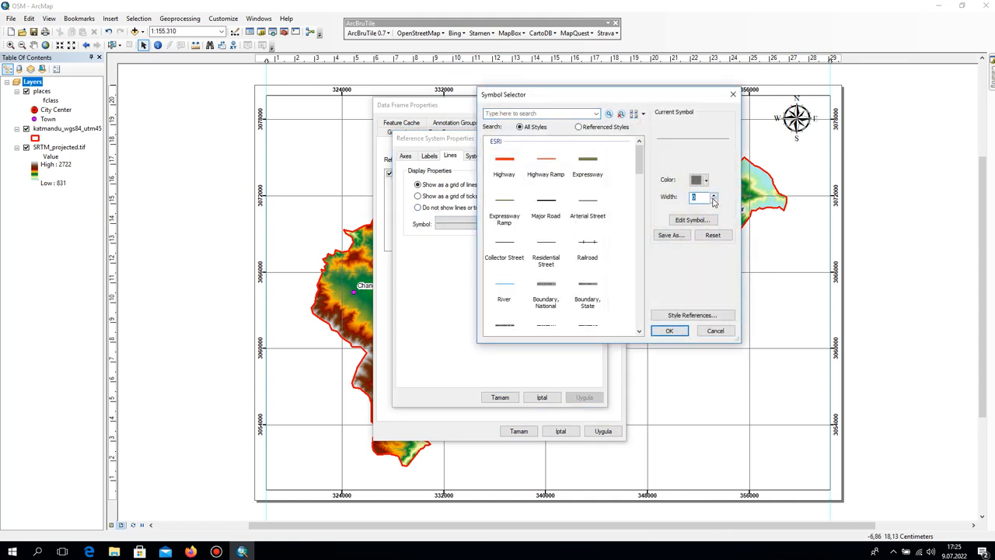
{"action": "left_click", "coordinate": [670, 330]}
{"action": "left_click", "coordinate": [502, 397]}
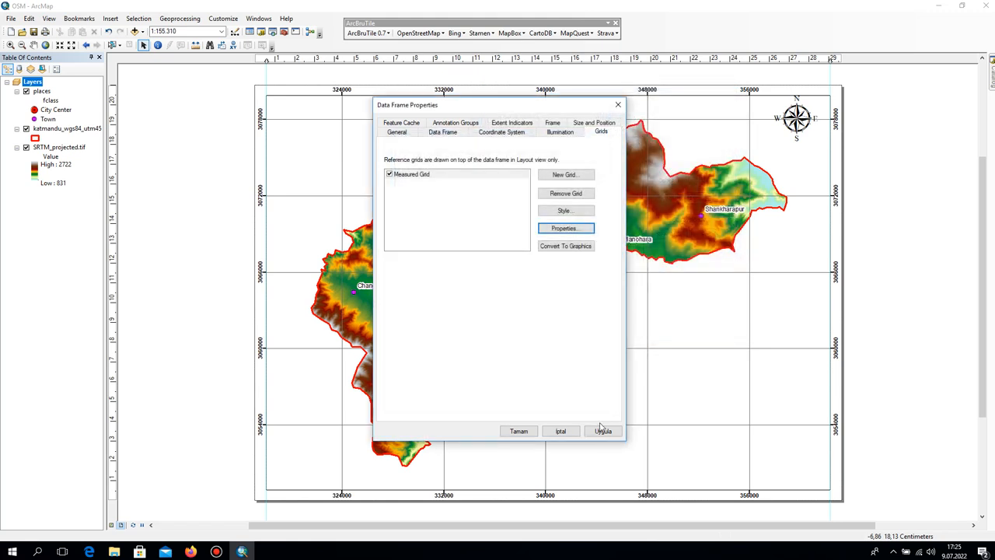
{"action": "left_click", "coordinate": [603, 431]}
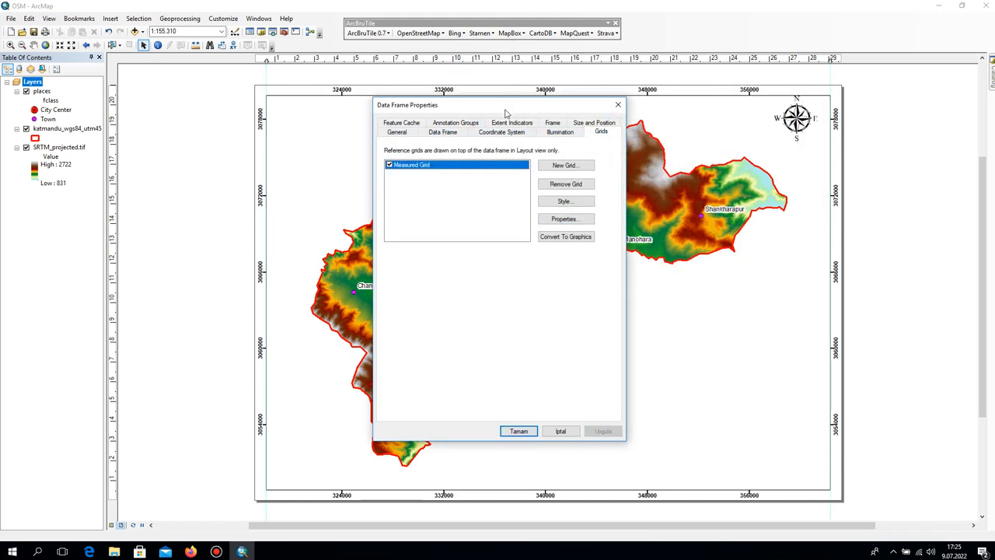
Give the measured grid's line symbol a thin, nonzero width and confirm the data frame properties.
{"action": "left_click_drag", "start_coordinate": [506, 113], "coordinate": [458, 128]}
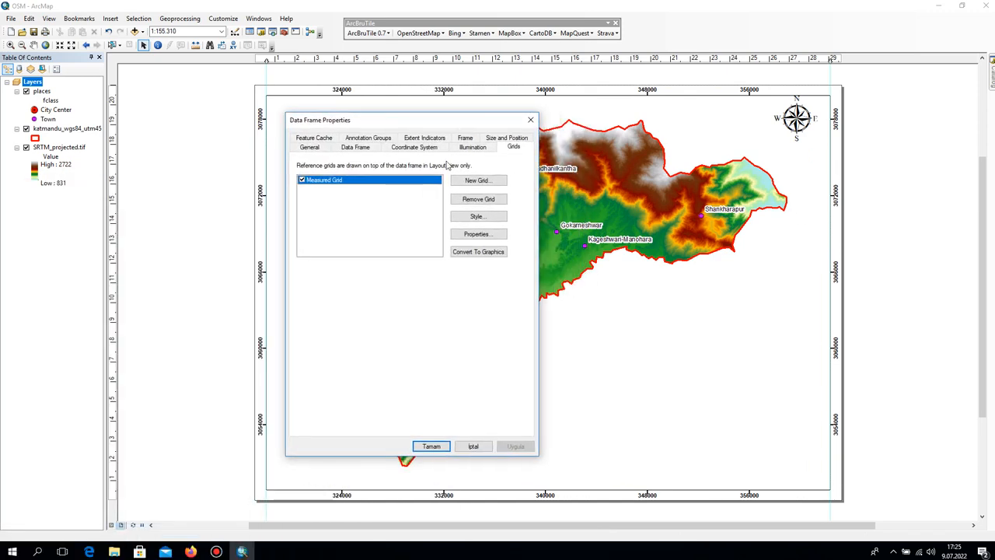
{"action": "left_click", "coordinate": [477, 233]}
{"action": "left_click", "coordinate": [372, 240]}
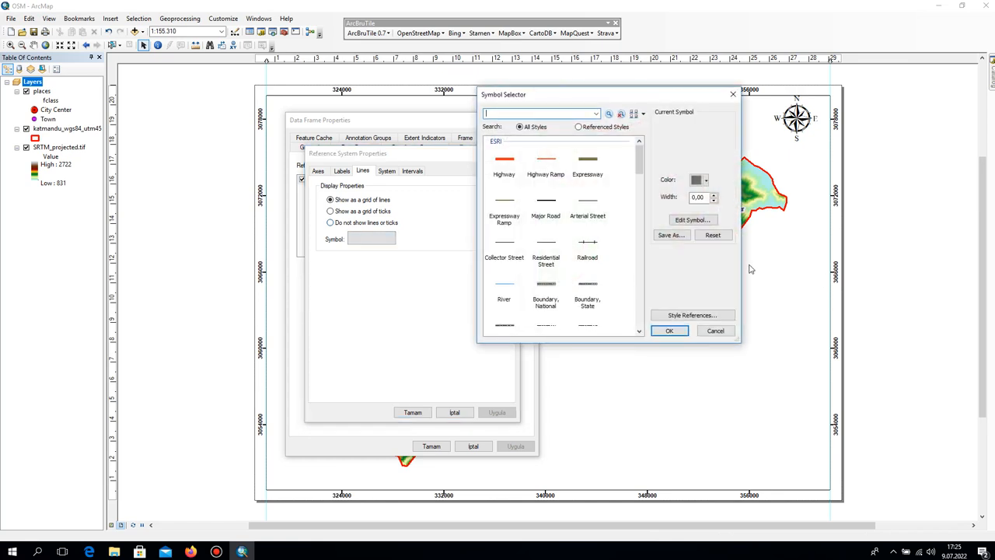
{"action": "left_click", "coordinate": [699, 197]}
{"action": "type", "text": "2"}
{"action": "left_click", "coordinate": [669, 330]}
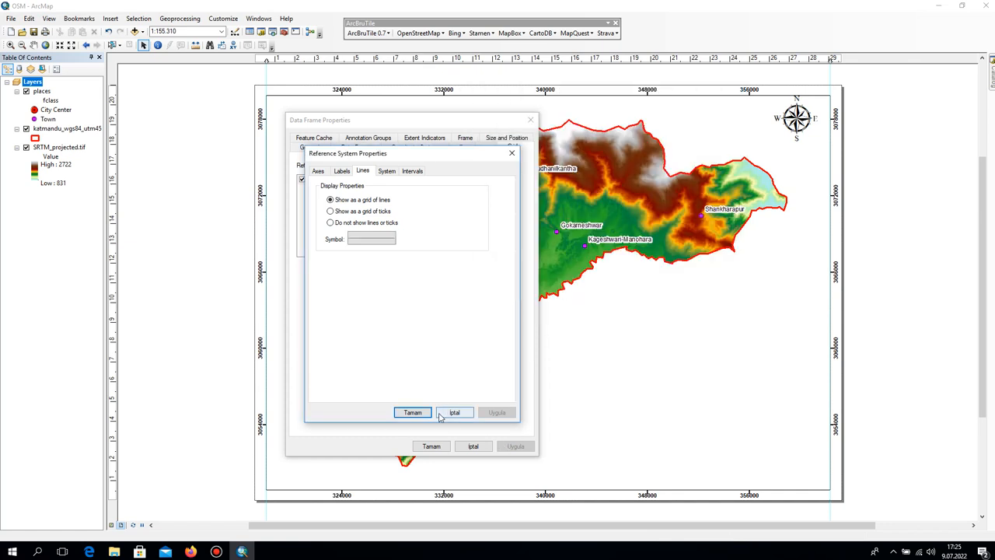
{"action": "left_click", "coordinate": [412, 412]}
{"action": "left_click", "coordinate": [514, 446]}
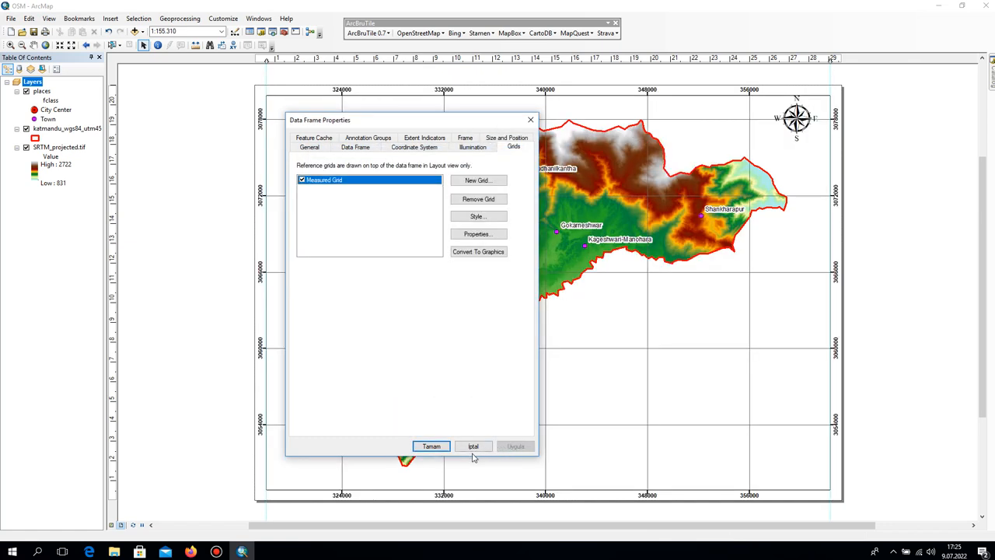
{"action": "left_click", "coordinate": [433, 448]}
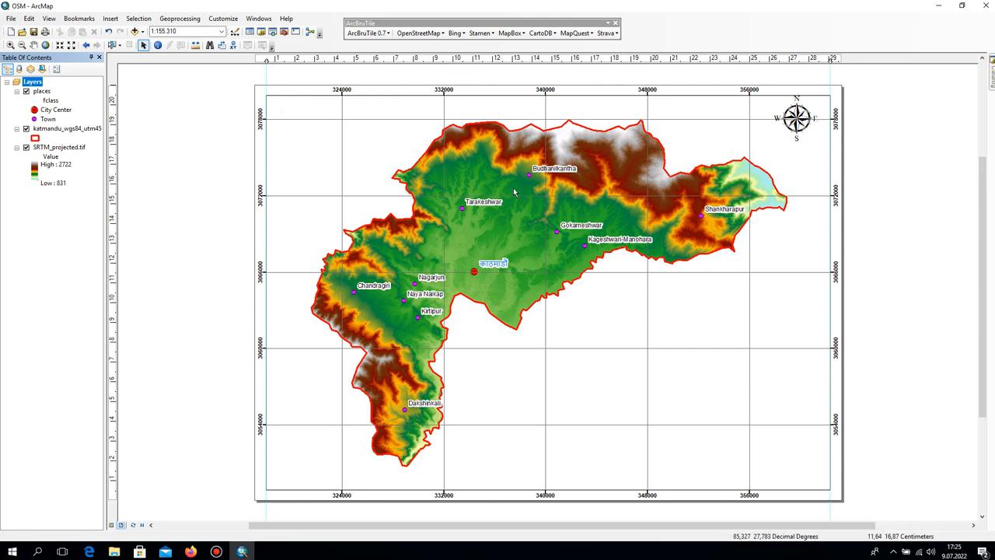
Insert the title "KATMANDU CITY OF ELEVATION MAP" and place it above the elevation map, just inside the data frame's upper edge.
{"action": "left_click", "coordinate": [110, 18]}
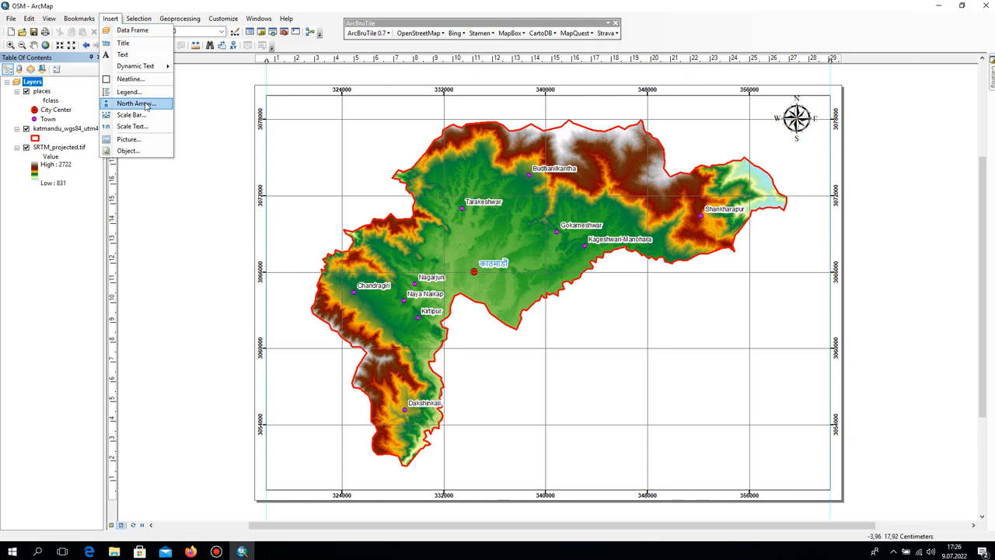
{"action": "left_click", "coordinate": [123, 43]}
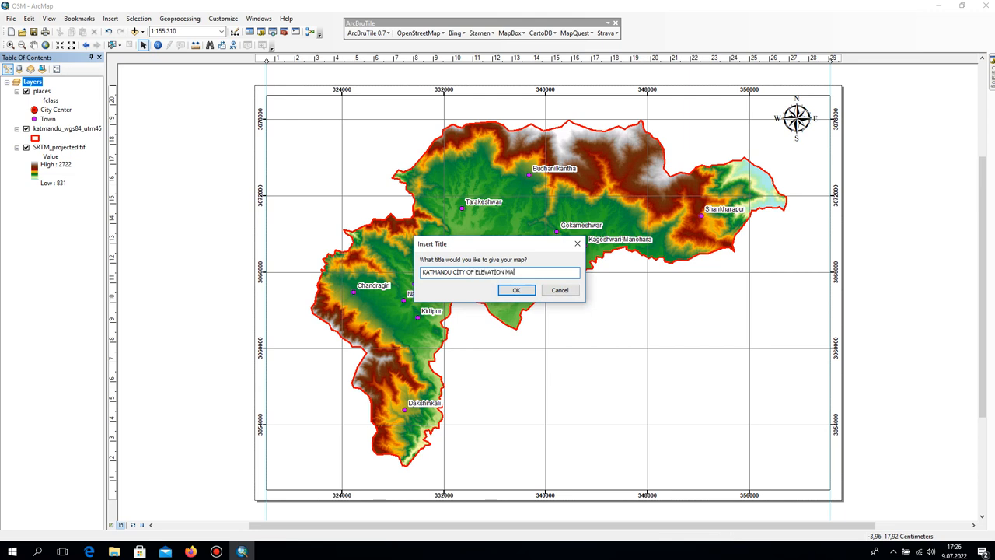
{"action": "left_click", "coordinate": [497, 291]}
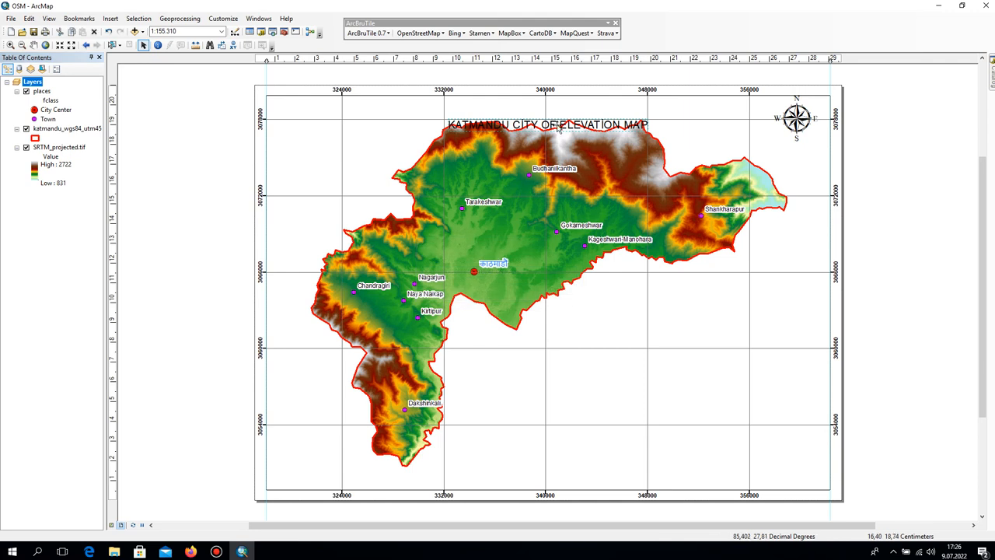
{"action": "left_click_drag", "start_coordinate": [551, 129], "coordinate": [534, 111]}
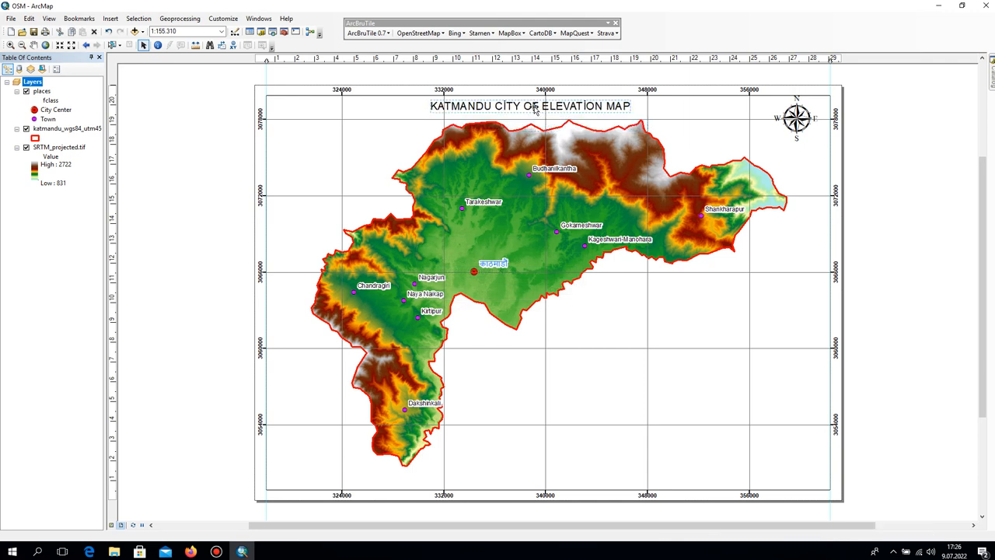
{"action": "left_click", "coordinate": [927, 288]}
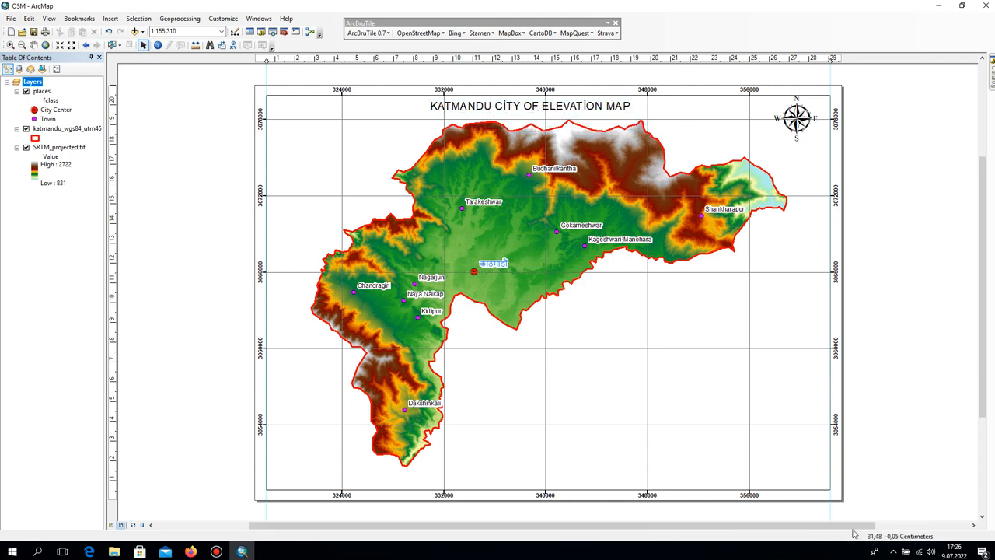
Insert Alternating Scale Bar 1 with 2 divisions, 1 subdivision and kilometers labelled Km, placed near the data frame's lower edge.
{"action": "left_click", "coordinate": [110, 18]}
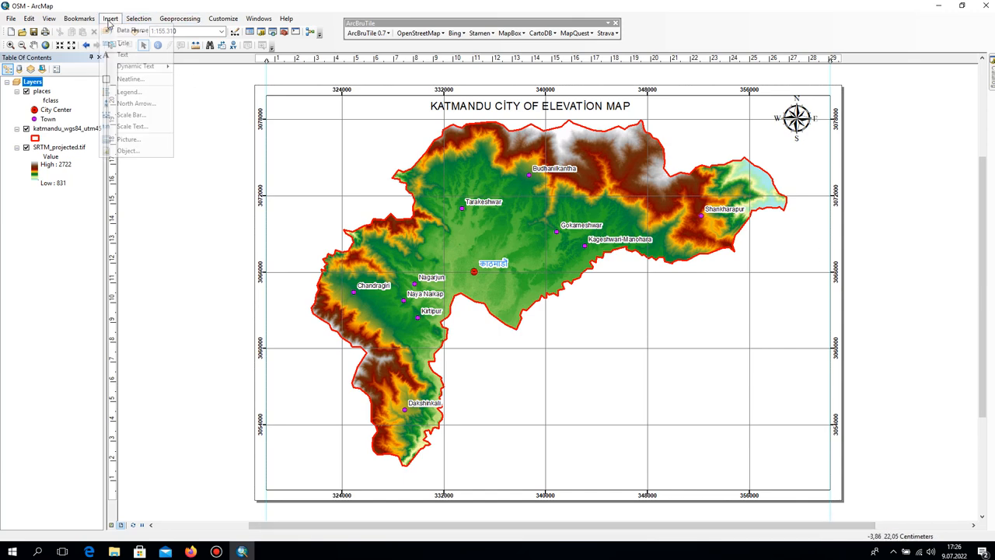
{"action": "left_click", "coordinate": [128, 115]}
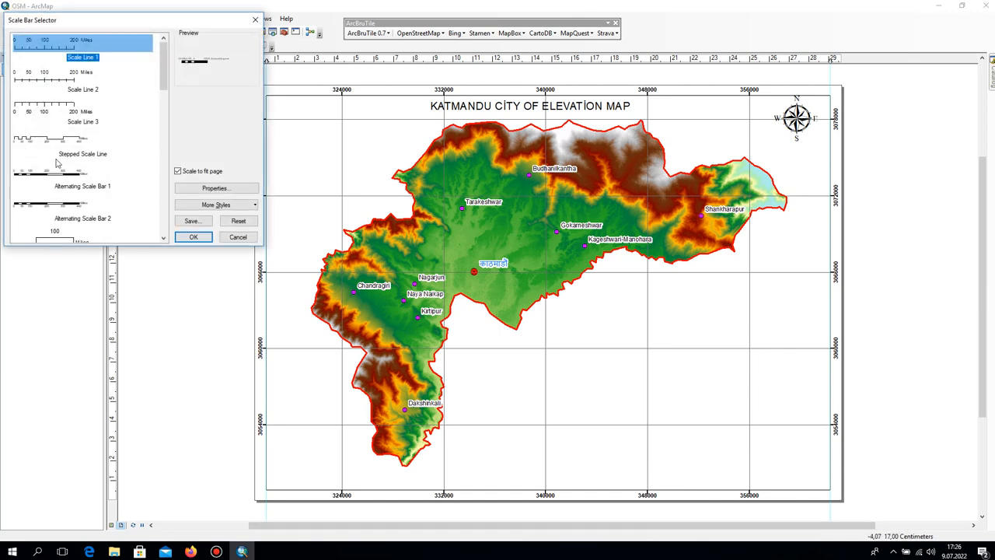
{"action": "left_click", "coordinate": [54, 182]}
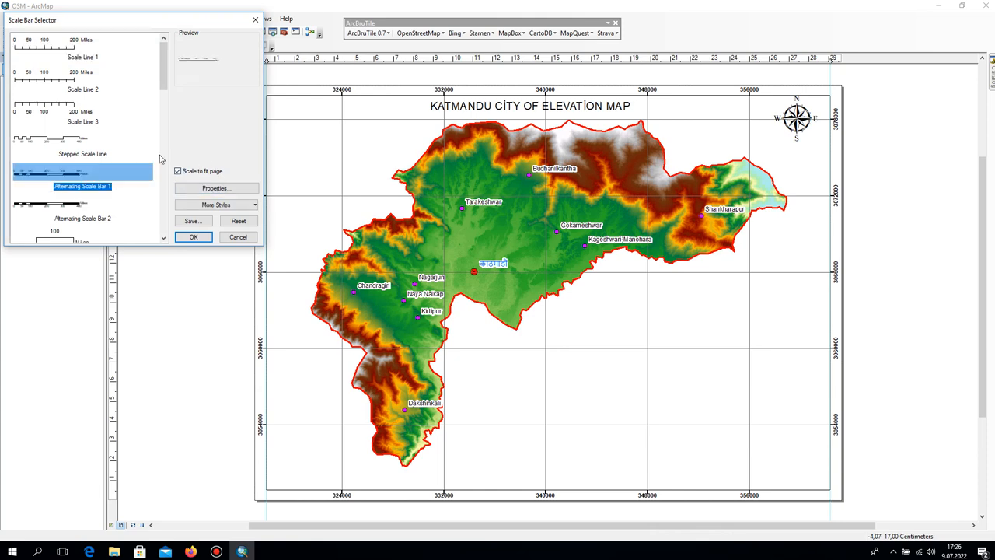
{"action": "left_click", "coordinate": [230, 188]}
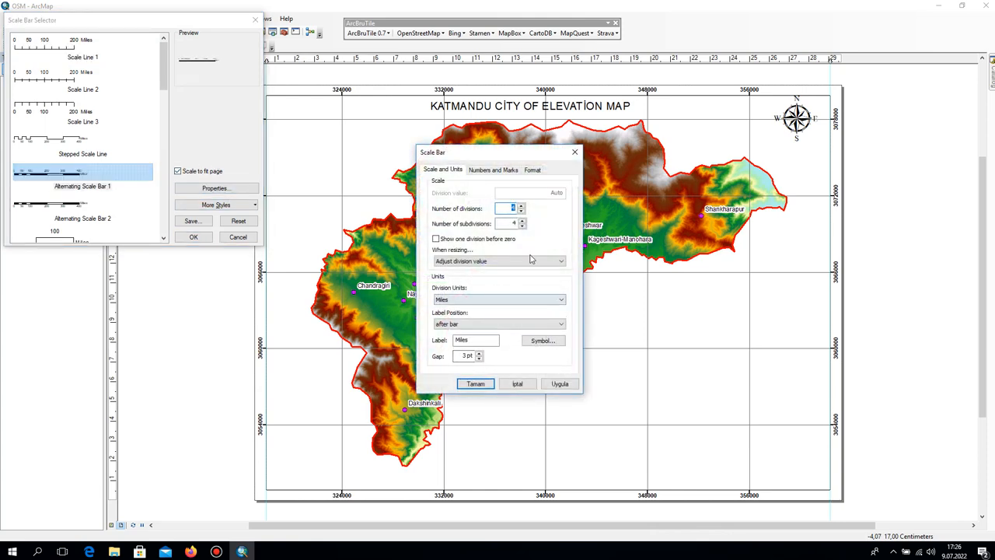
{"action": "left_click", "coordinate": [520, 212]}
{"action": "left_click", "coordinate": [467, 299]}
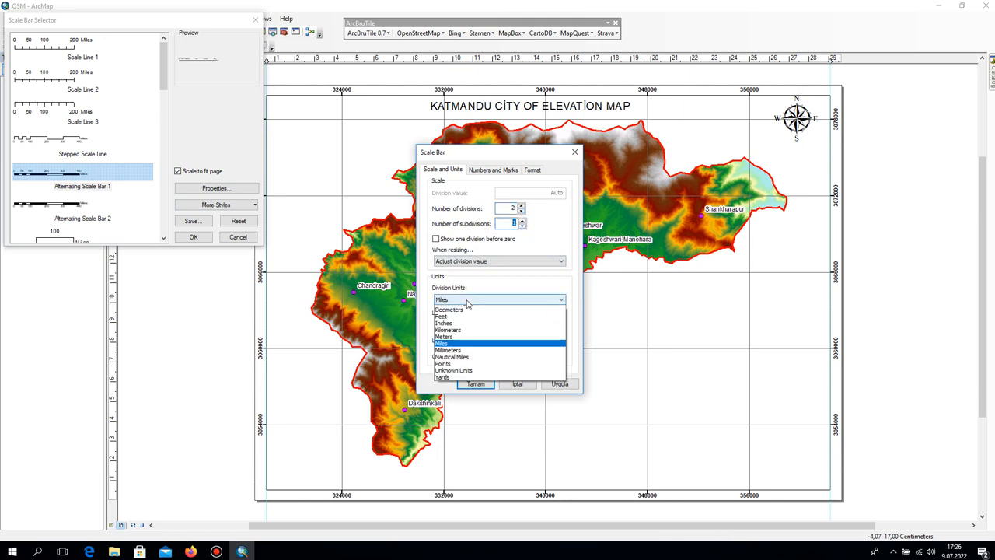
{"action": "left_click", "coordinate": [457, 342]}
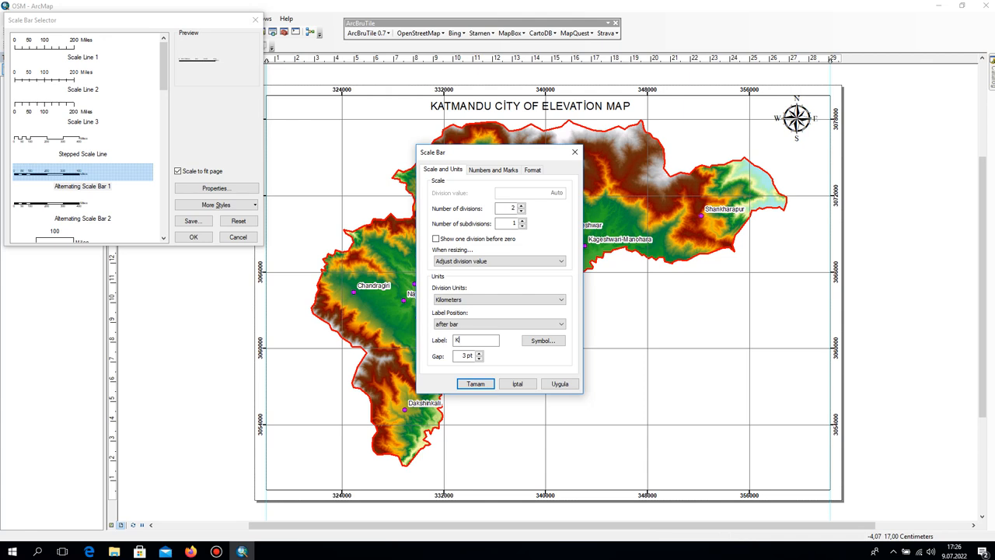
{"action": "left_click", "coordinate": [560, 383]}
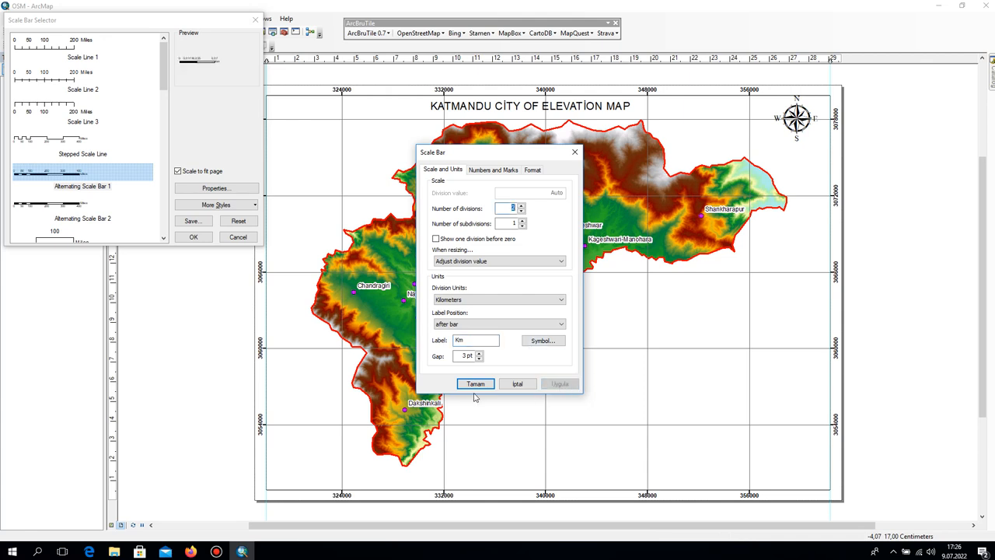
{"action": "left_click", "coordinate": [473, 383]}
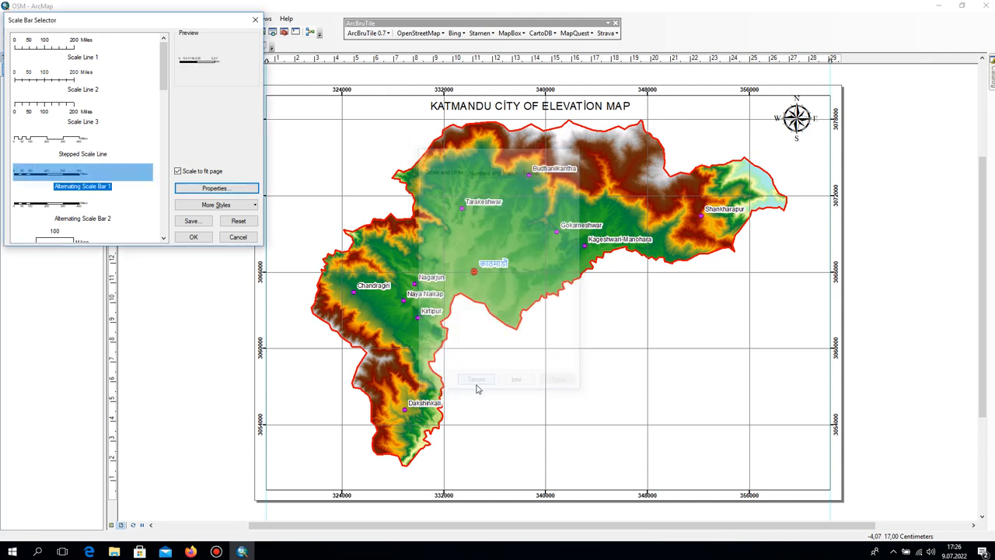
{"action": "left_click", "coordinate": [194, 236]}
{"action": "left_click_drag", "start_coordinate": [599, 303], "coordinate": [650, 480]}
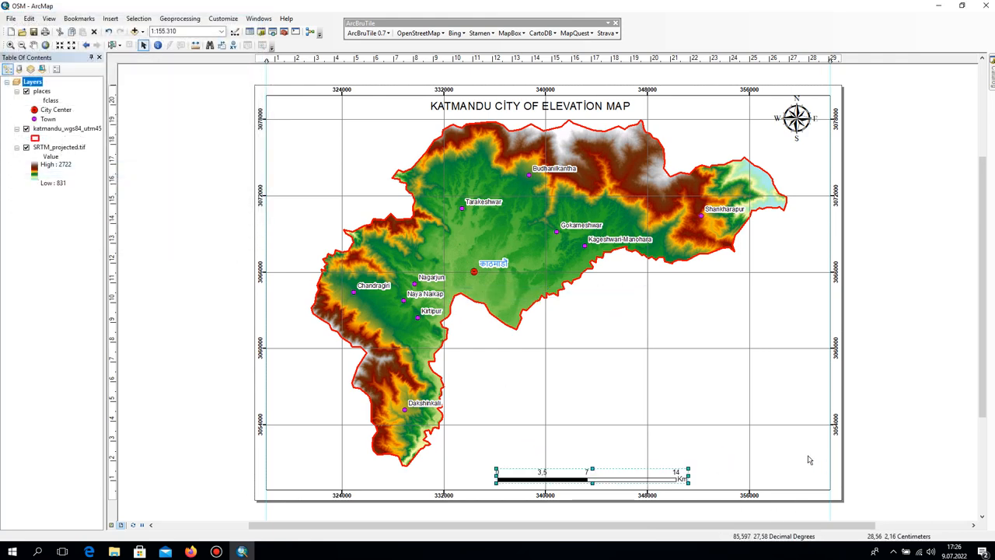
Start a one-column legend that includes the places, katmandu_wgs84_utm45 and SRTM_projected.tif layers.
{"action": "left_click", "coordinate": [111, 17]}
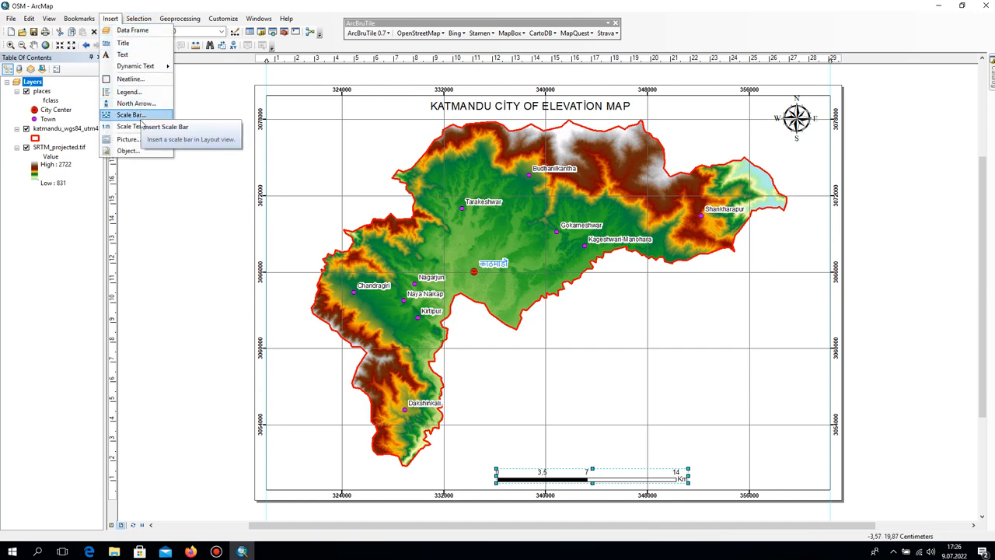
{"action": "left_click", "coordinate": [128, 91]}
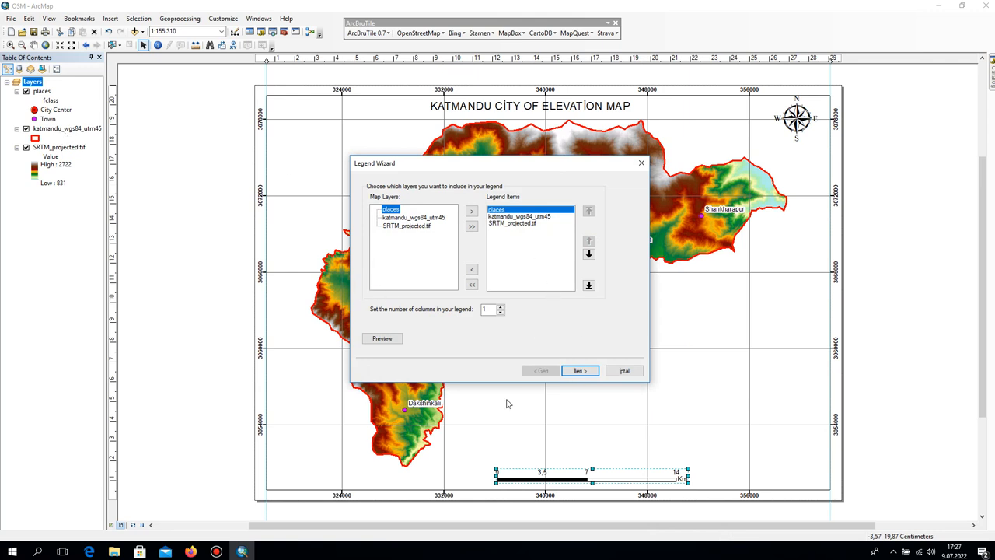
{"action": "left_click", "coordinate": [498, 217]}
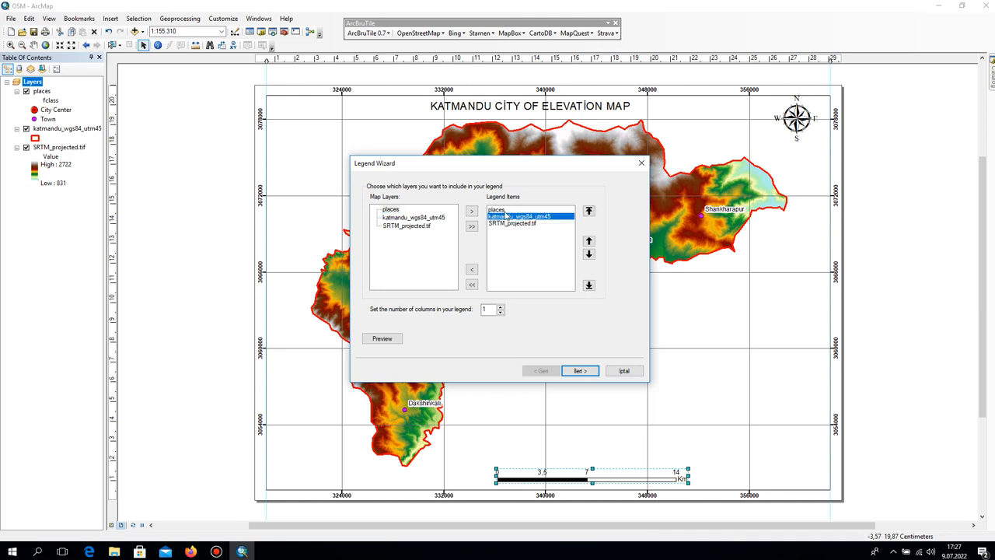
{"action": "left_click", "coordinate": [497, 211]}
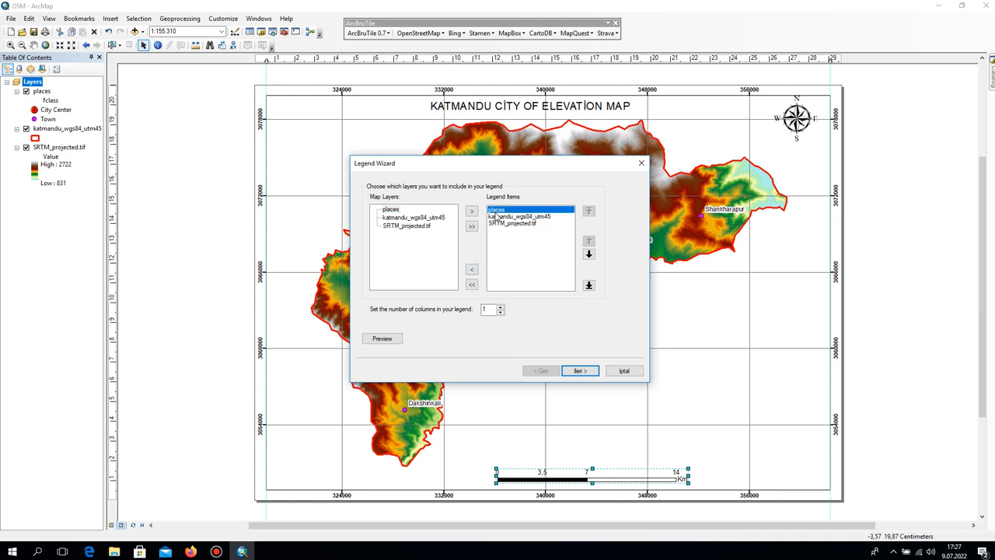
{"action": "left_click", "coordinate": [505, 220]}
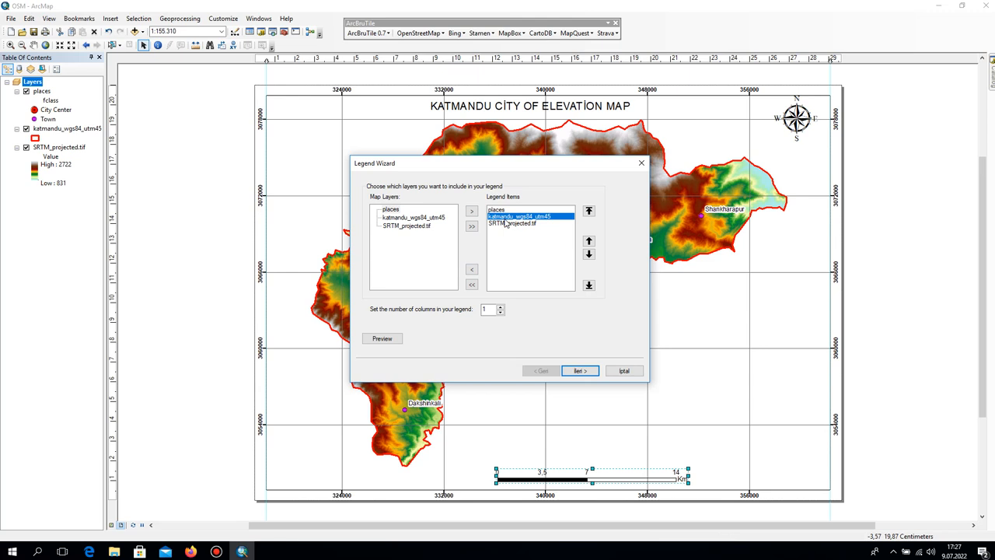
{"action": "left_click", "coordinate": [578, 371]}
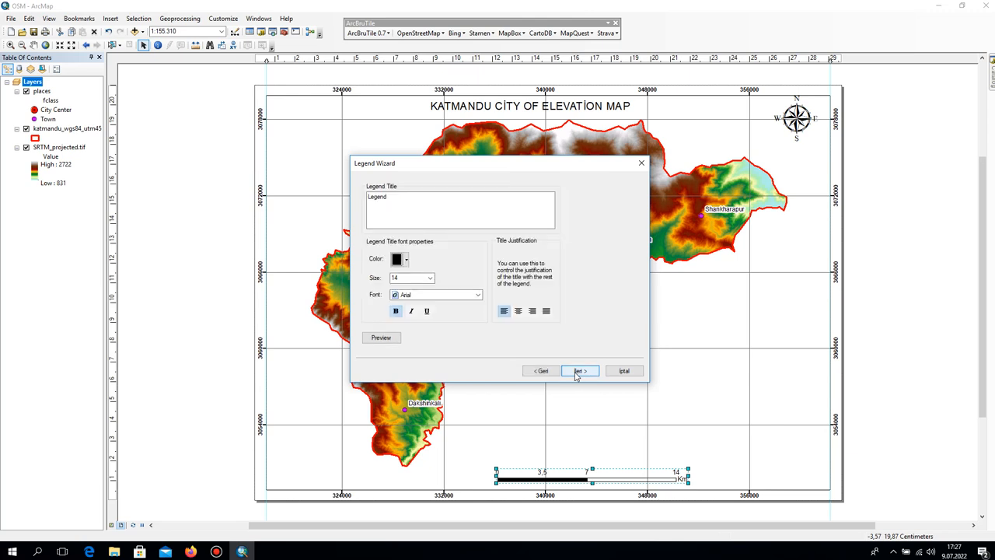
Keep the title Legend and give the legend frame a 2.0 Point border.
{"action": "left_click", "coordinate": [578, 371]}
{"action": "left_click", "coordinate": [456, 210]}
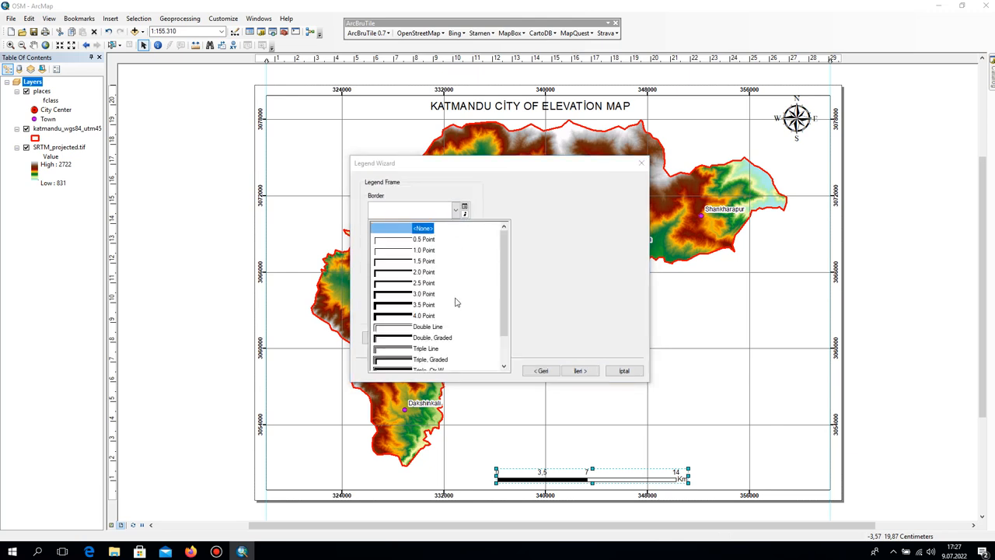
{"action": "left_click", "coordinate": [422, 271]}
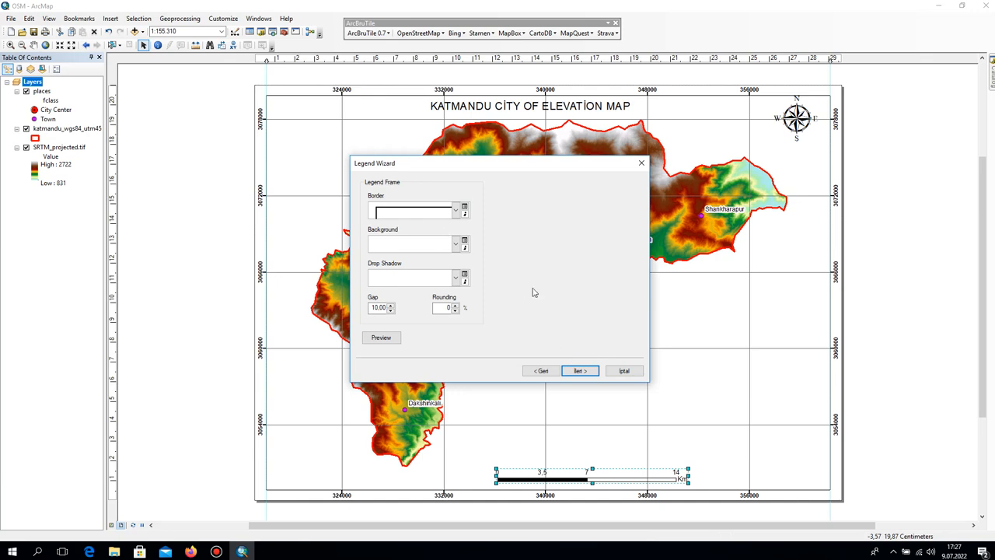
Finish the legend with the default patch and spacing settings and place it in the data frame's lower-right corner.
{"action": "left_click", "coordinate": [587, 376]}
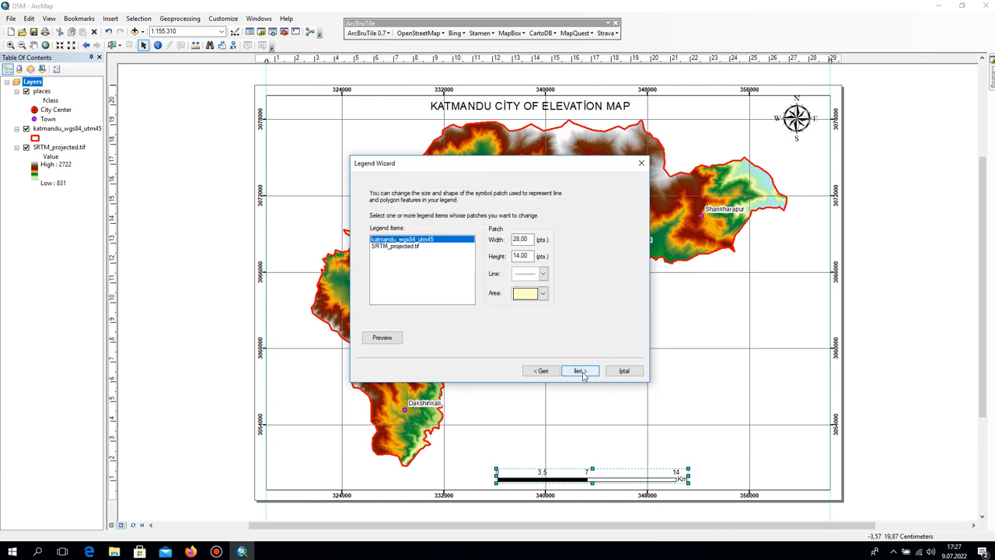
{"action": "left_click", "coordinate": [587, 373]}
{"action": "left_click", "coordinate": [580, 371]}
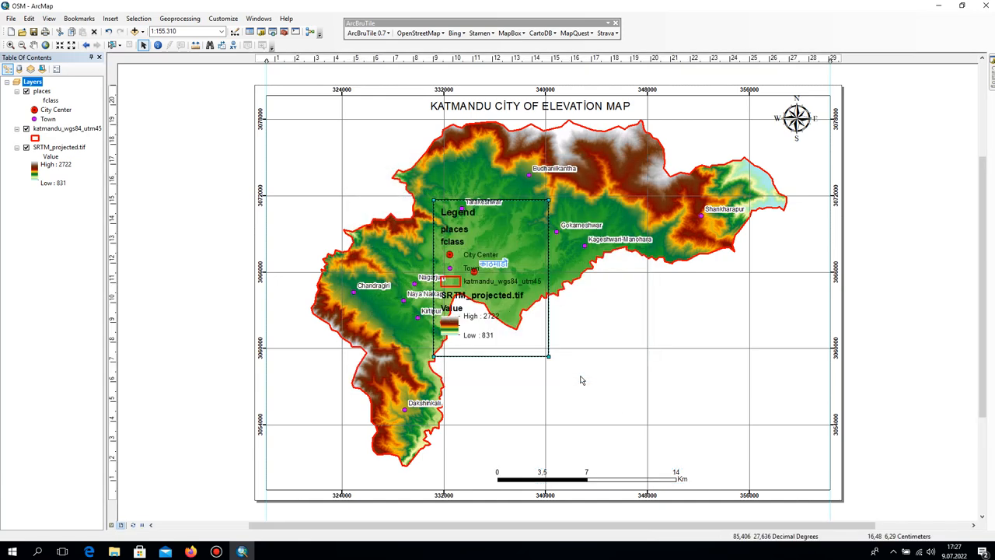
{"action": "left_click_drag", "start_coordinate": [547, 306], "coordinate": [733, 396]}
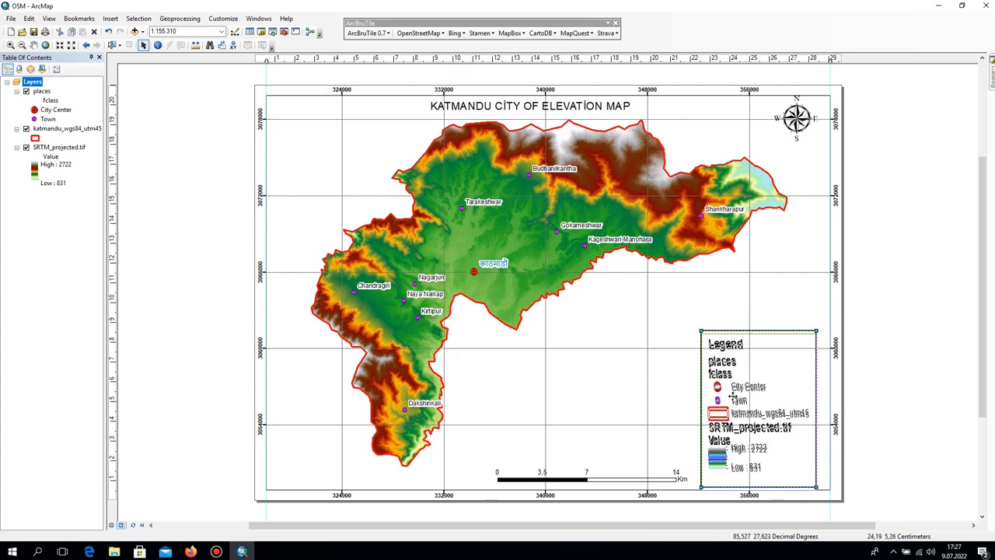
Rename the places layer as Settlements.
{"action": "left_click", "coordinate": [41, 92]}
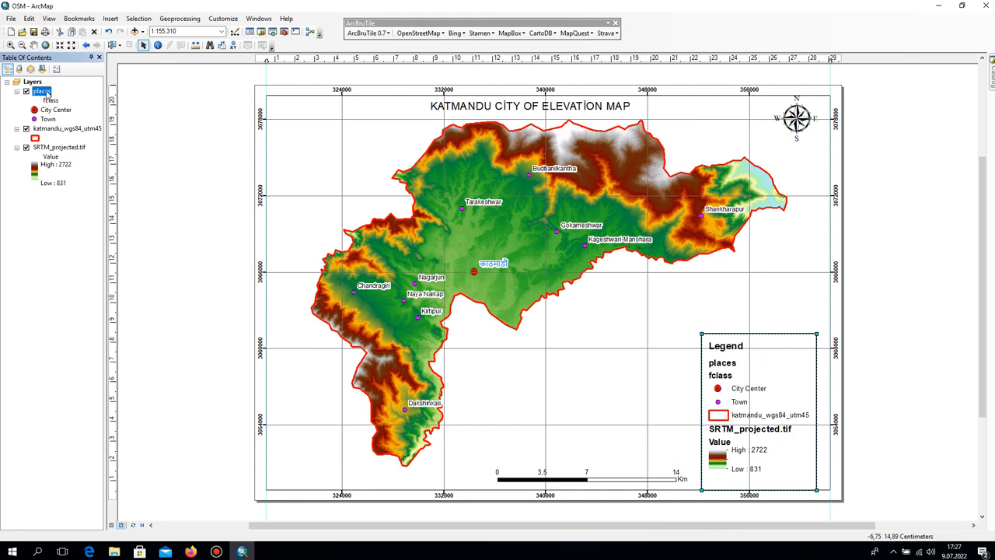
{"action": "double_click", "coordinate": [47, 93]}
{"action": "left_click", "coordinate": [663, 132]}
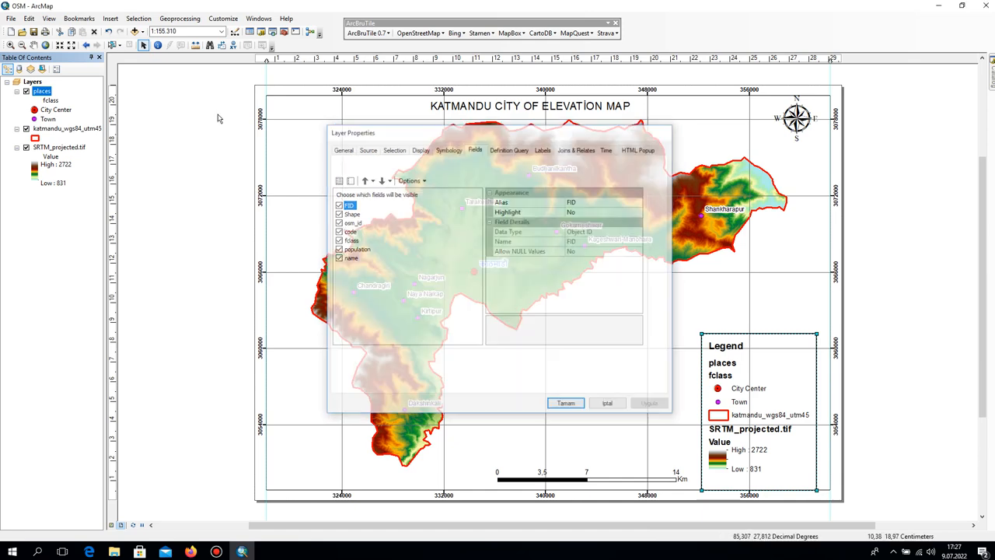
{"action": "left_click", "coordinate": [43, 93]}
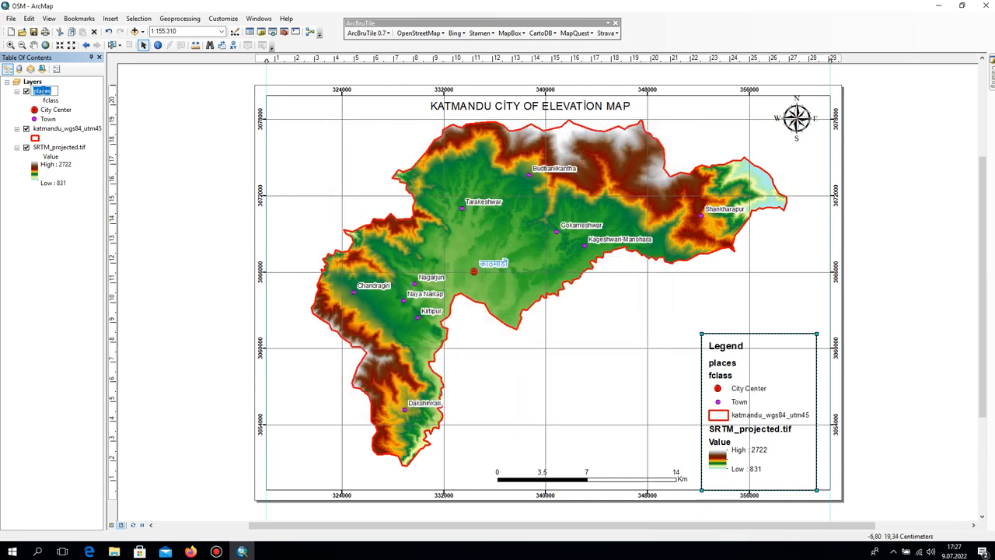
{"action": "type", "text": "Settlements"}
{"action": "key", "text": "Return"}
Rename the fclass heading under the Settlements layer as Class.
{"action": "left_click", "coordinate": [56, 104]}
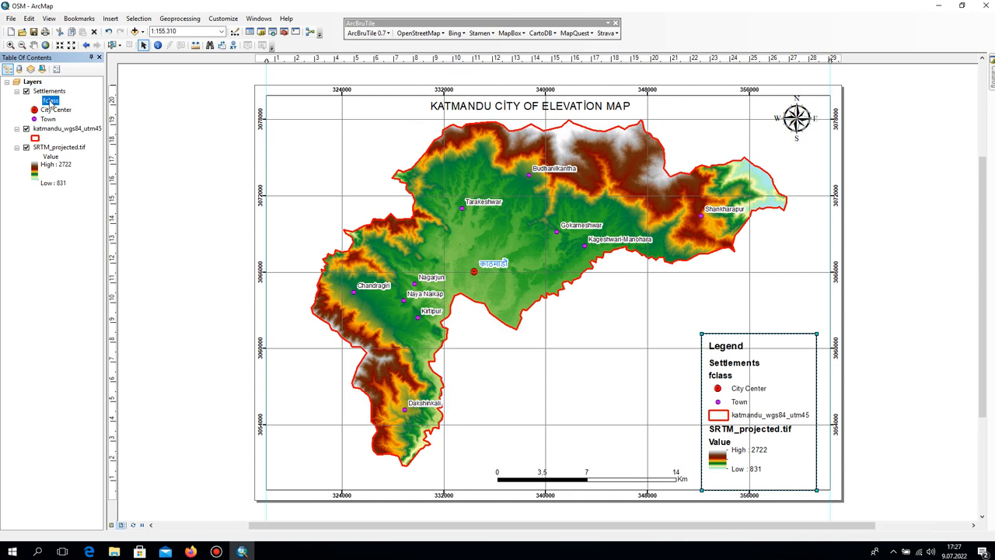
{"action": "left_click", "coordinate": [50, 102]}
{"action": "type", "text": "Class"}
{"action": "key", "text": "Return"}
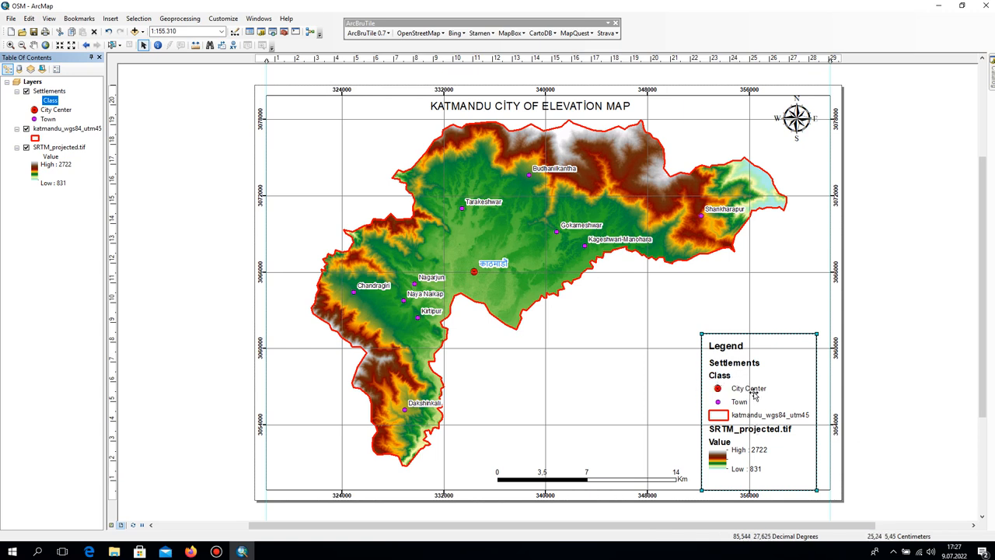
Rename the katmandu_wgs84_utm45 layer as Katmandu Boundary.
{"action": "left_click", "coordinate": [61, 131]}
{"action": "left_click", "coordinate": [62, 130]}
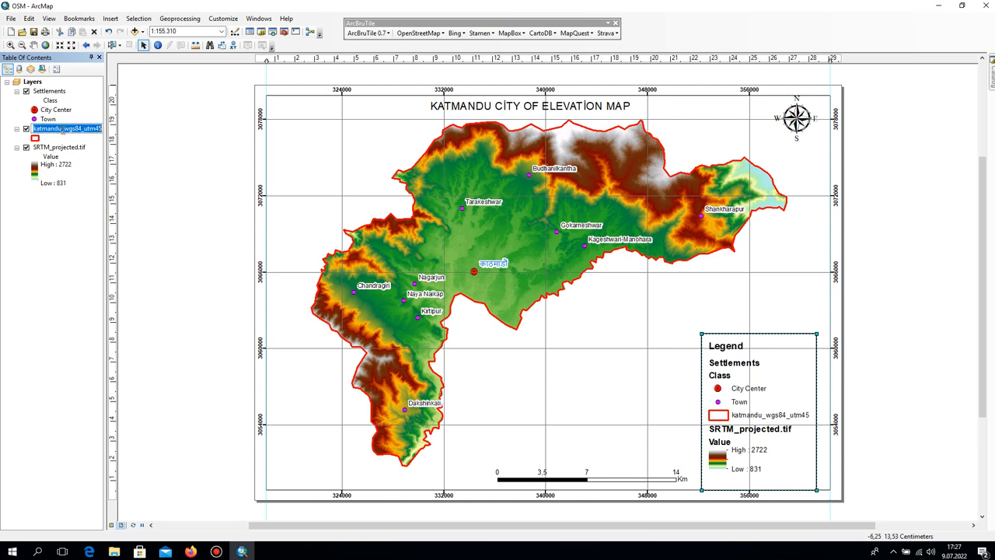
{"action": "type", "text": "Katmandu Boundary"}
{"action": "key", "text": "Return"}
Rename the SRTM_projected.tif layer as SRTM.
{"action": "left_click", "coordinate": [45, 149]}
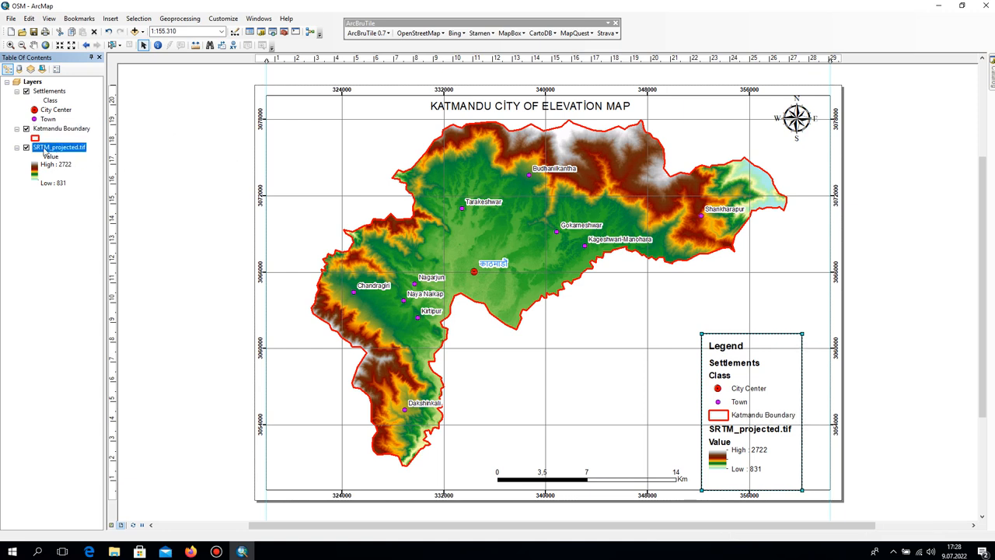
{"action": "left_click", "coordinate": [59, 148]}
{"action": "type", "text": "SRTM"}
{"action": "key", "text": "Return"}
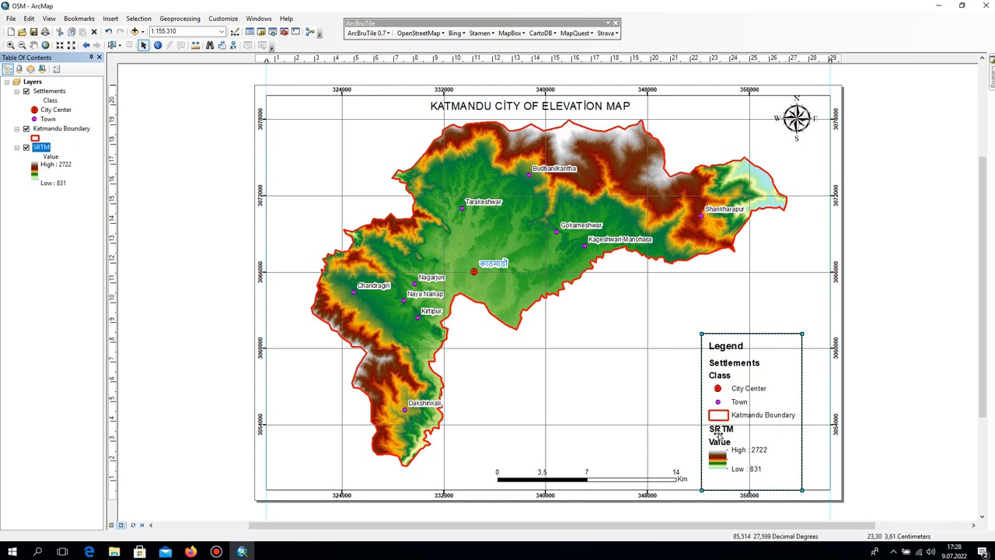
Reposition the legend in the data frame's lower-right corner, leaving a small gap to the frame's edges.
{"action": "left_click", "coordinate": [751, 418]}
{"action": "left_click", "coordinate": [918, 422]}
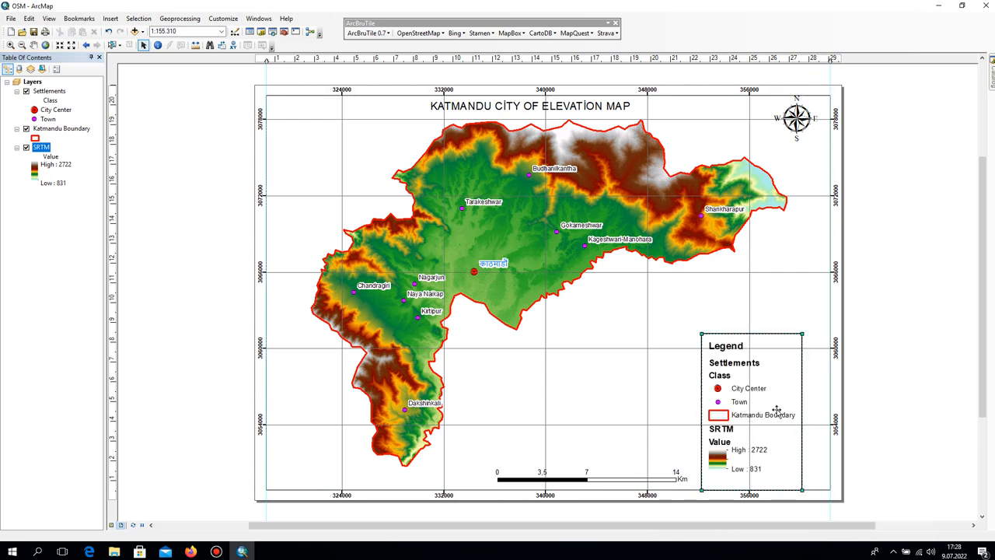
{"action": "left_click_drag", "start_coordinate": [777, 414], "coordinate": [794, 410]}
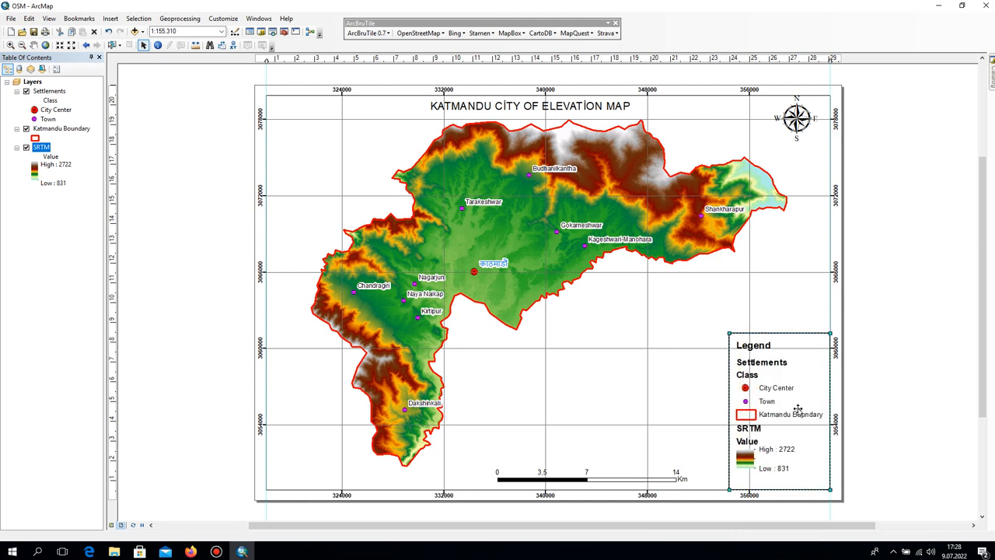
{"action": "key", "text": "Up"}
{"action": "key", "text": "Up"}
{"action": "key", "text": "Up"}
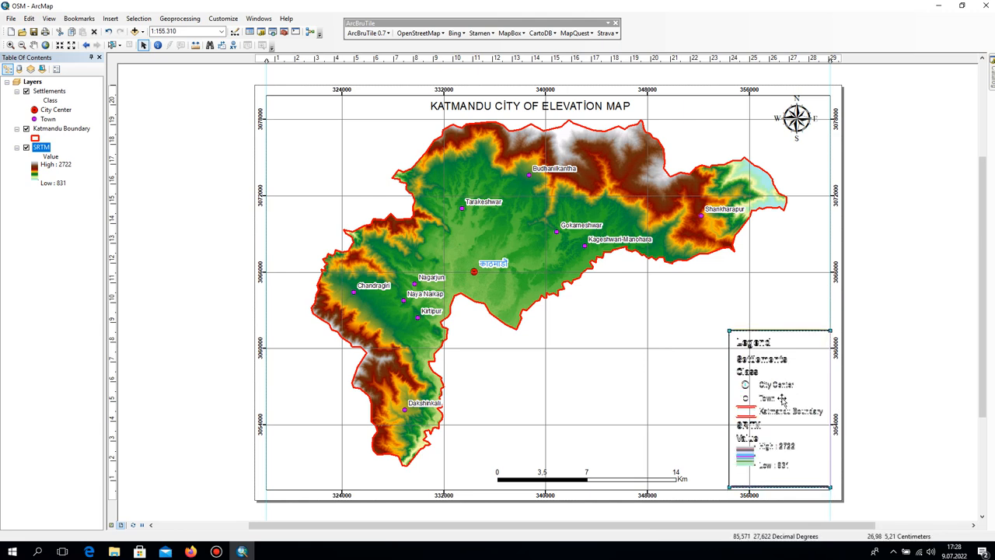
{"action": "left_click_drag", "start_coordinate": [782, 398], "coordinate": [766, 398]}
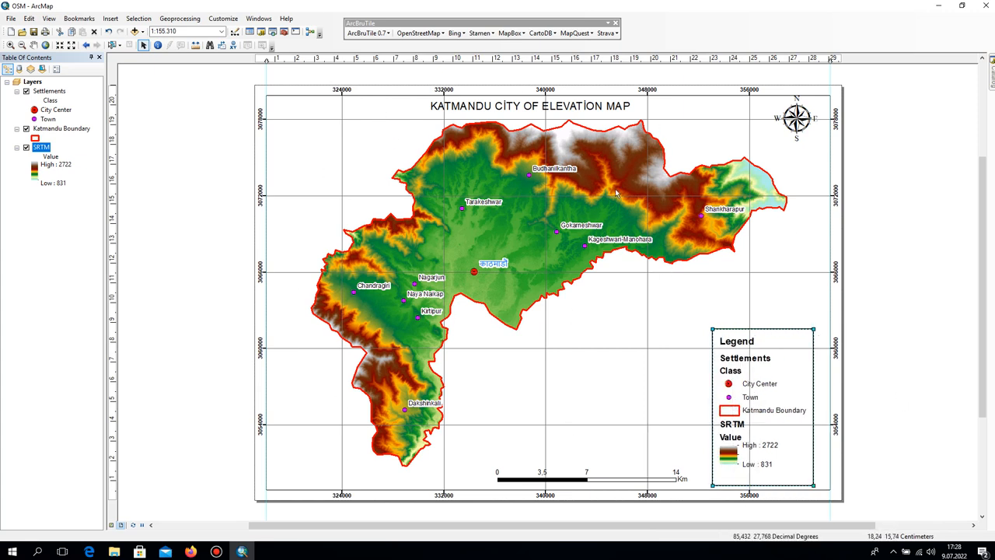
{"action": "left_click", "coordinate": [908, 351]}
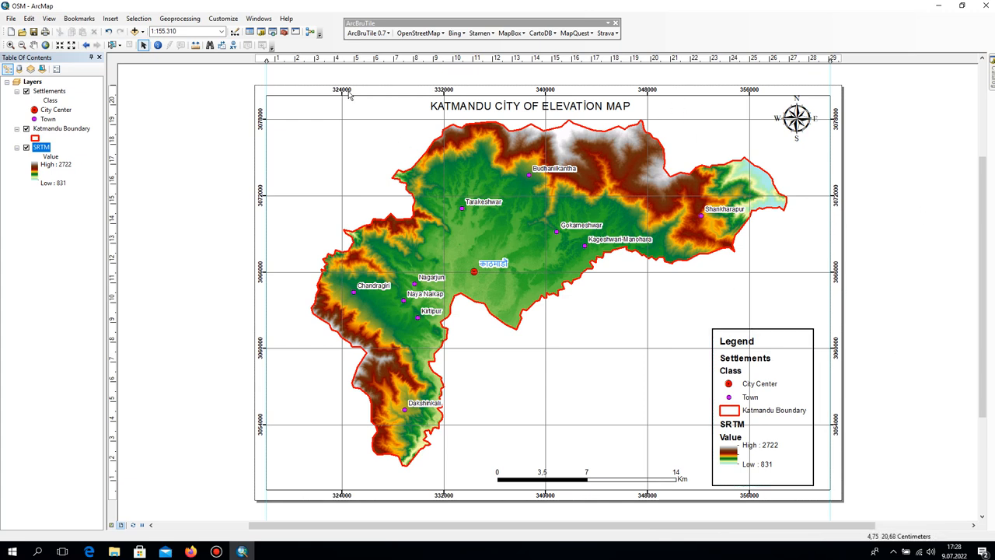
Lower the data frame's upper edge slightly and shift the title and north arrow down within the frame.
{"action": "left_click", "coordinate": [546, 96]}
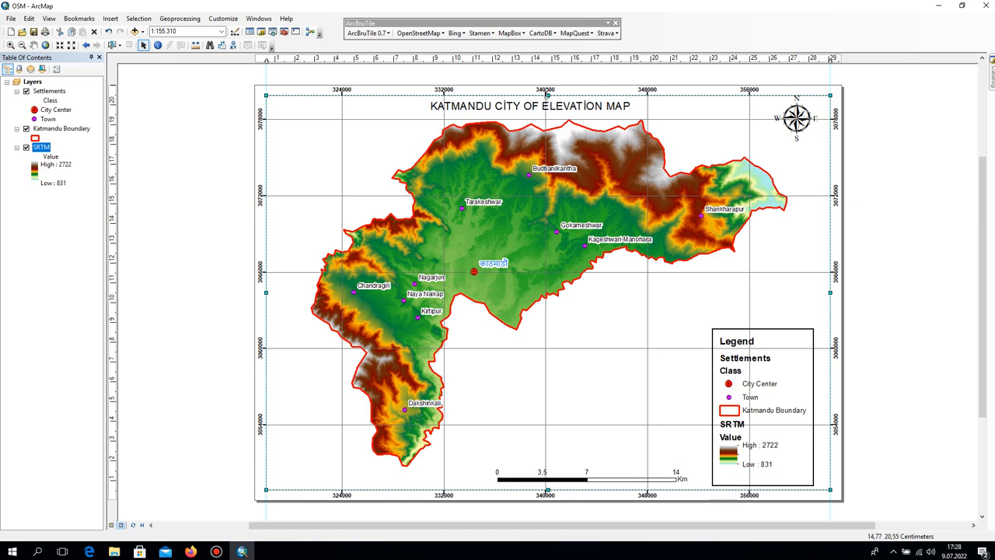
{"action": "left_click_drag", "start_coordinate": [548, 107], "coordinate": [547, 98]}
{"action": "left_click", "coordinate": [547, 96]}
{"action": "left_click", "coordinate": [796, 120]}
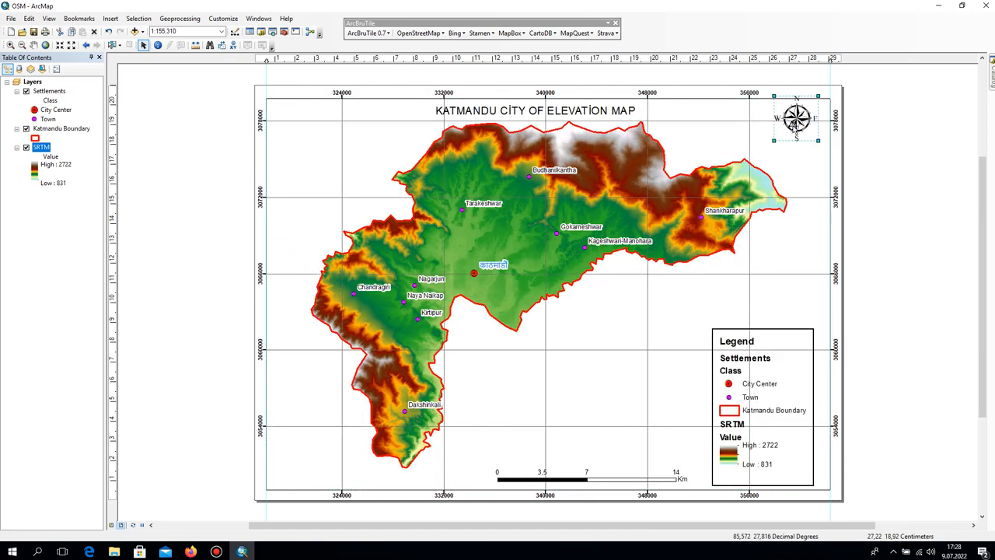
{"action": "left_click_drag", "start_coordinate": [796, 121], "coordinate": [808, 137]}
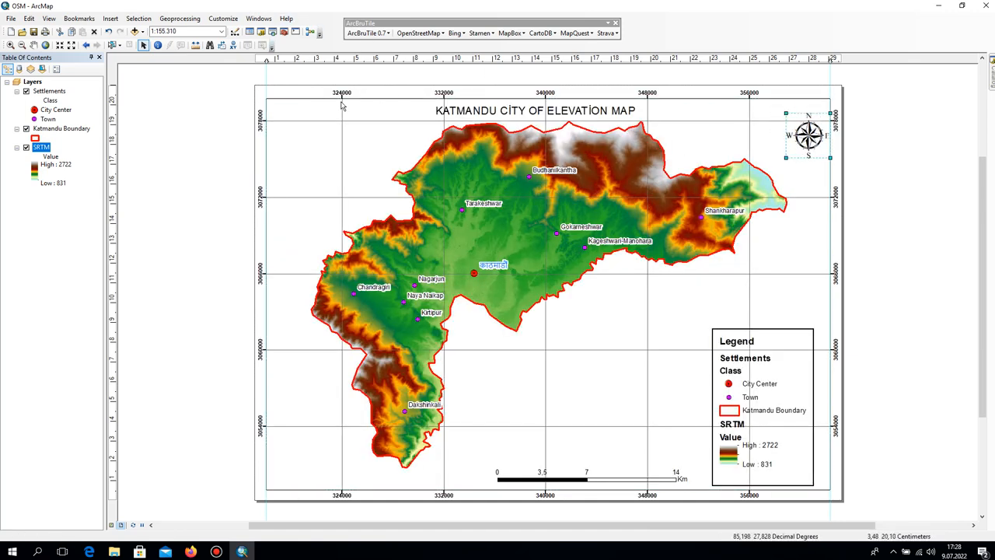
Insert a neatline placed around all elements with a 10.0 pt gap and no border style.
{"action": "left_click_drag", "start_coordinate": [382, 95], "coordinate": [384, 178]}
{"action": "scroll", "coordinate": [385, 178], "scroll_direction": "up", "scroll_amount": 1}
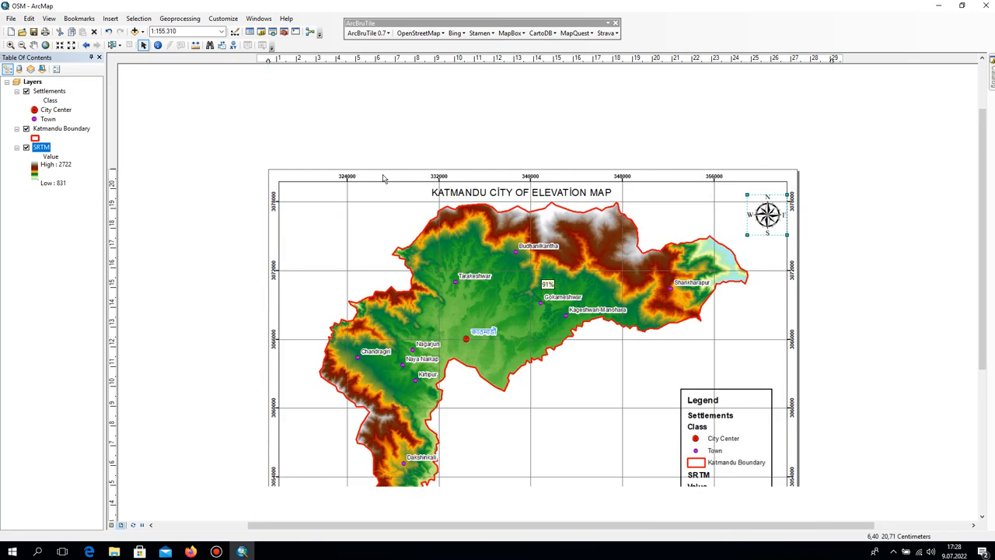
{"action": "left_click", "coordinate": [111, 18]}
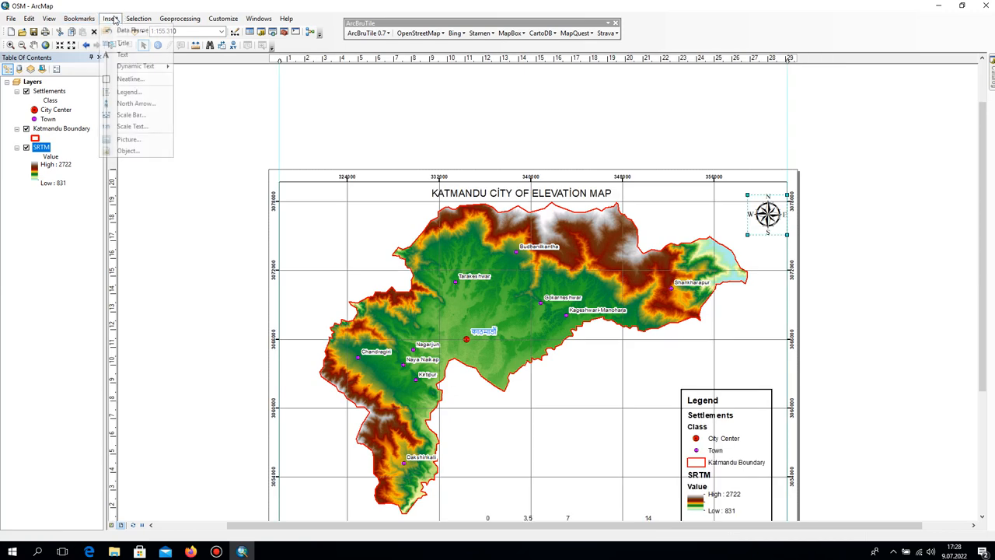
{"action": "left_click", "coordinate": [130, 78]}
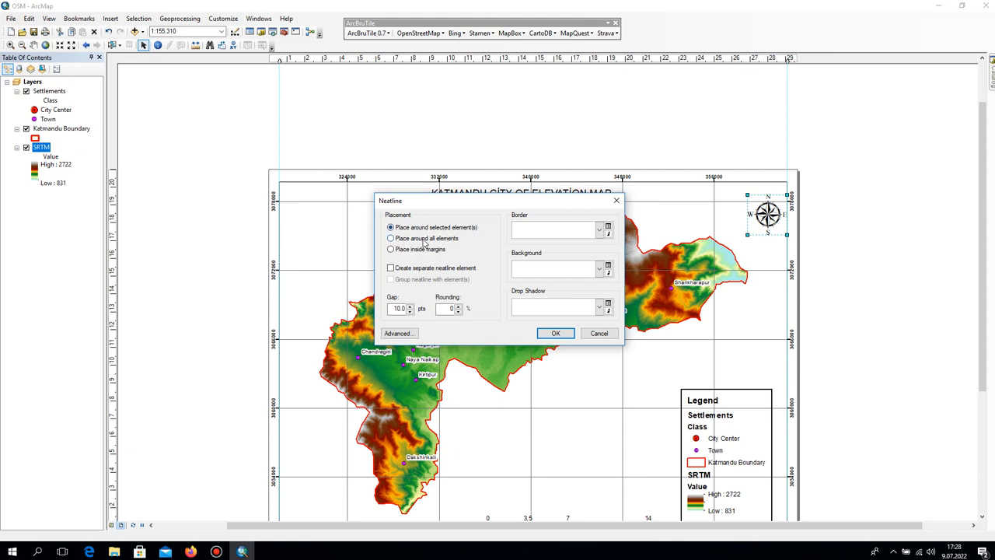
{"action": "left_click", "coordinate": [424, 240]}
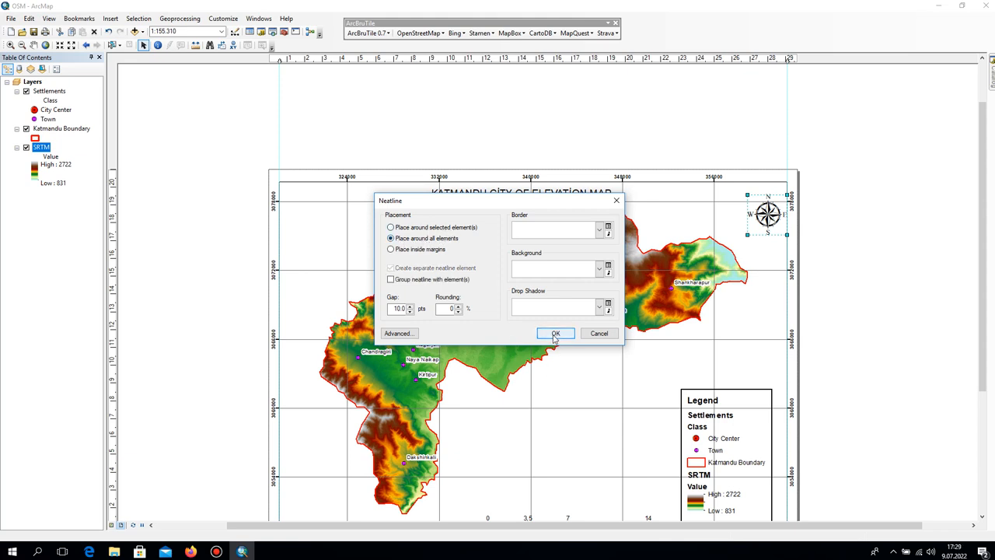
{"action": "left_click", "coordinate": [555, 333]}
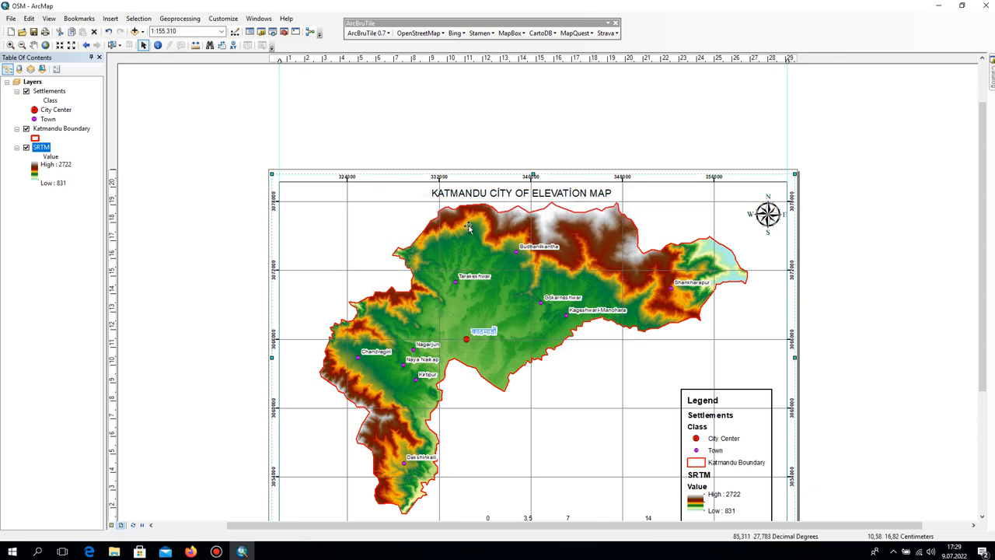
Lower the data frame's upper edge a little more to widen the margin for the grid labels.
{"action": "scroll", "coordinate": [549, 212], "scroll_direction": "up", "scroll_amount": 1}
{"action": "scroll", "coordinate": [549, 212], "scroll_direction": "up", "scroll_amount": 1}
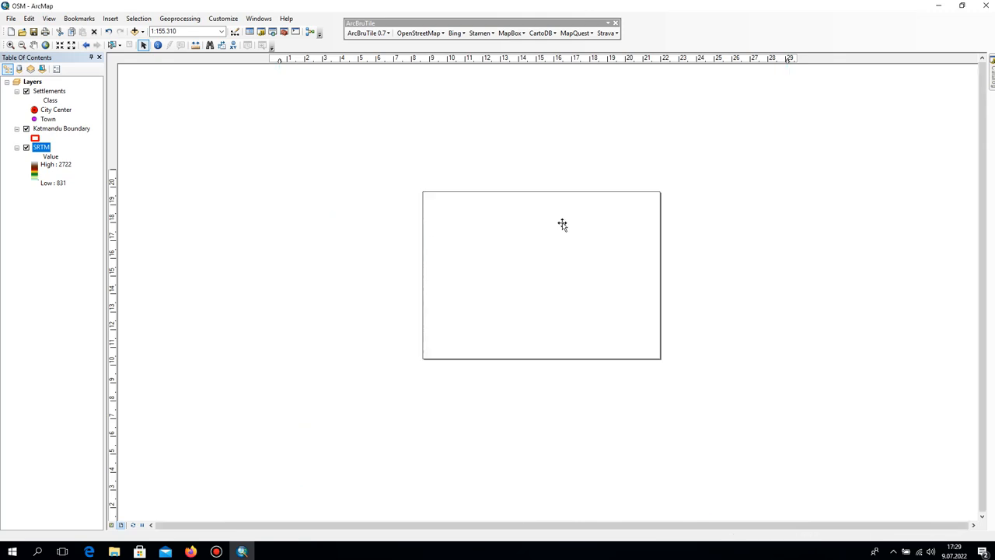
{"action": "left_click", "coordinate": [723, 178]}
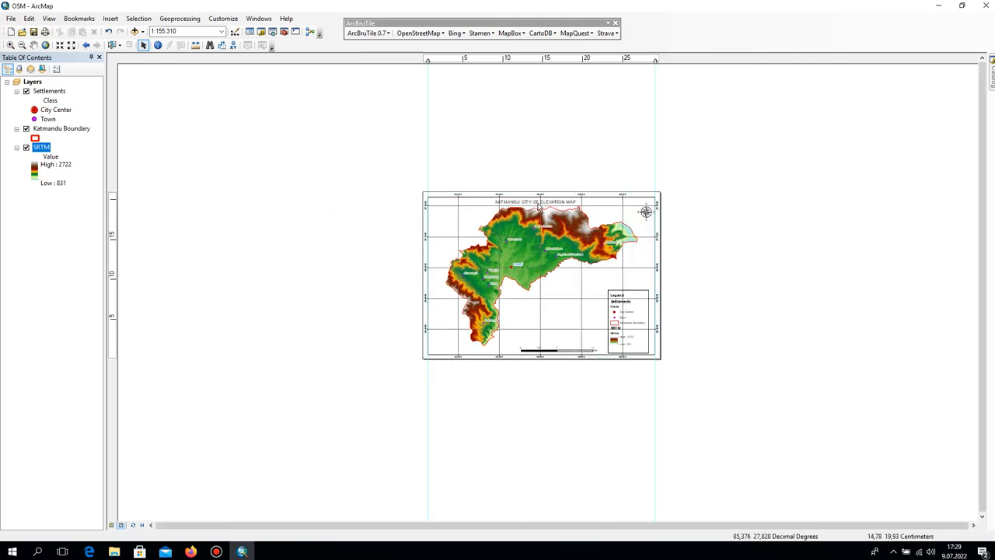
{"action": "scroll", "coordinate": [540, 202], "scroll_direction": "down", "scroll_amount": 4}
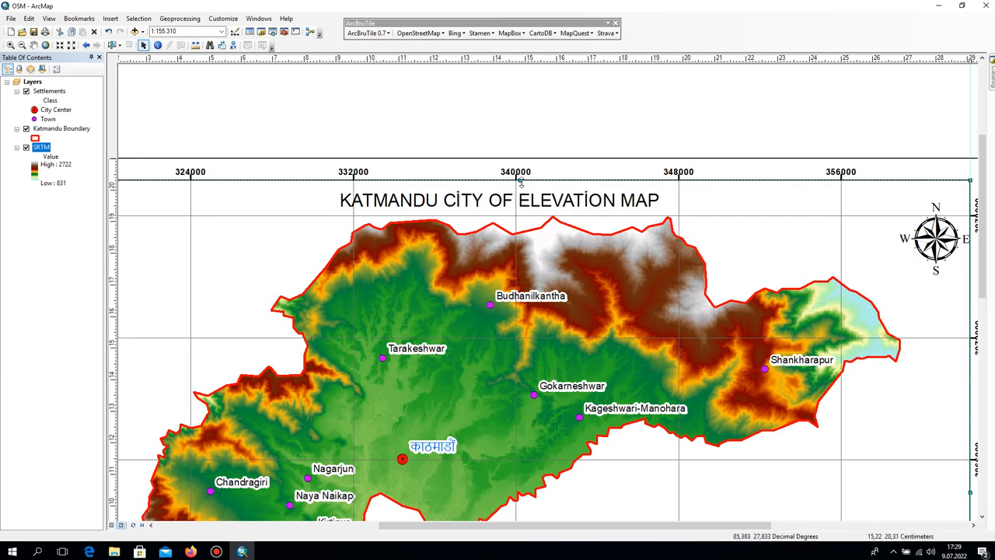
{"action": "left_click_drag", "start_coordinate": [519, 180], "coordinate": [523, 185]}
{"action": "left_click", "coordinate": [534, 163]}
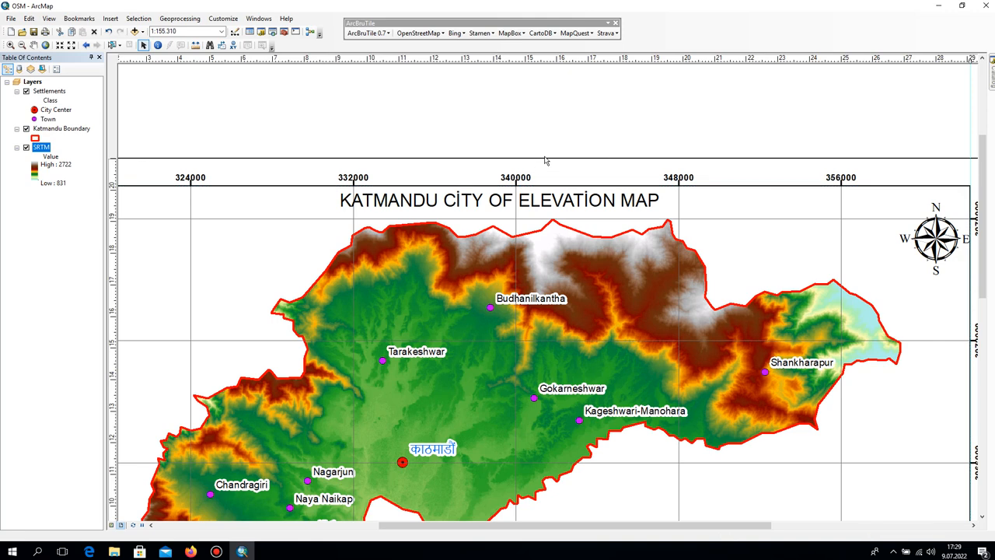
Insert another neatline around all elements, this time with a black line border and a 10.0 pt gap.
{"action": "scroll", "coordinate": [569, 192], "scroll_direction": "up", "scroll_amount": 4}
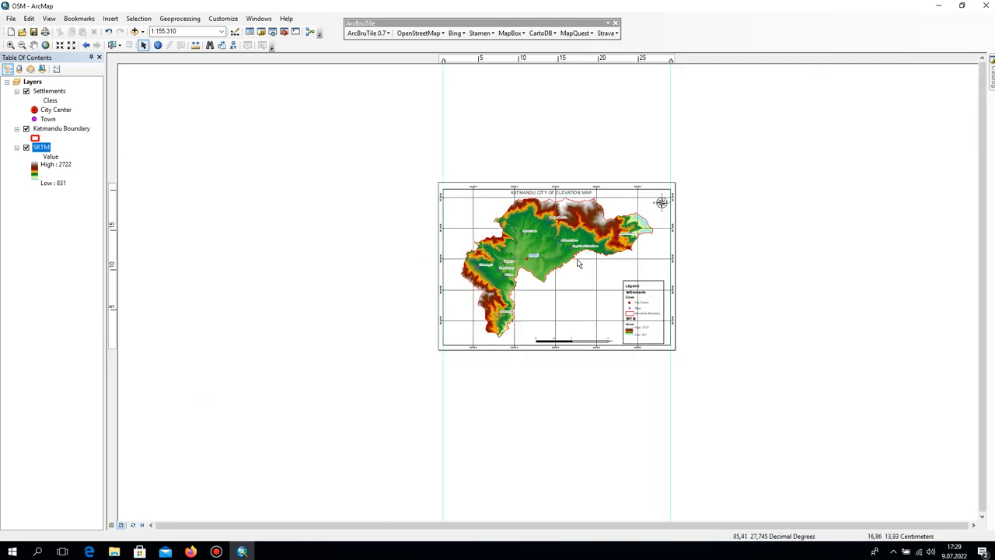
{"action": "scroll", "coordinate": [582, 273], "scroll_direction": "up", "scroll_amount": 2}
{"action": "scroll", "coordinate": [556, 237], "scroll_direction": "down", "scroll_amount": 2}
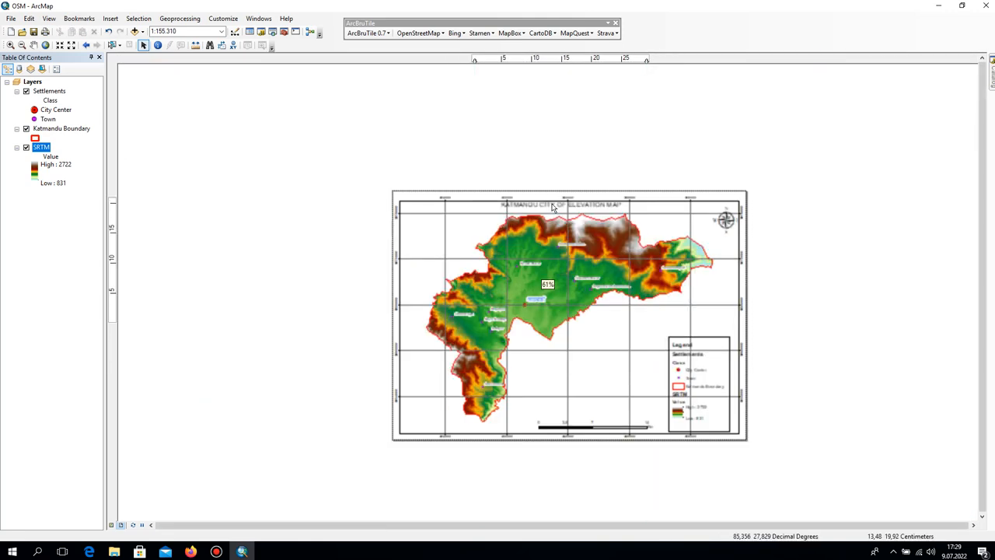
{"action": "scroll", "coordinate": [556, 237], "scroll_direction": "up", "scroll_amount": 2}
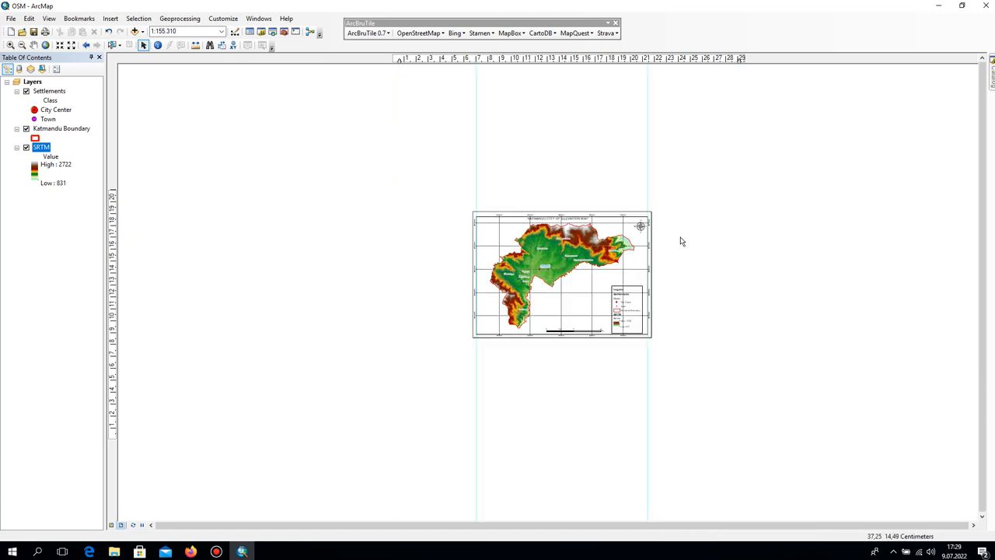
{"action": "left_click", "coordinate": [111, 18]}
{"action": "left_click", "coordinate": [130, 78]}
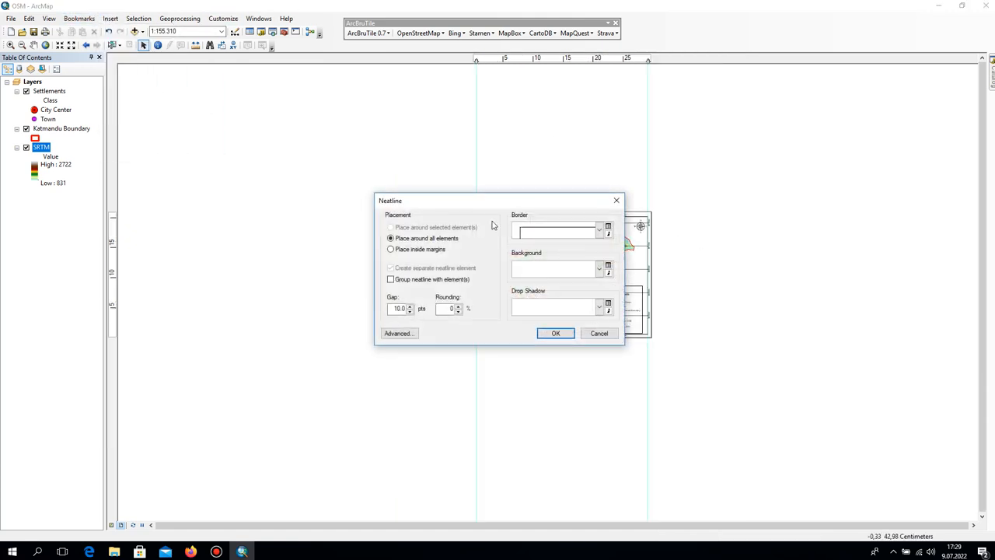
{"action": "left_click", "coordinate": [559, 332]}
Pull the oversized neatline's upper and left edges inward to match the page border.
{"action": "scroll", "coordinate": [559, 238], "scroll_direction": "down", "scroll_amount": 2}
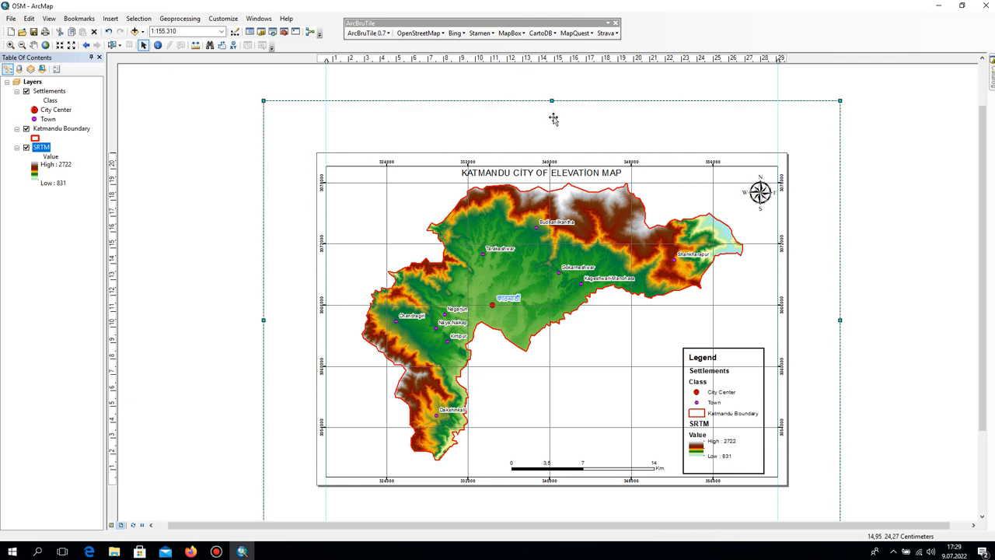
{"action": "left_click_drag", "start_coordinate": [554, 119], "coordinate": [562, 157]}
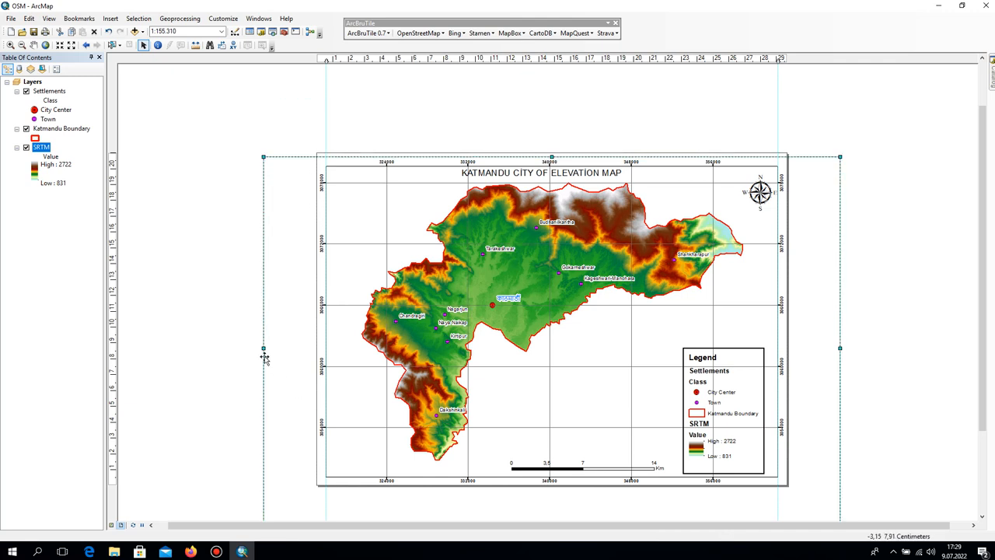
{"action": "left_click_drag", "start_coordinate": [262, 347], "coordinate": [317, 347]}
{"action": "scroll", "coordinate": [333, 395], "scroll_direction": "up", "scroll_amount": 4}
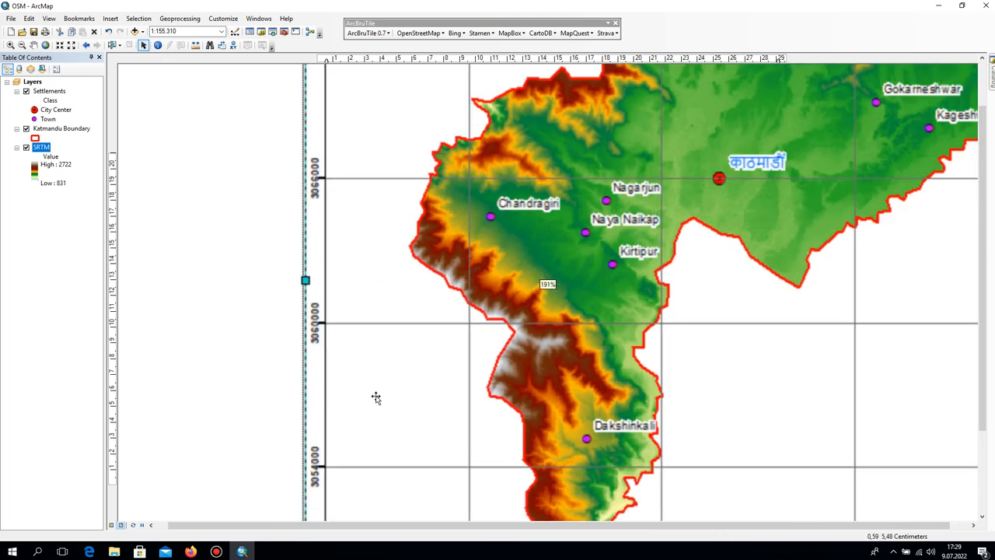
{"action": "left_click_drag", "start_coordinate": [628, 375], "coordinate": [461, 67]}
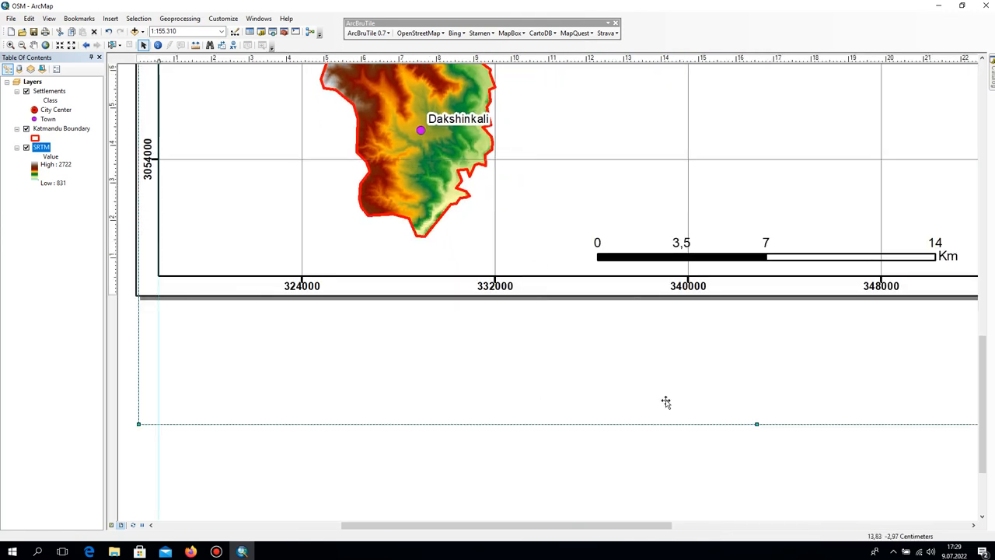
Raise the data frame's lower edge slightly and bring the neatline's lower edge up inside the page.
{"action": "left_click", "coordinate": [700, 276]}
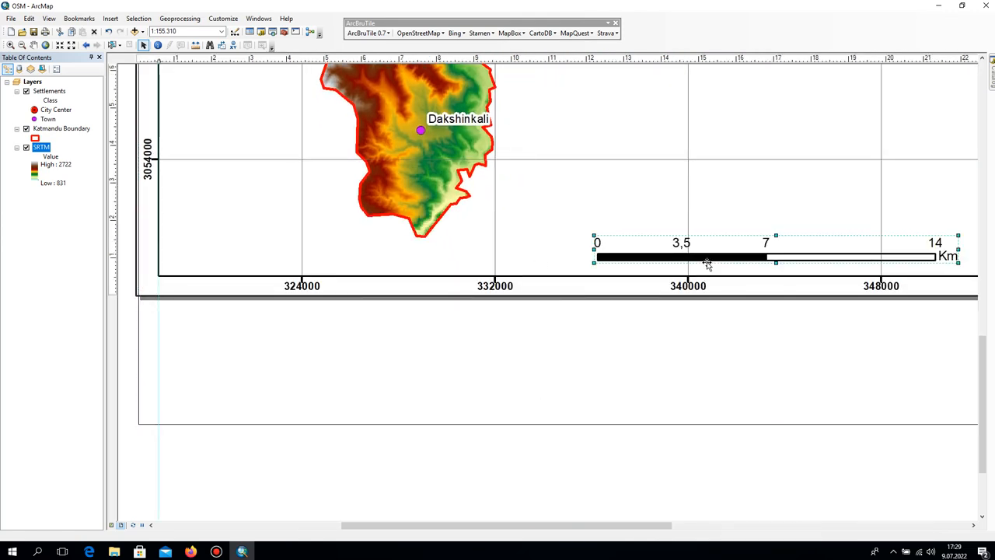
{"action": "left_click_drag", "start_coordinate": [693, 276], "coordinate": [696, 272]}
{"action": "left_click", "coordinate": [717, 400]}
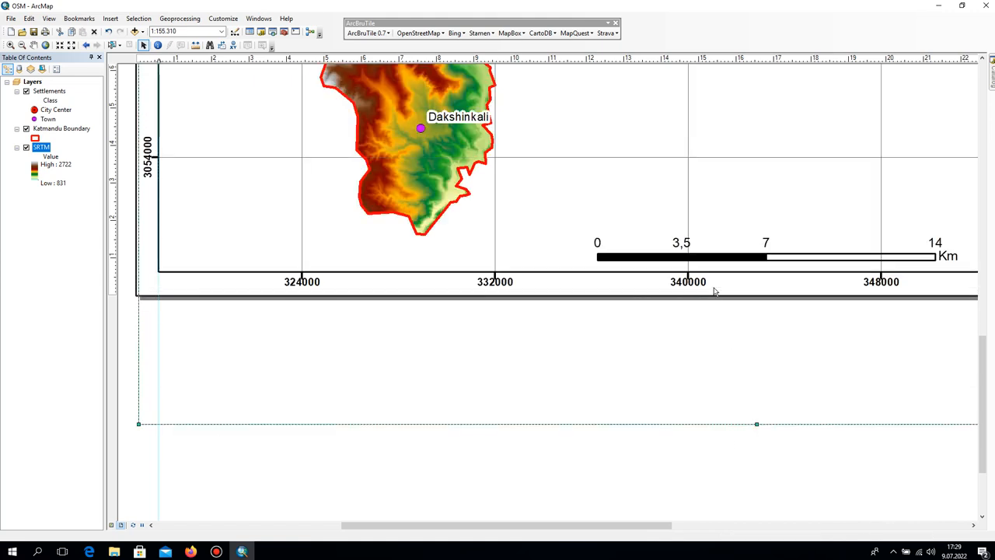
{"action": "left_click_drag", "start_coordinate": [715, 291], "coordinate": [716, 288]}
Pull the neatline's right edge in to the page border, then move its lower-right corner inward to the vertical guide.
{"action": "left_click_drag", "start_coordinate": [736, 319], "coordinate": [338, 535]}
{"action": "scroll", "coordinate": [762, 267], "scroll_direction": "down", "scroll_amount": 3}
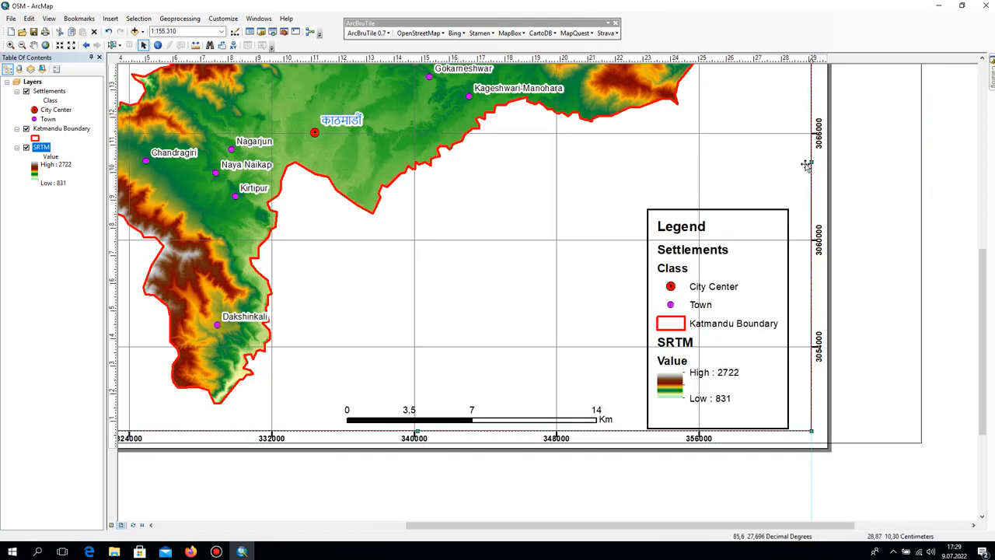
{"action": "left_click_drag", "start_coordinate": [810, 164], "coordinate": [919, 158]}
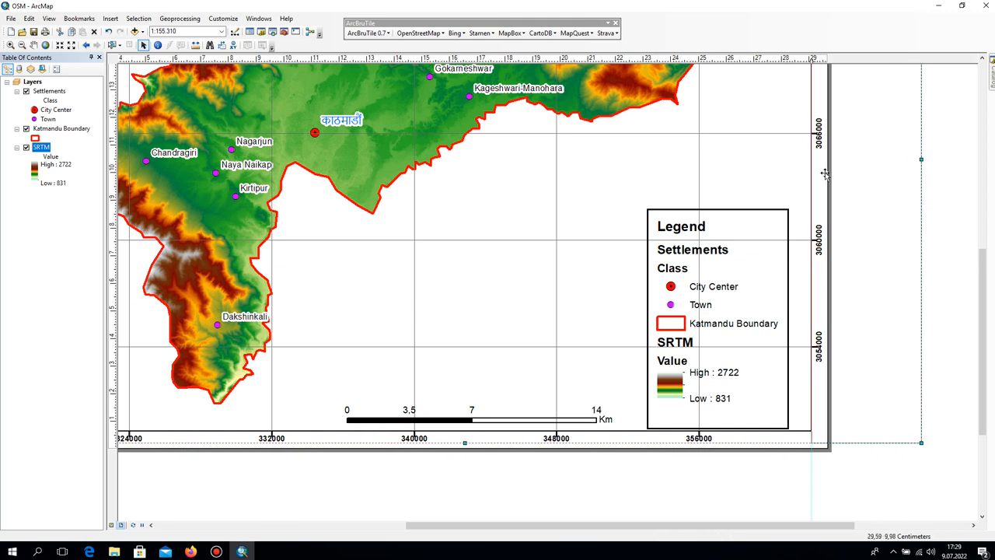
{"action": "left_click_drag", "start_coordinate": [824, 173], "coordinate": [826, 173]}
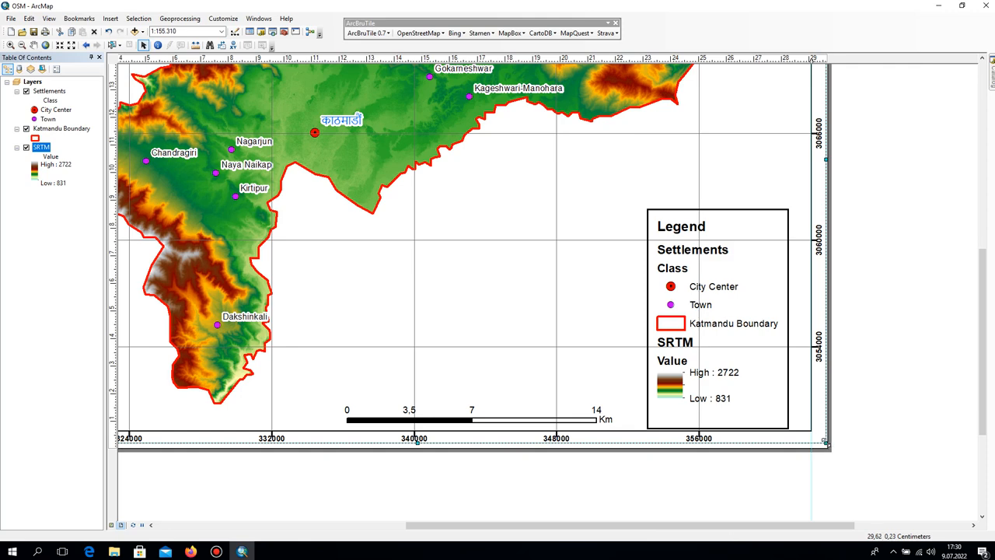
{"action": "left_click_drag", "start_coordinate": [826, 443], "coordinate": [822, 439]}
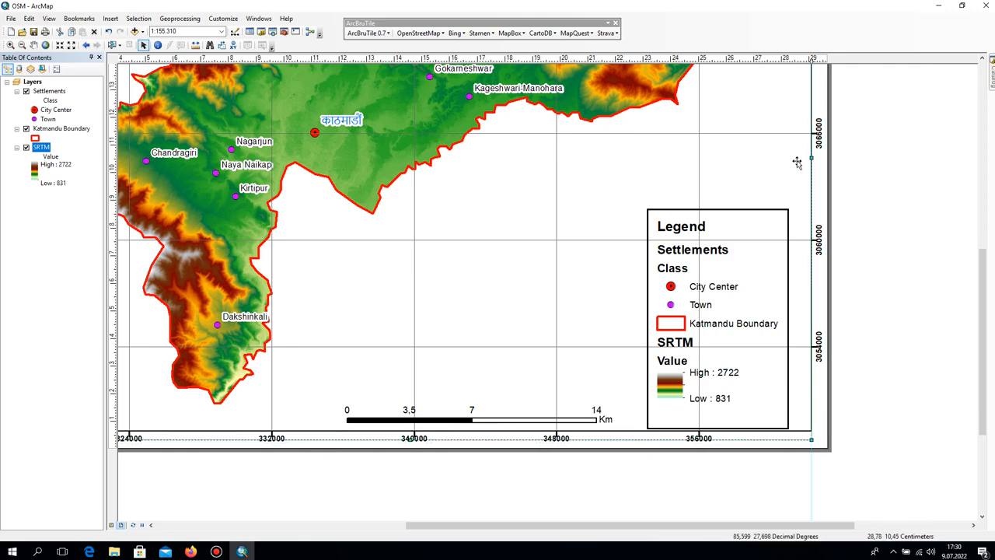
{"action": "left_click_drag", "start_coordinate": [797, 164], "coordinate": [839, 516]}
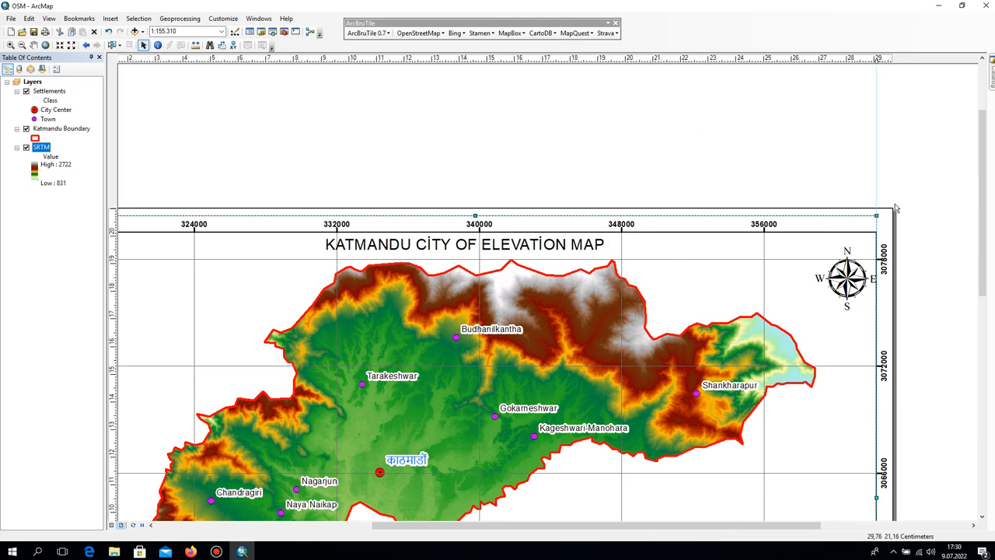
Clear both vertical guides at the left and right edges of the data frame.
{"action": "left_click", "coordinate": [896, 207]}
{"action": "left_click_drag", "start_coordinate": [294, 270], "coordinate": [596, 207]}
{"action": "scroll", "coordinate": [489, 206], "scroll_direction": "up", "scroll_amount": 2}
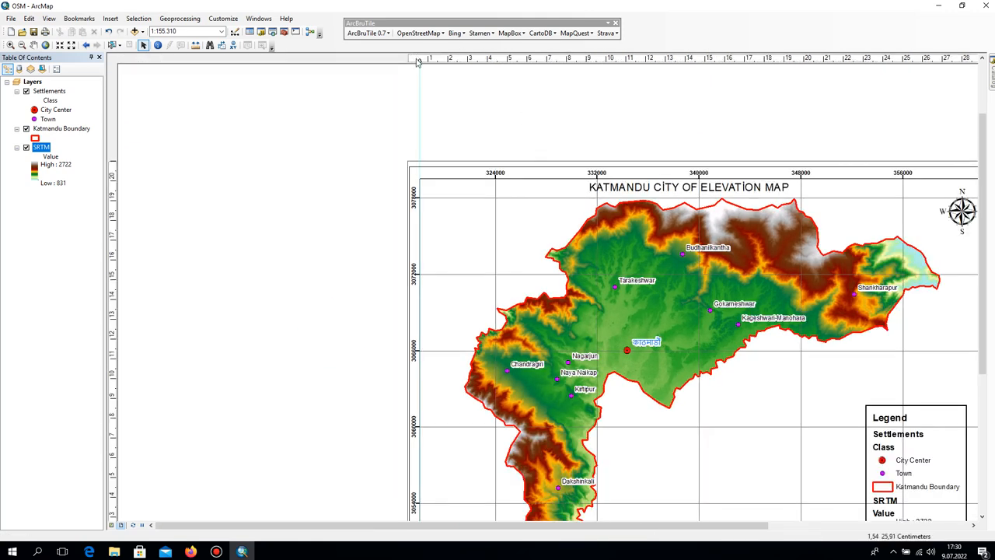
{"action": "right_click", "coordinate": [420, 59]}
{"action": "left_click", "coordinate": [483, 94]}
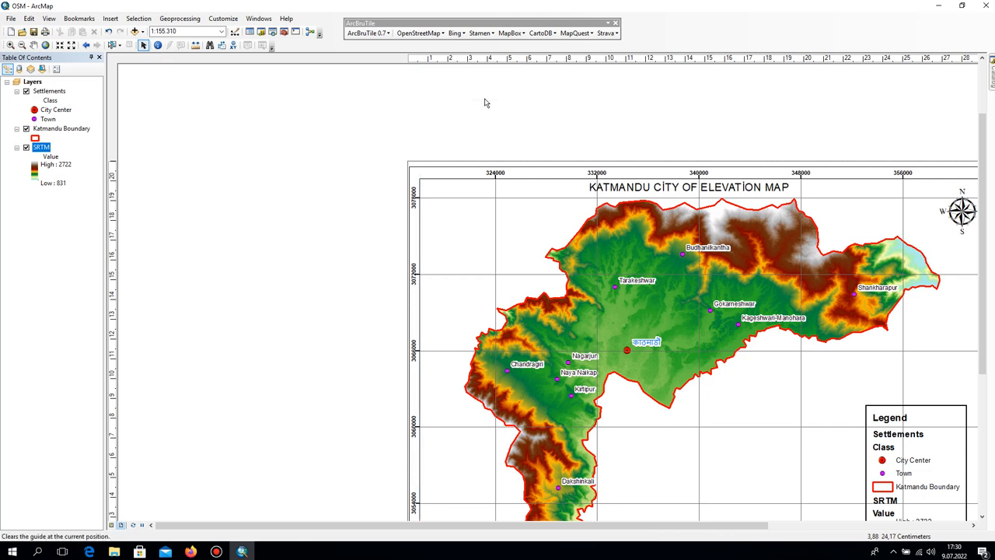
{"action": "left_click_drag", "start_coordinate": [876, 85], "coordinate": [442, 169]}
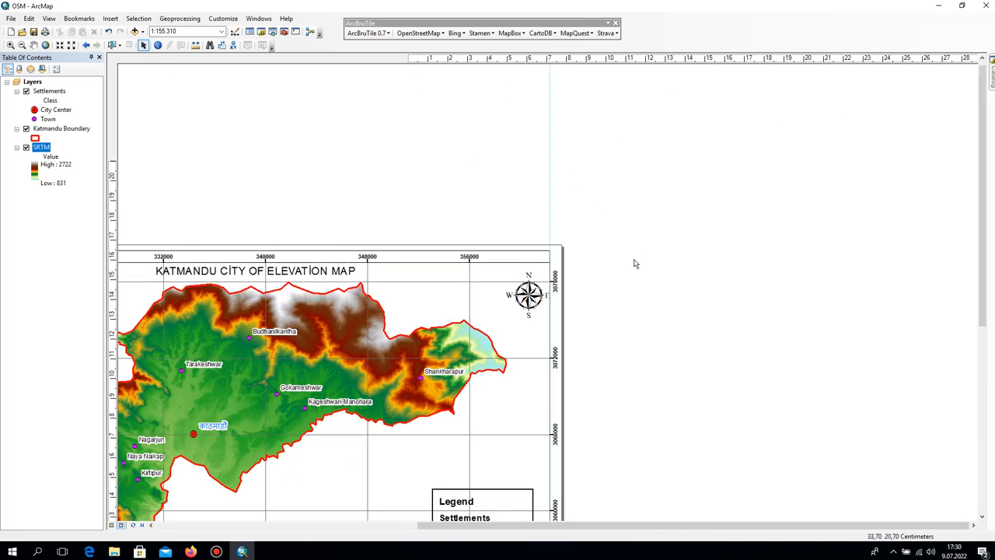
{"action": "right_click", "coordinate": [551, 60]}
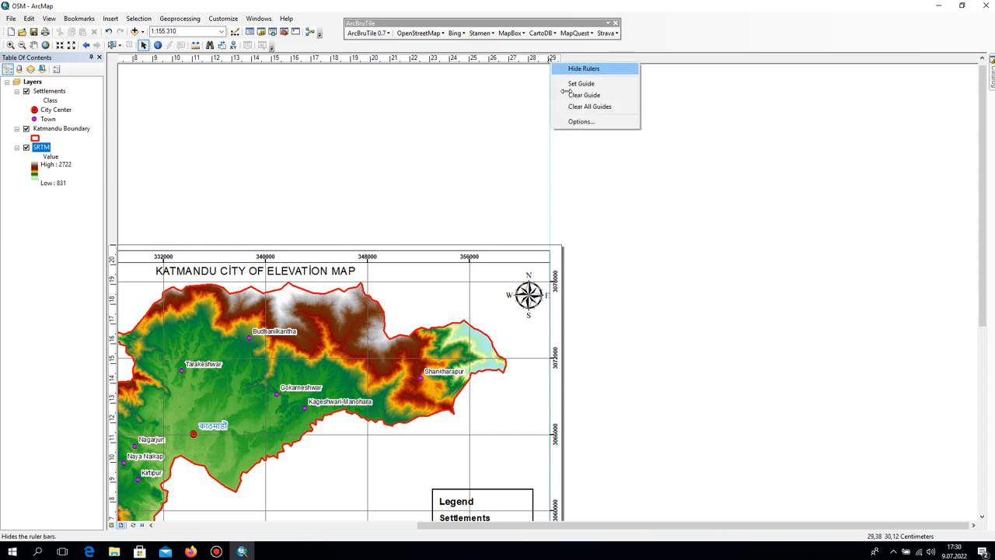
{"action": "left_click", "coordinate": [587, 98]}
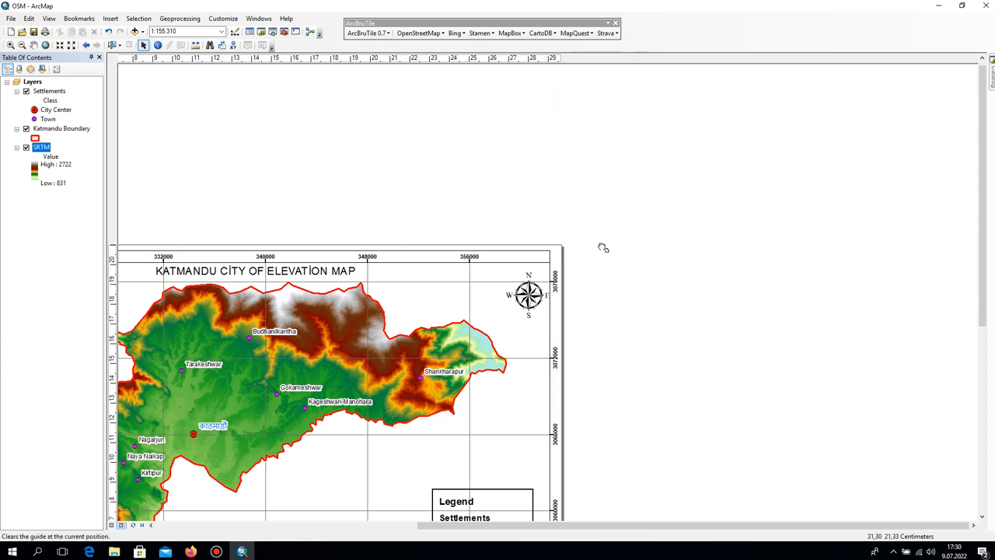
Pull the data frame's upper-right corner inward from the neatline and shift the north arrow left within the frame.
{"action": "left_click_drag", "start_coordinate": [588, 325], "coordinate": [494, 255]}
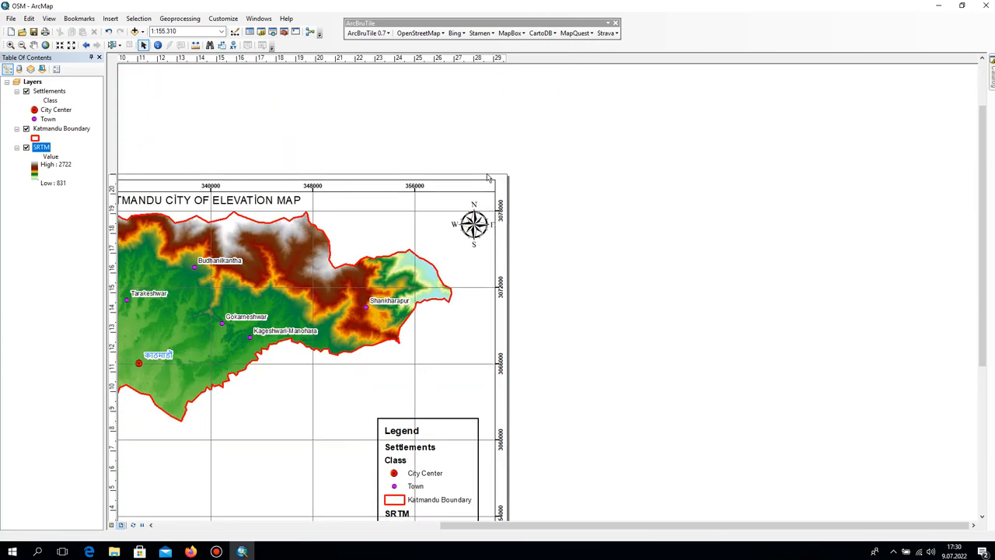
{"action": "left_click", "coordinate": [486, 197]}
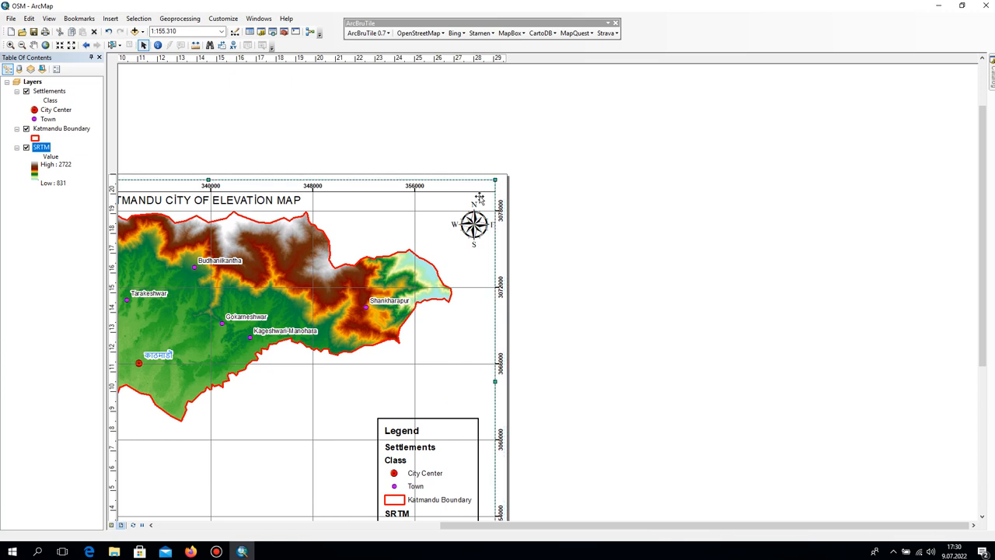
{"action": "left_click", "coordinate": [337, 200]}
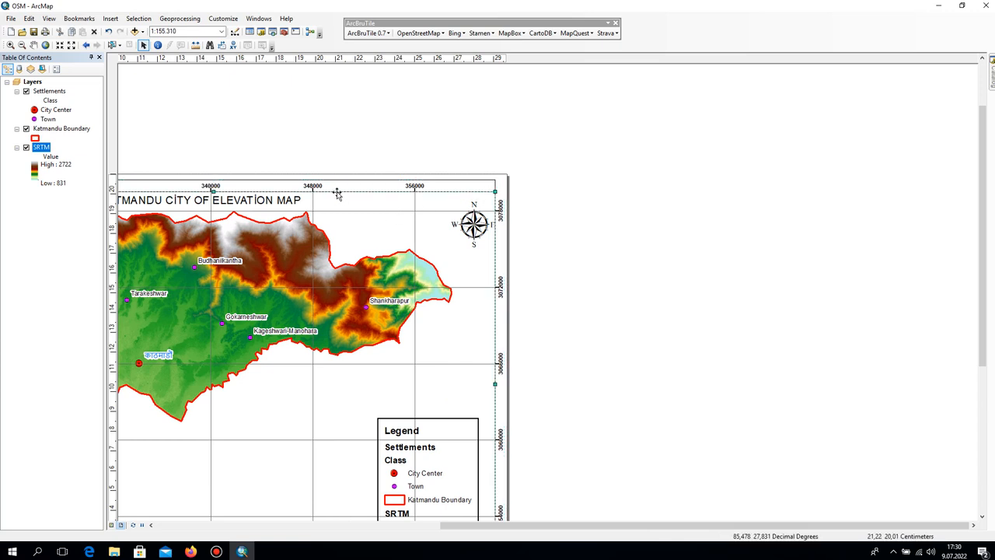
{"action": "left_click", "coordinate": [478, 184]}
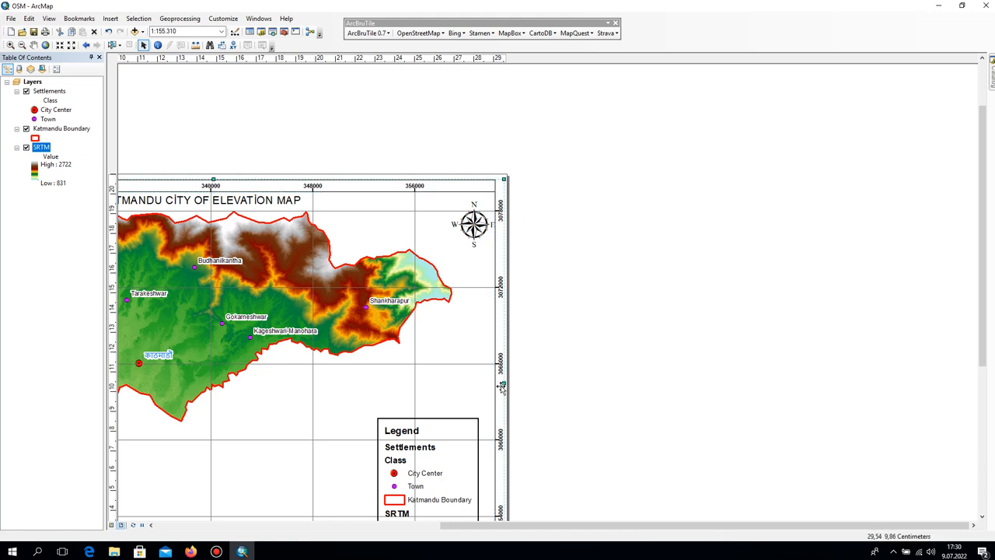
{"action": "left_click", "coordinate": [548, 191]}
{"action": "left_click", "coordinate": [454, 197]}
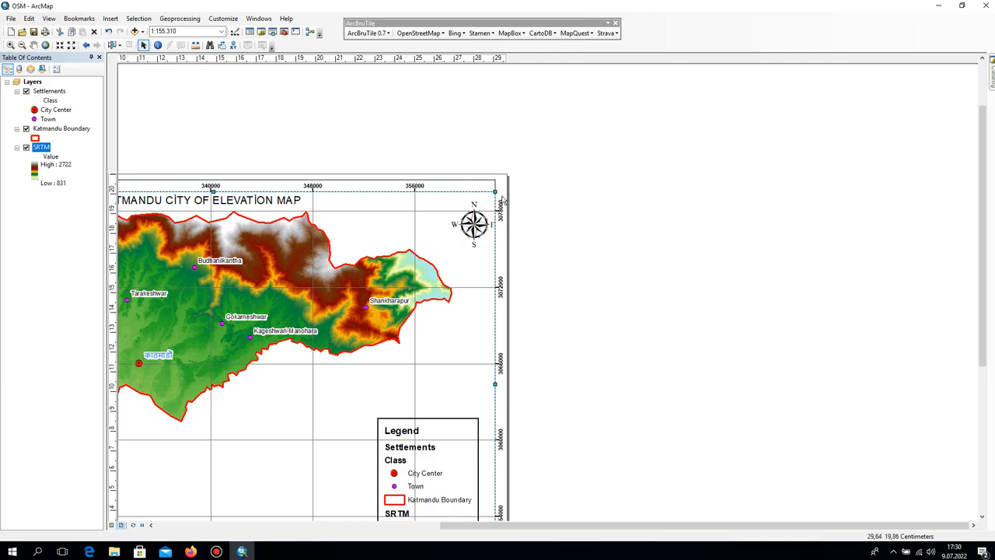
{"action": "left_click_drag", "start_coordinate": [494, 190], "coordinate": [489, 193]}
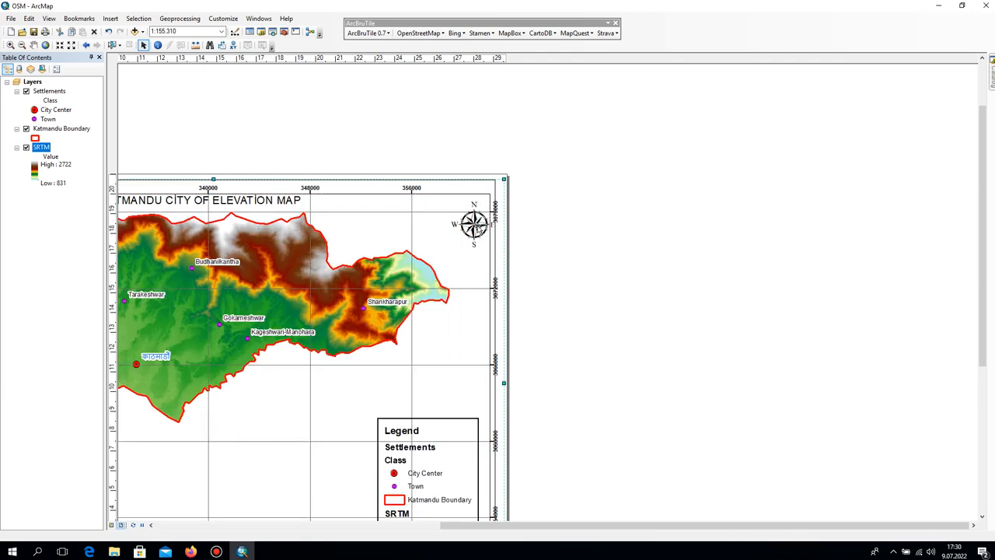
{"action": "left_click_drag", "start_coordinate": [469, 220], "coordinate": [435, 225]}
{"action": "left_click_drag", "start_coordinate": [488, 193], "coordinate": [483, 192]}
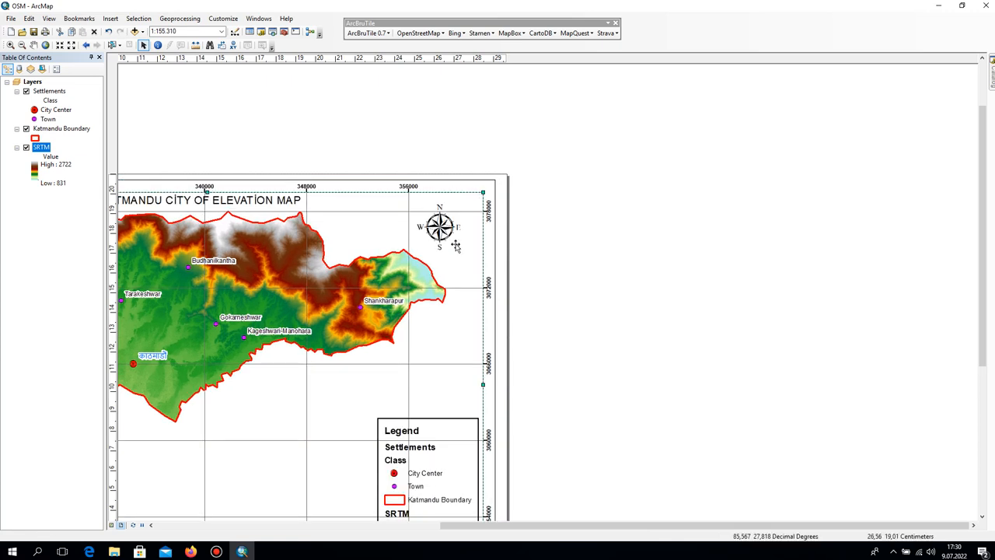
Nudge the map title slightly down and pull the data frame's right edge a little further inward.
{"action": "left_click_drag", "start_coordinate": [507, 341], "coordinate": [646, 274]}
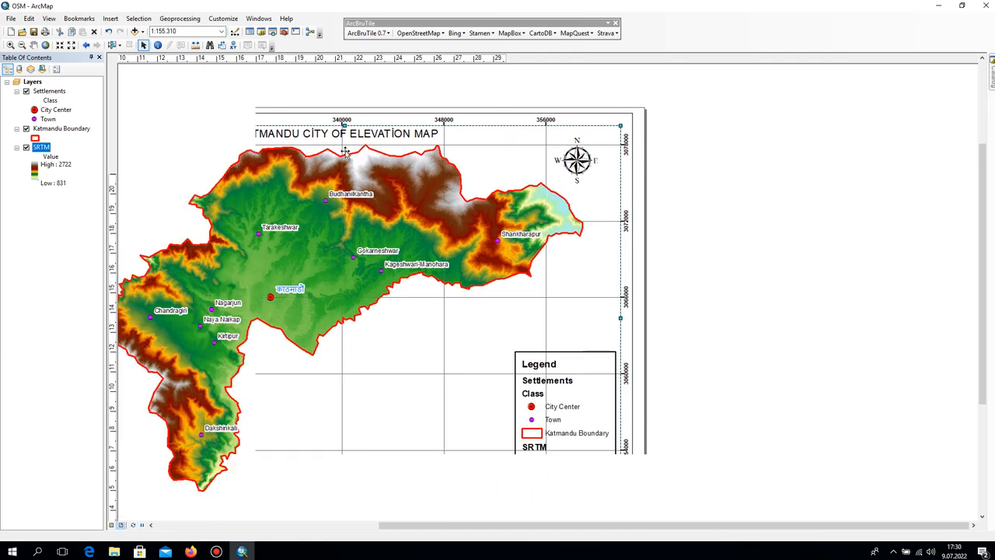
{"action": "left_click", "coordinate": [364, 134]}
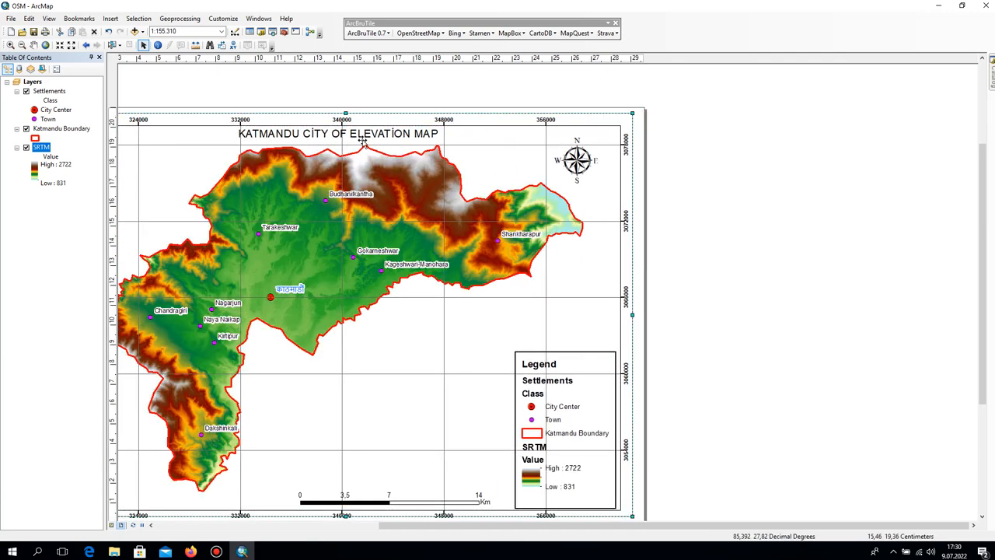
{"action": "left_click_drag", "start_coordinate": [362, 135], "coordinate": [363, 140]}
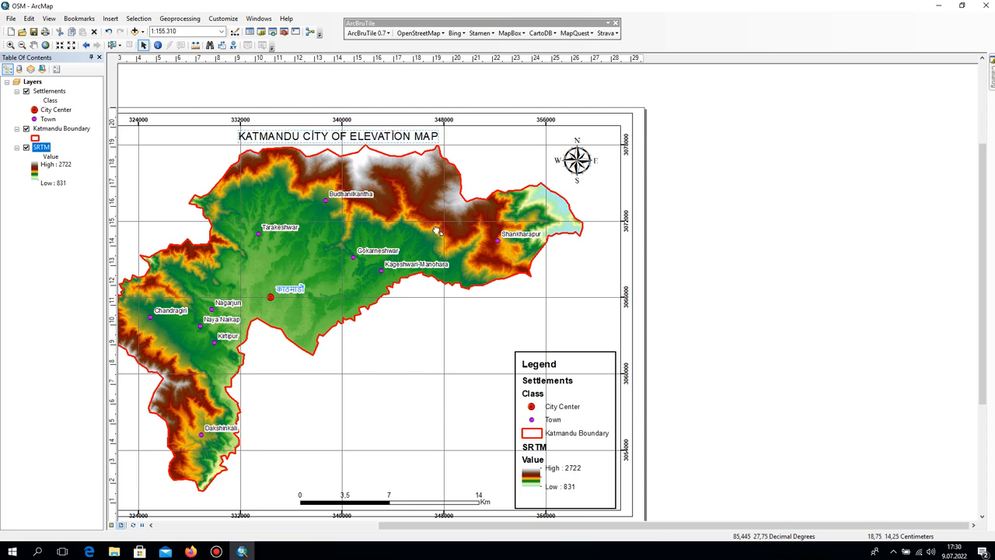
{"action": "left_click_drag", "start_coordinate": [436, 227], "coordinate": [461, 119]}
{"action": "left_click", "coordinate": [639, 332]}
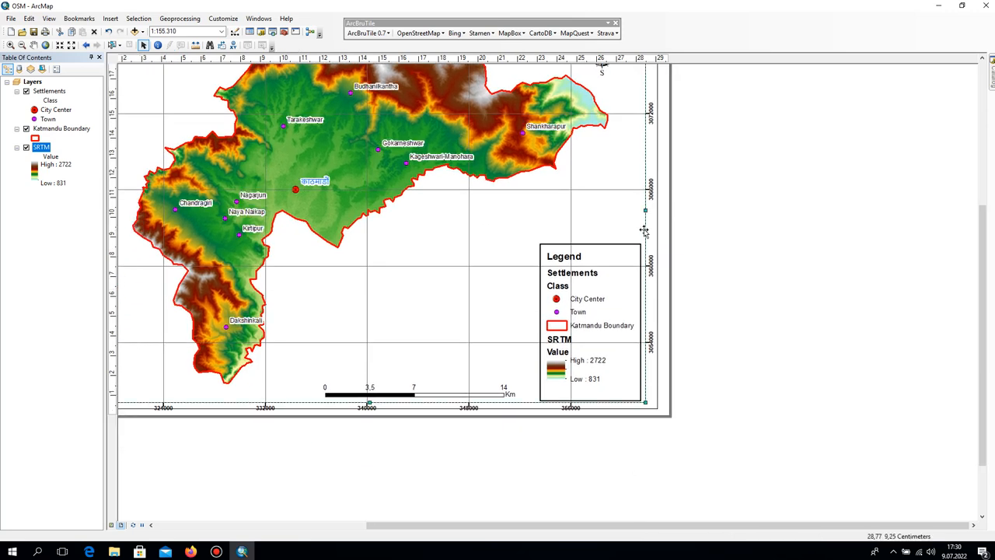
{"action": "left_click_drag", "start_coordinate": [644, 211], "coordinate": [643, 211]}
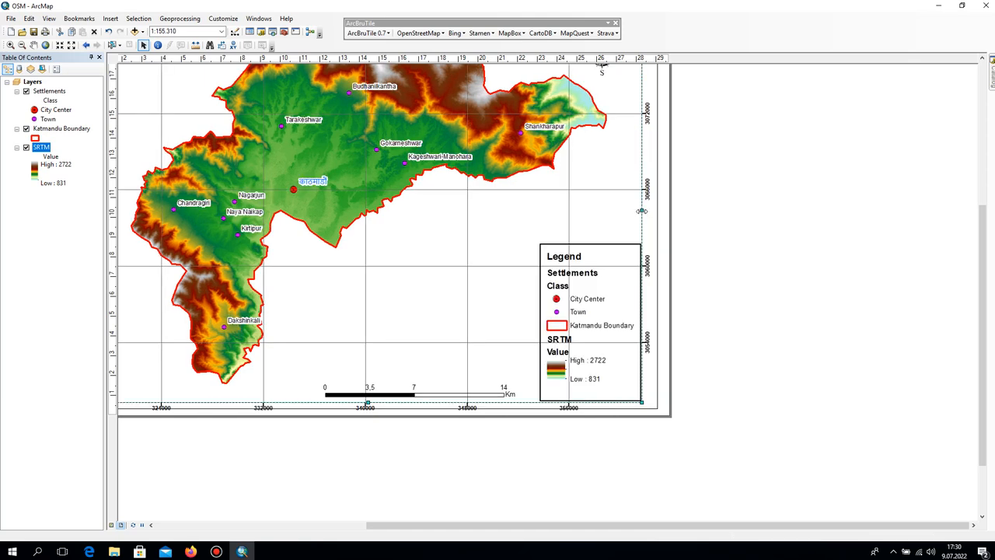
Move the legend slightly up and left and the scale bar up, away from the data frame's edges.
{"action": "left_click_drag", "start_coordinate": [374, 434], "coordinate": [453, 438]}
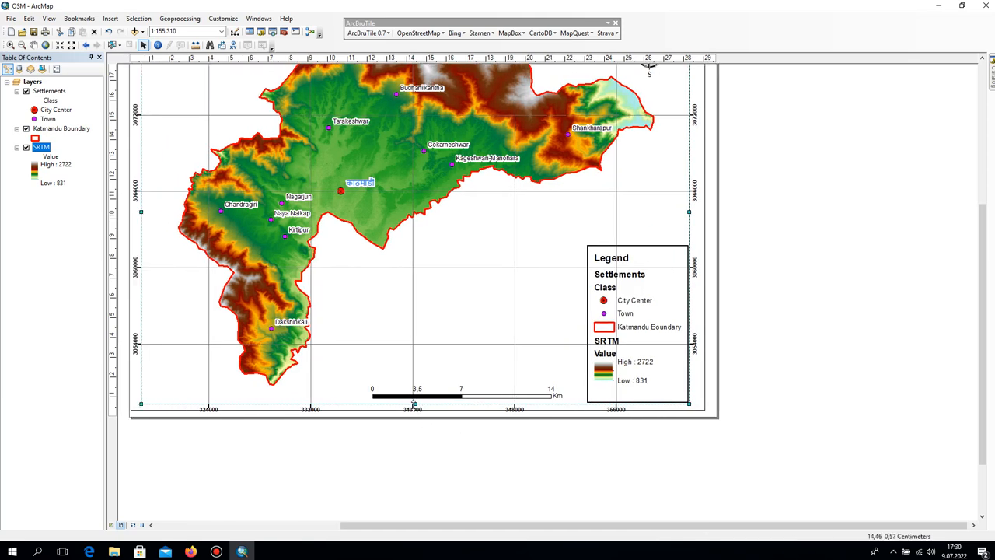
{"action": "left_click", "coordinate": [629, 285]}
{"action": "left_click_drag", "start_coordinate": [630, 285], "coordinate": [625, 266]}
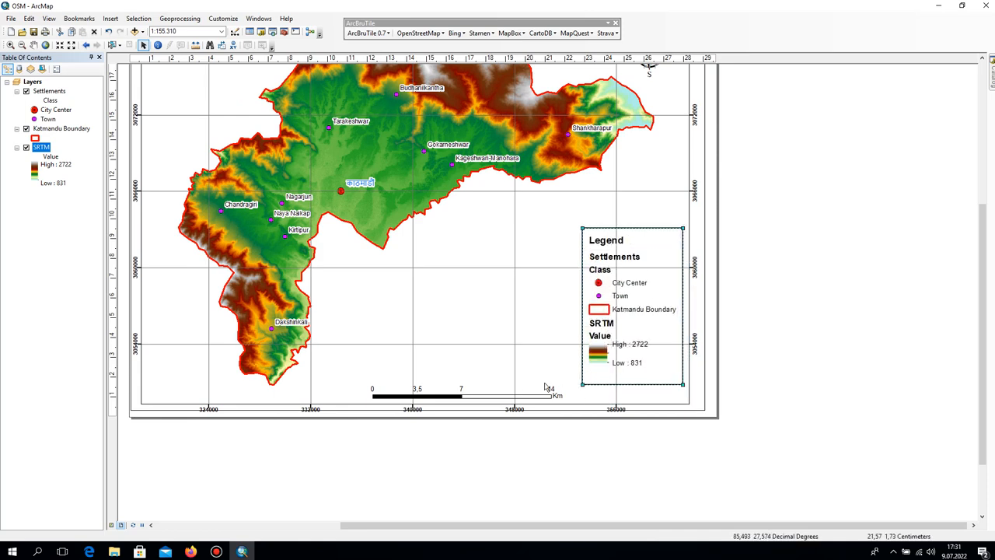
{"action": "left_click", "coordinate": [506, 395]}
{"action": "left_click_drag", "start_coordinate": [506, 395], "coordinate": [504, 355]}
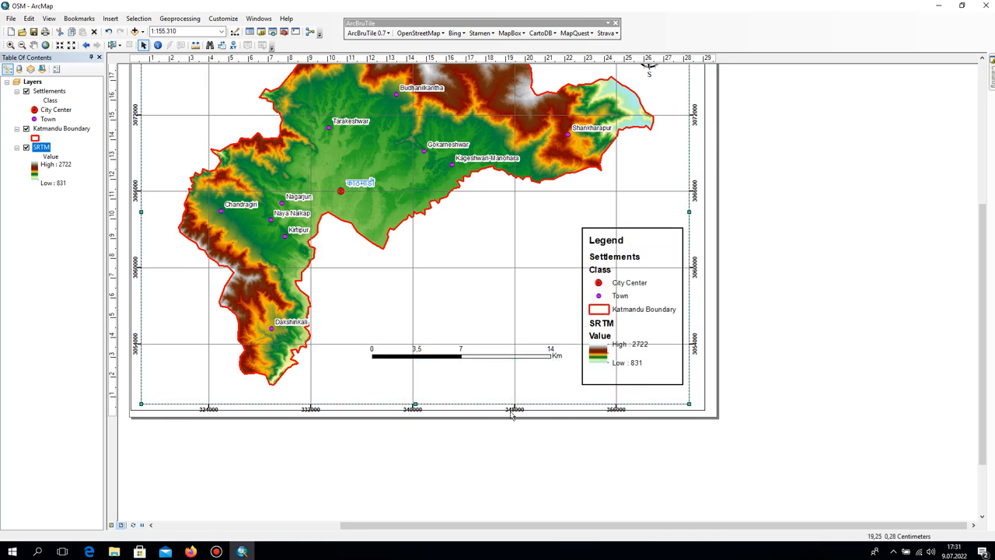
Raise the data frame's lower edge slightly to leave more room for the lower grid labels.
{"action": "left_click", "coordinate": [412, 405]}
{"action": "left_click", "coordinate": [412, 405]}
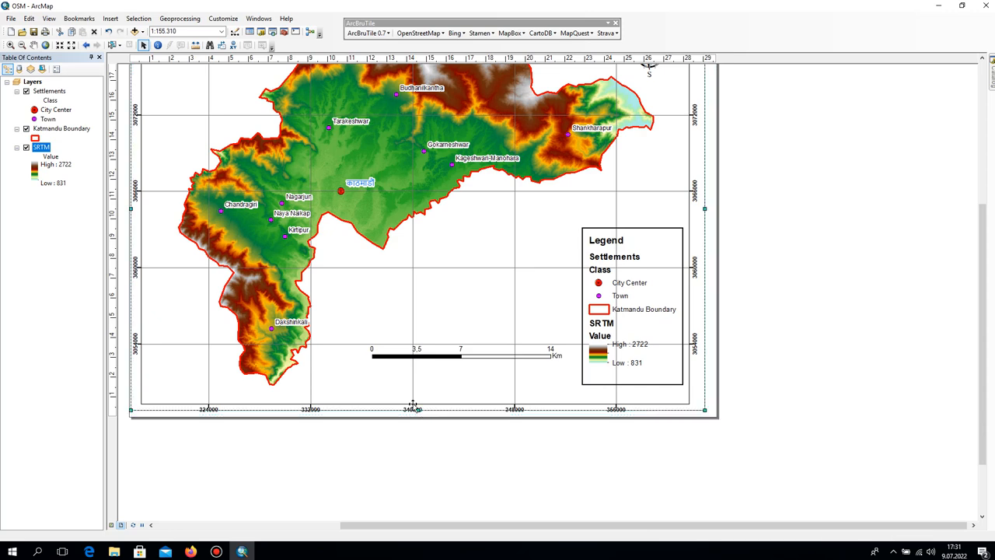
{"action": "left_click", "coordinate": [420, 403]}
{"action": "left_click_drag", "start_coordinate": [416, 403], "coordinate": [418, 401]}
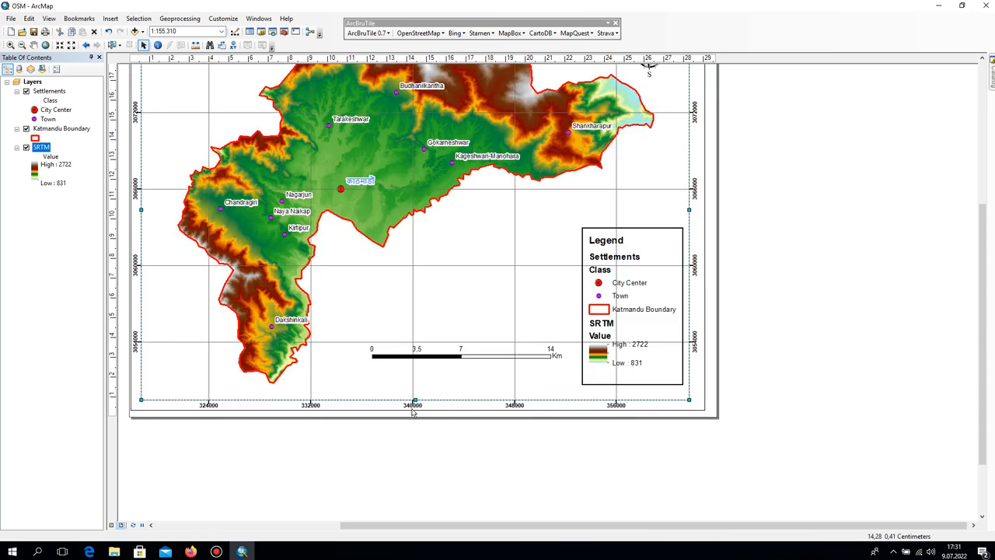
Examine the neatline, the page margins and the element spacing around the whole map layout.
{"action": "left_click", "coordinate": [420, 412]}
{"action": "left_click_drag", "start_coordinate": [340, 366], "coordinate": [406, 376]}
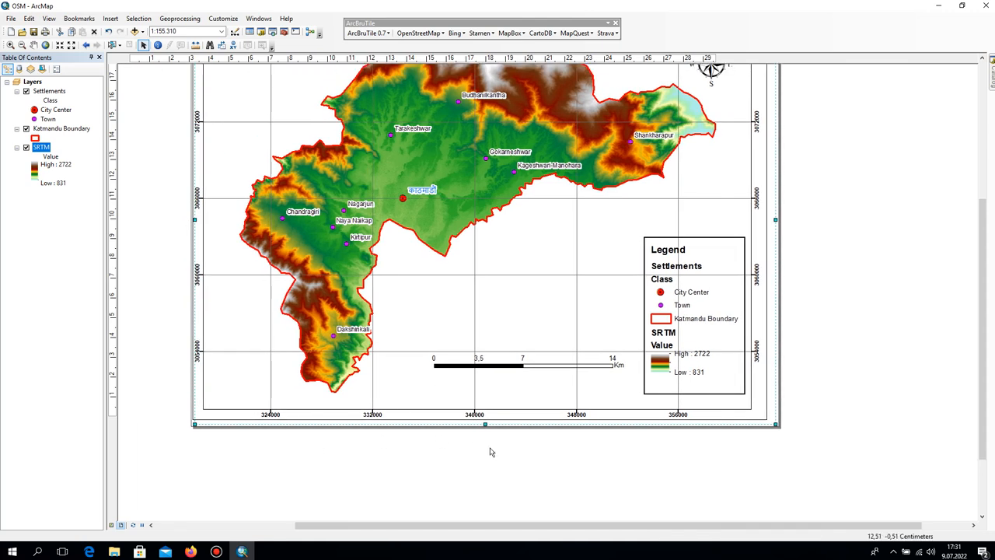
{"action": "left_click", "coordinate": [490, 419]}
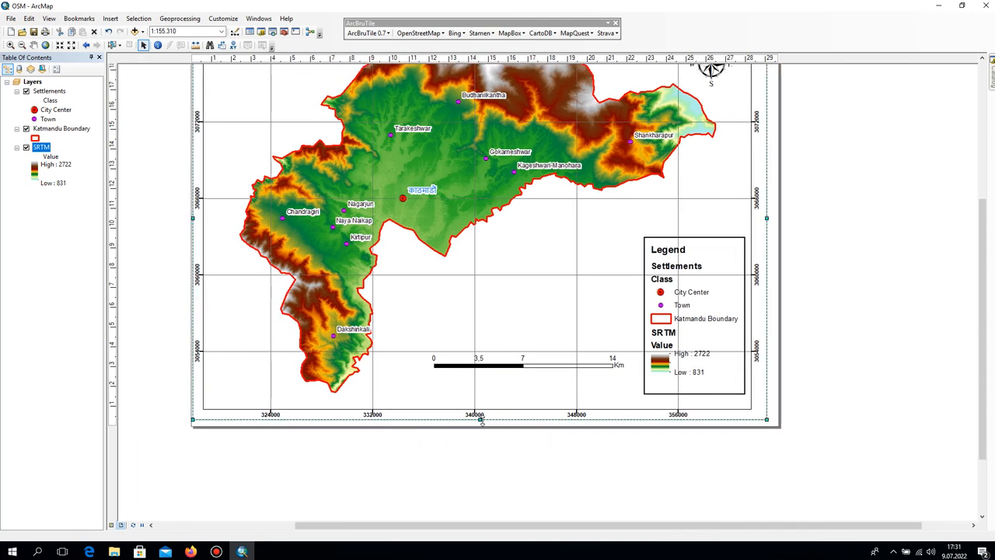
{"action": "left_click", "coordinate": [483, 432]}
{"action": "left_click", "coordinate": [483, 425]}
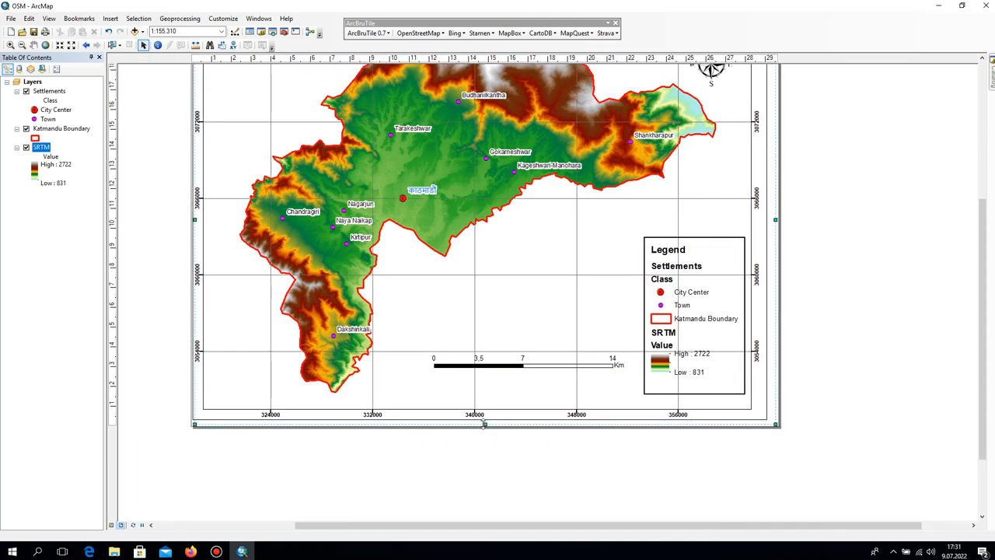
{"action": "left_click_drag", "start_coordinate": [479, 129], "coordinate": [453, 371]}
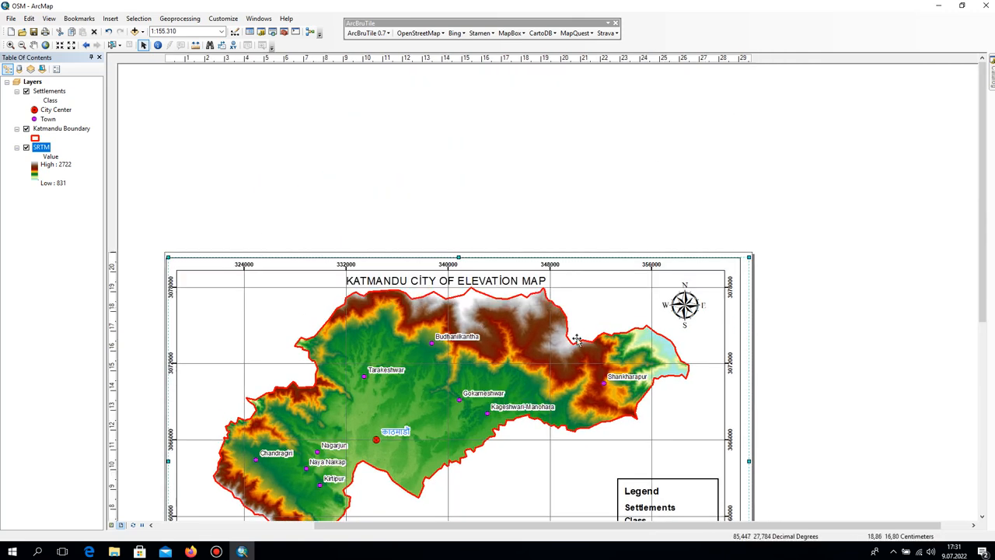
{"action": "left_click_drag", "start_coordinate": [610, 347], "coordinate": [435, 151]}
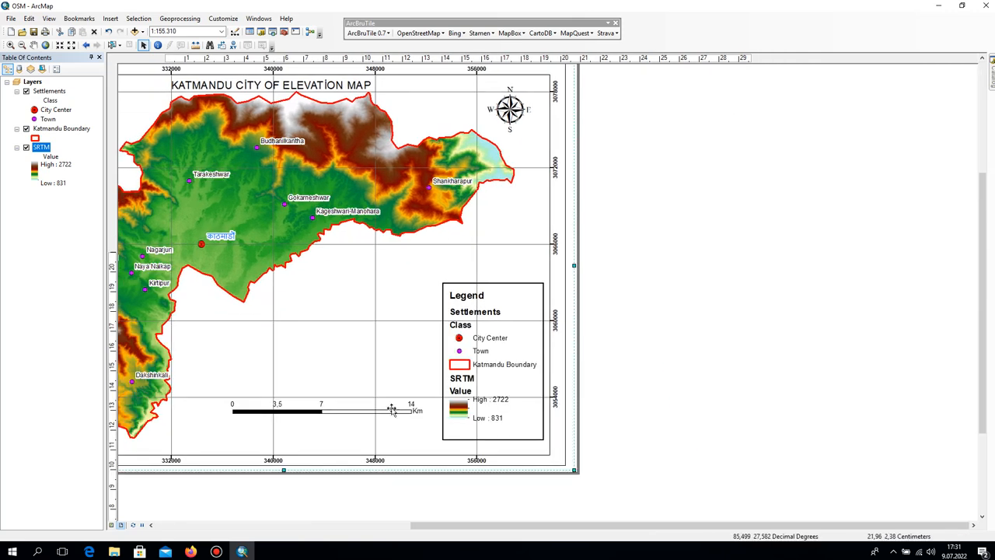
{"action": "left_click_drag", "start_coordinate": [400, 468], "coordinate": [438, 468]}
{"action": "left_click", "coordinate": [415, 475]}
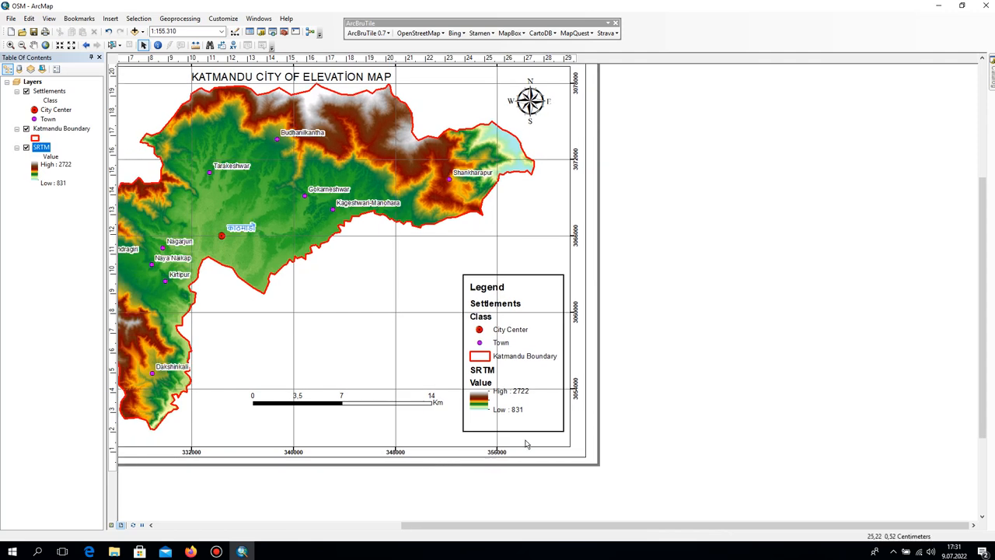
{"action": "left_click_drag", "start_coordinate": [599, 287], "coordinate": [755, 446]}
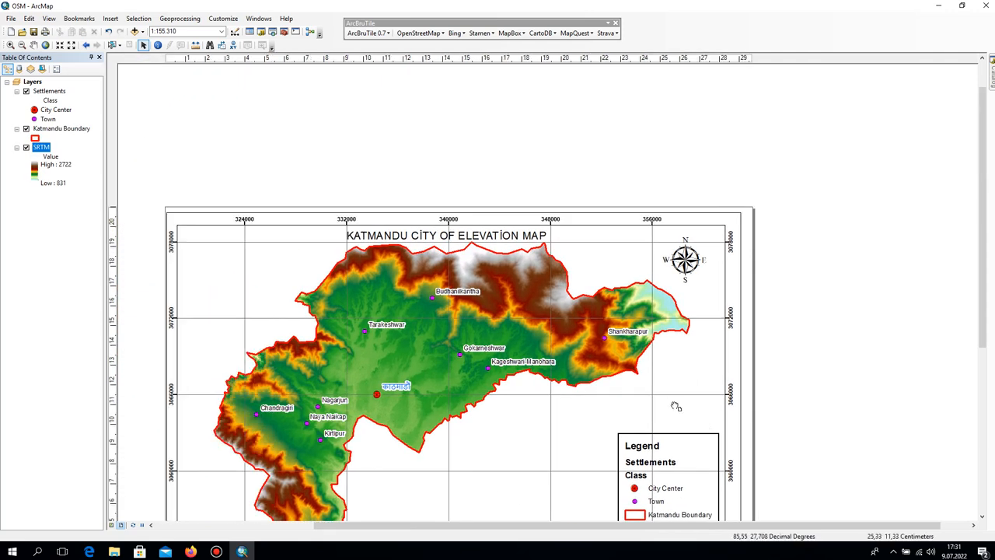
{"action": "left_click_drag", "start_coordinate": [675, 406], "coordinate": [821, 160]}
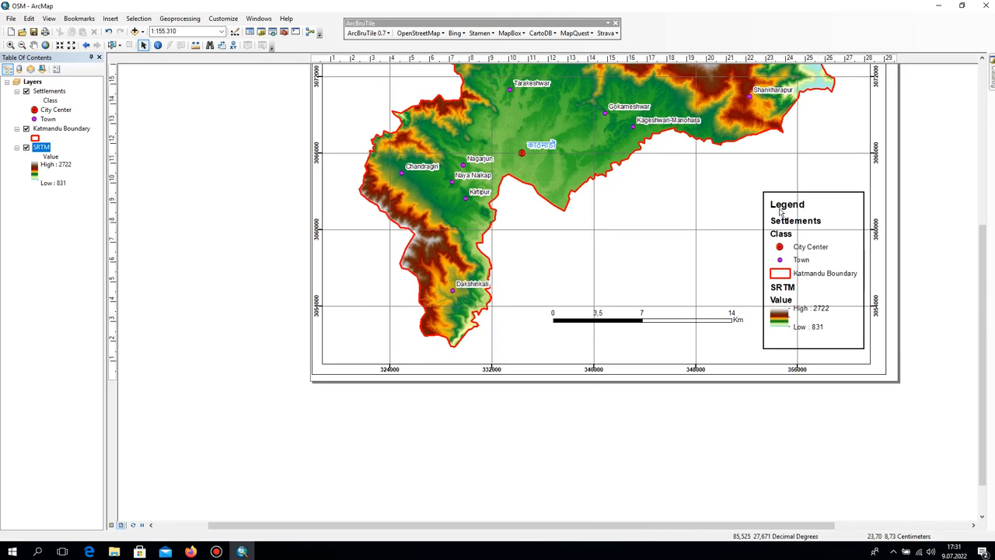
Move the legend slightly down and lower the scale bar toward the data frame's bottom edge.
{"action": "left_click_drag", "start_coordinate": [788, 270], "coordinate": [706, 298]}
{"action": "left_click", "coordinate": [763, 339]}
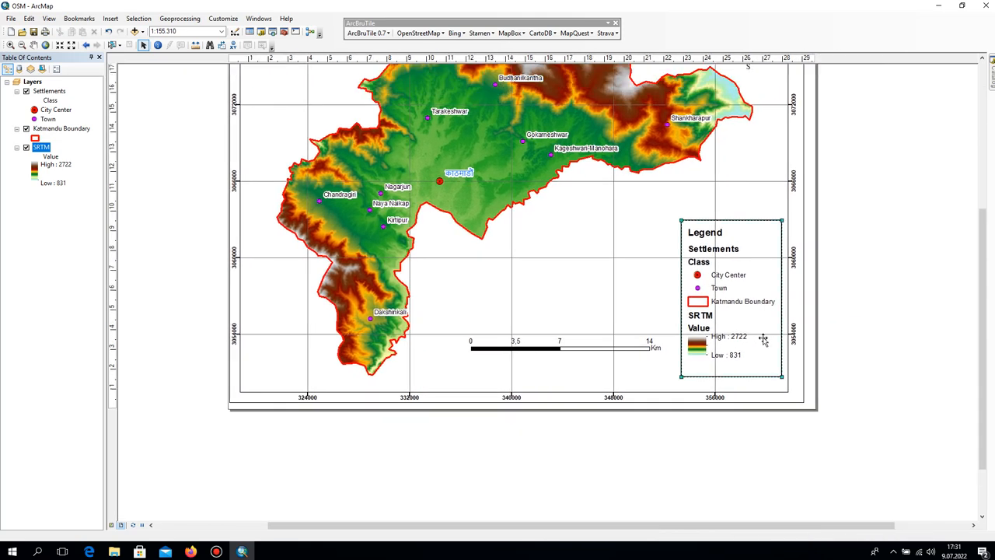
{"action": "left_click_drag", "start_coordinate": [763, 340], "coordinate": [764, 350]}
{"action": "left_click", "coordinate": [601, 352]}
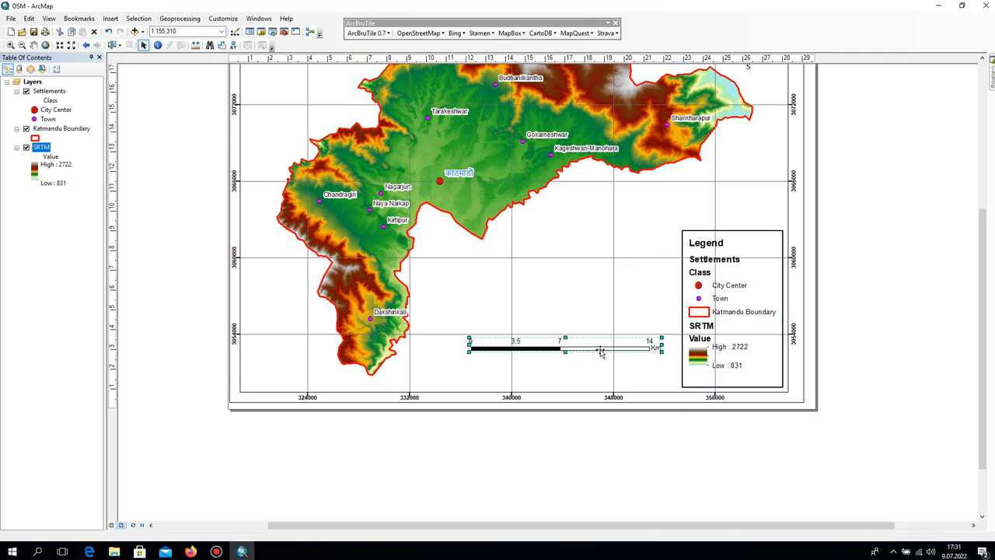
{"action": "left_click_drag", "start_coordinate": [601, 352], "coordinate": [601, 379]}
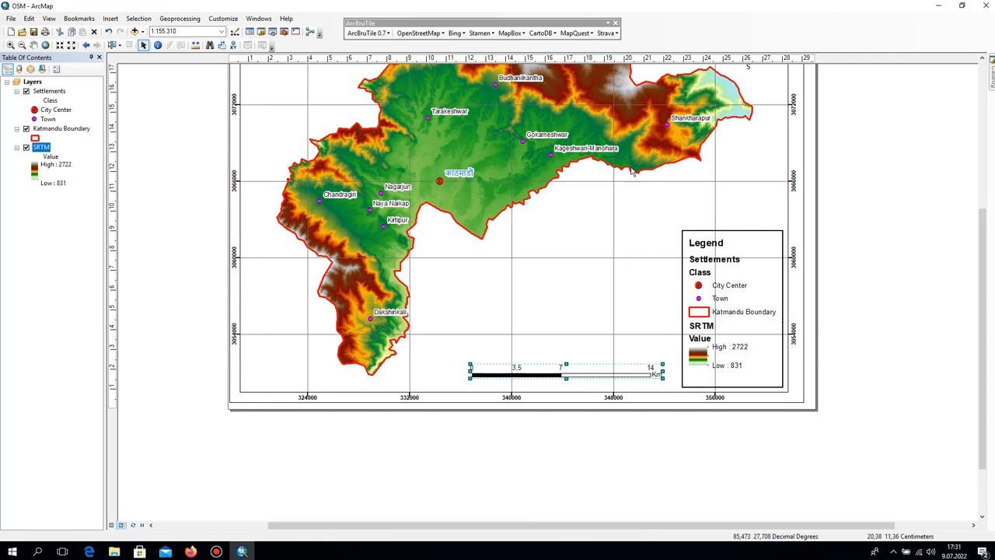
Shift the north arrow up and right toward the data frame's upper-right corner.
{"action": "left_click_drag", "start_coordinate": [631, 171], "coordinate": [618, 348]}
{"action": "left_click", "coordinate": [732, 225]}
{"action": "left_click_drag", "start_coordinate": [744, 220], "coordinate": [758, 209]}
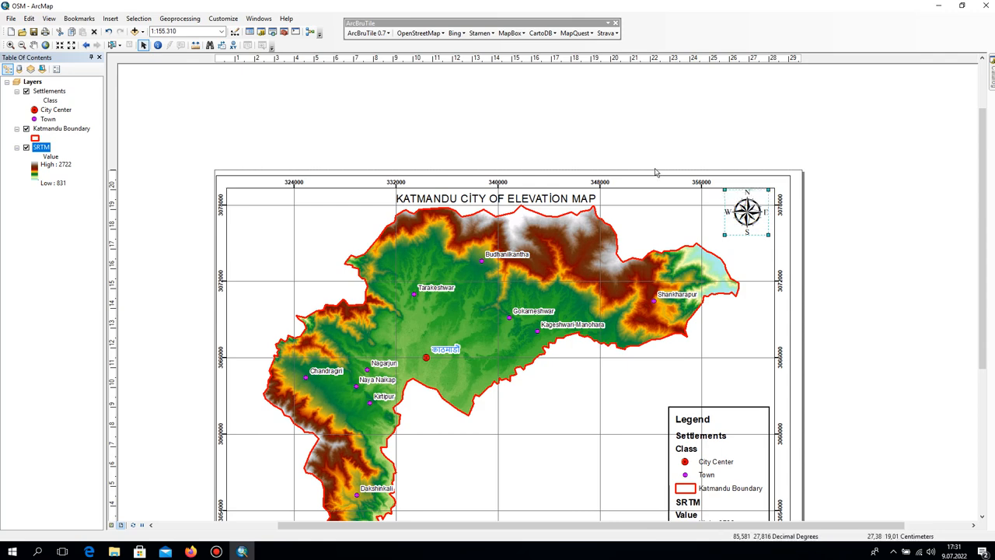
Export the map layout to the Maps folder as a JPEG named Elevation at 500 dpi.
{"action": "left_click", "coordinate": [10, 18]}
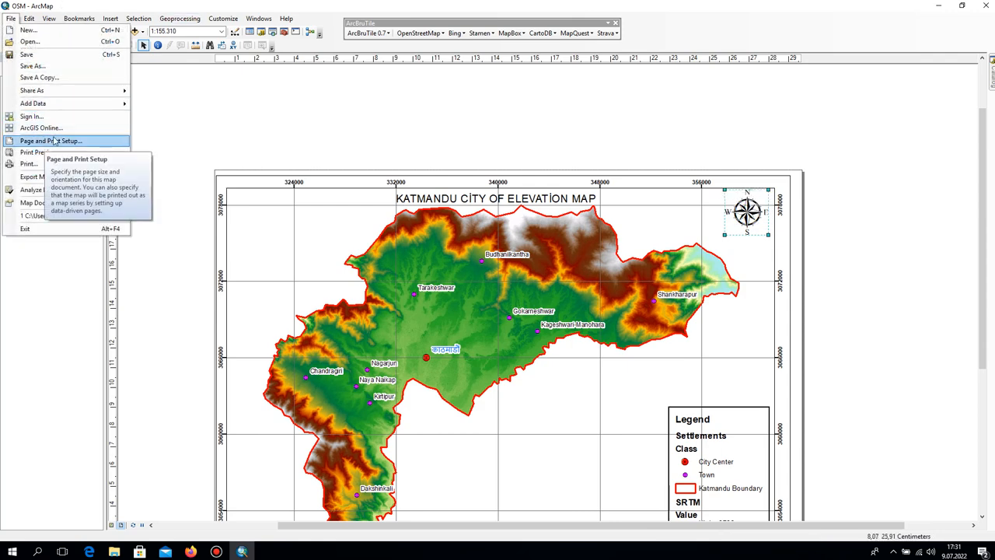
{"action": "left_click", "coordinate": [56, 177]}
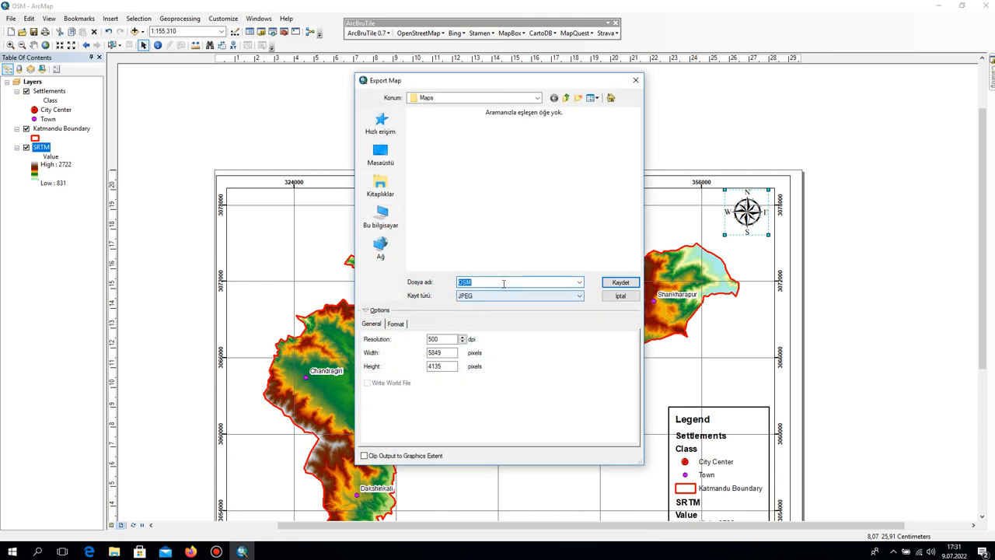
{"action": "type", "text": "e"}
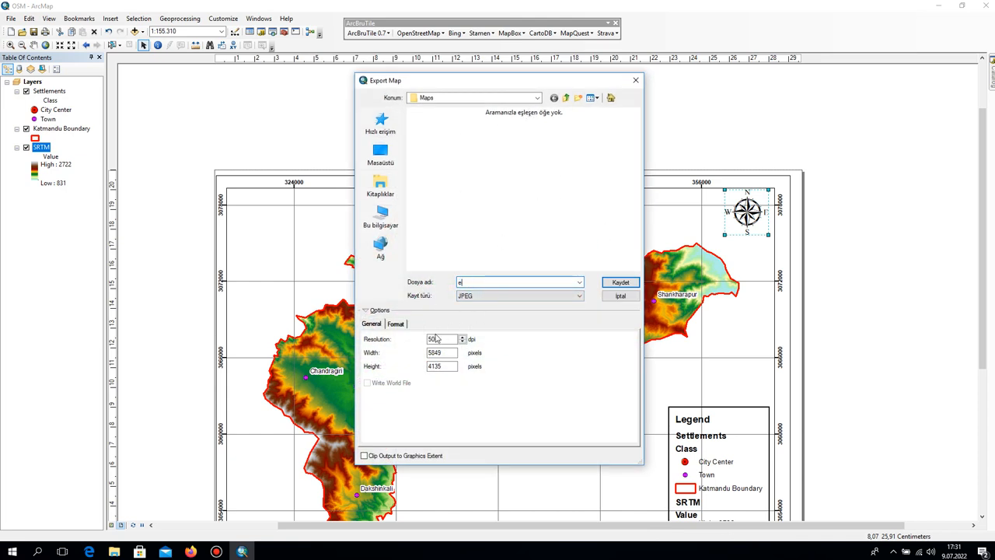
{"action": "type", "text": "LEV"}
{"action": "key", "text": "BackSpace"}
{"action": "key", "text": "BackSpace"}
{"action": "key", "text": "BackSpace"}
{"action": "key", "text": "BackSpace"}
{"action": "type", "text": "E"}
{"action": "key", "text": "Return"}
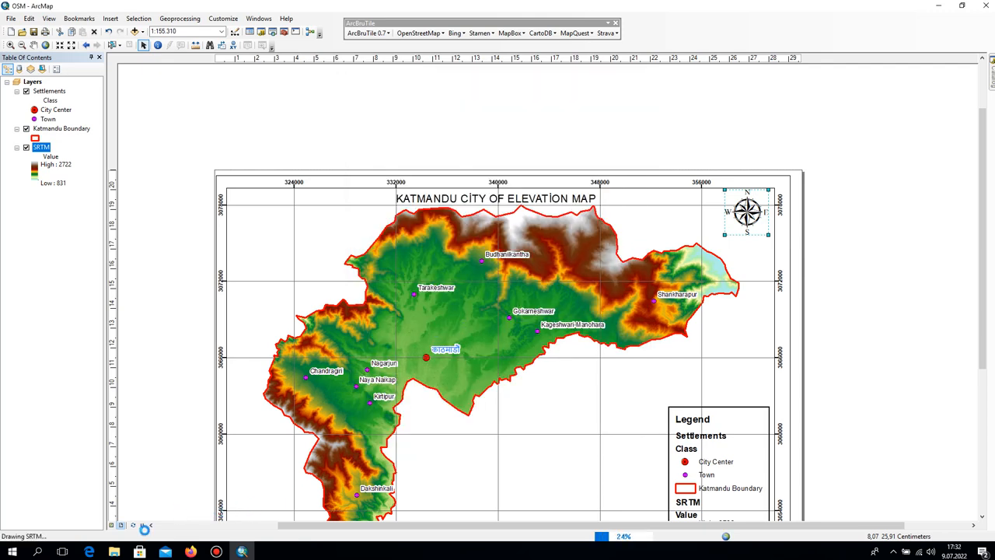
Open the exported Elevation image from the Maps folder, check its grid lines and layout, and close it.
{"action": "left_click", "coordinate": [124, 549]}
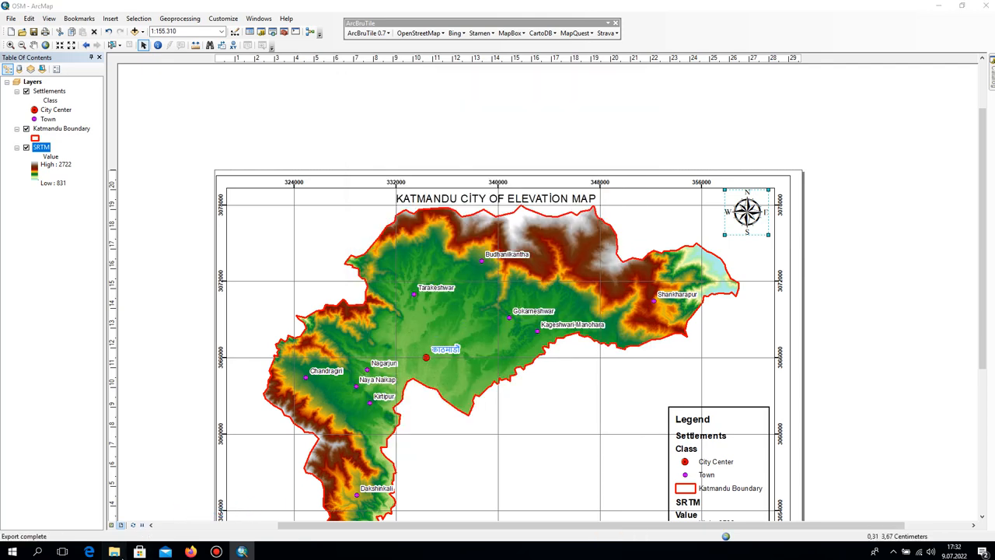
{"action": "left_click", "coordinate": [441, 146]}
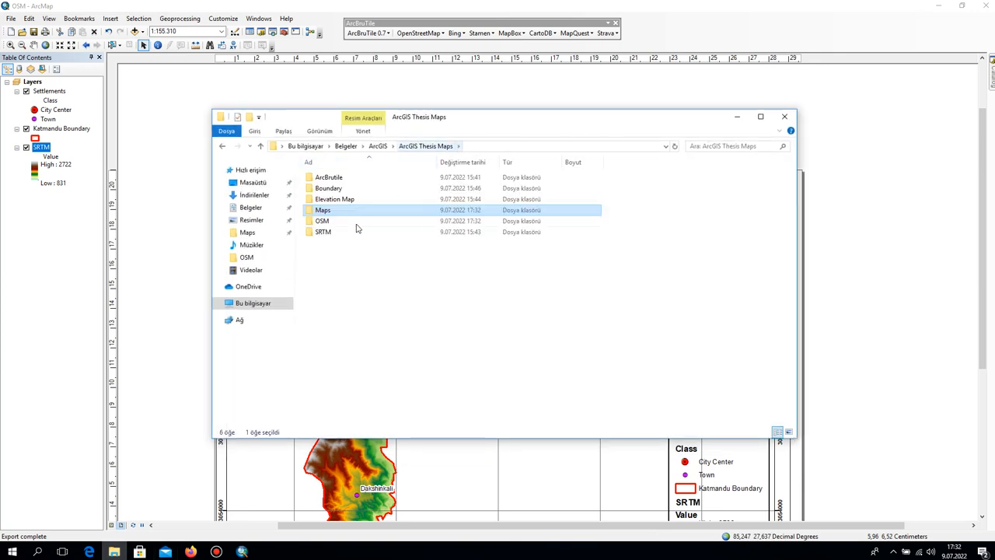
{"action": "double_click", "coordinate": [318, 210]}
{"action": "double_click", "coordinate": [330, 201]}
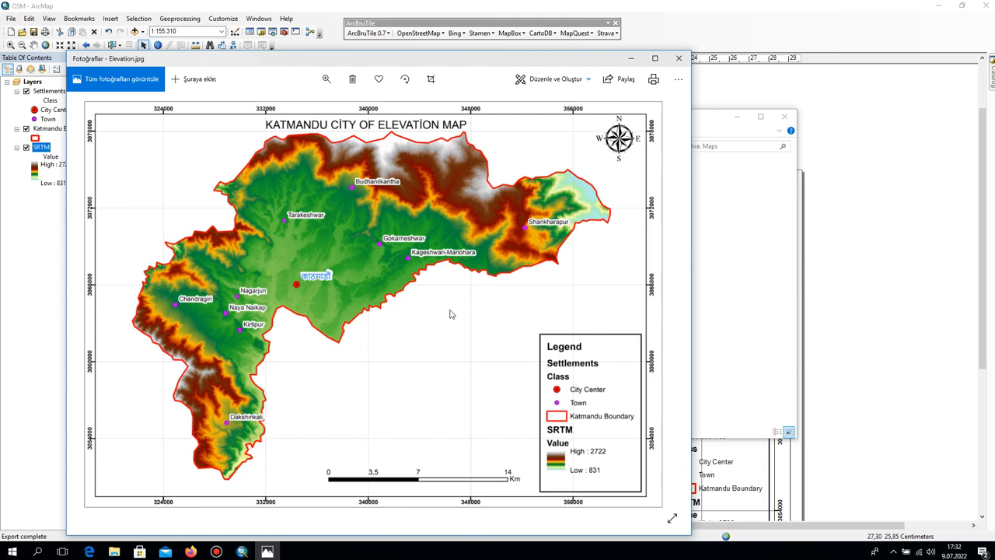
{"action": "left_click", "coordinate": [679, 57]}
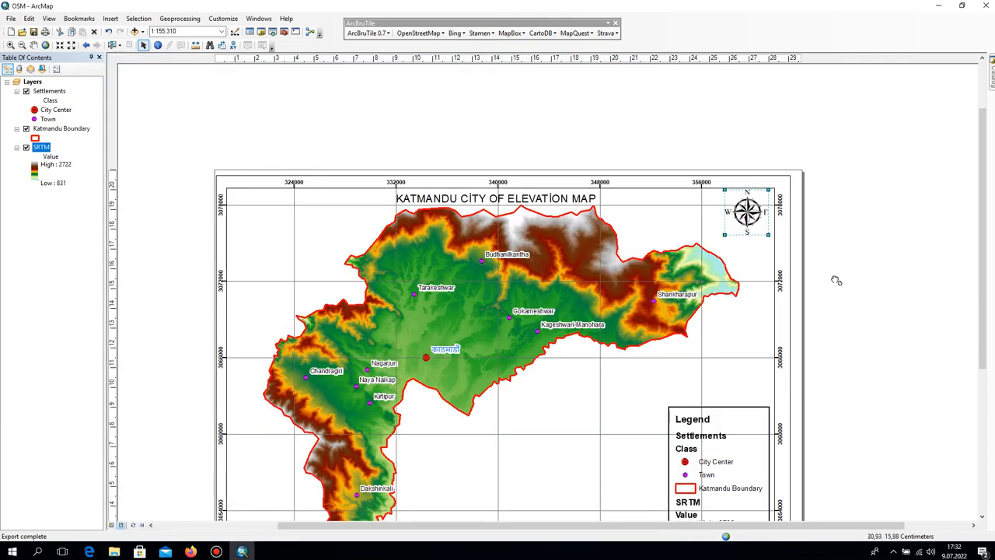
Recolour the measured grid's lines black and change their width in the data frame's grid properties.
{"action": "left_click_drag", "start_coordinate": [837, 281], "coordinate": [794, 137]}
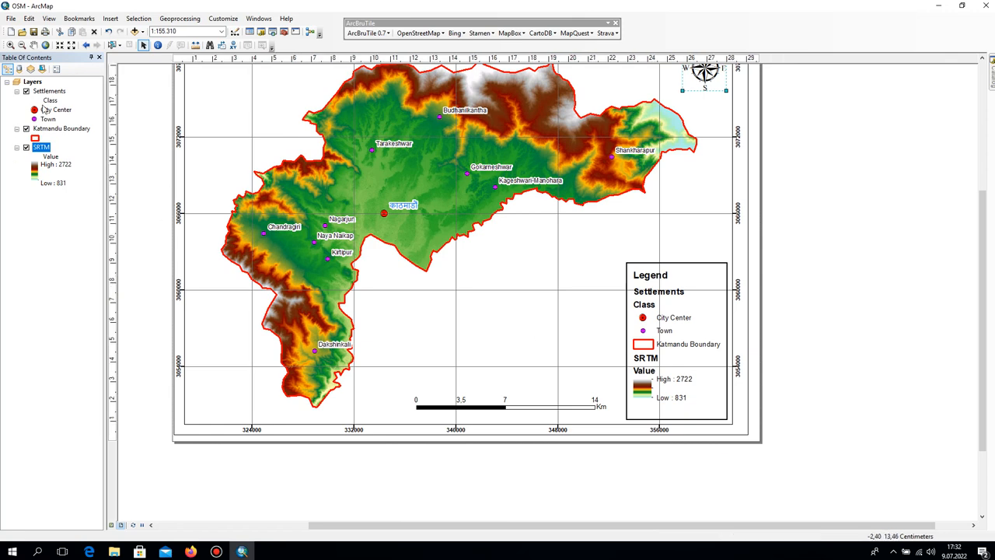
{"action": "right_click", "coordinate": [36, 81]}
{"action": "left_click", "coordinate": [67, 305]}
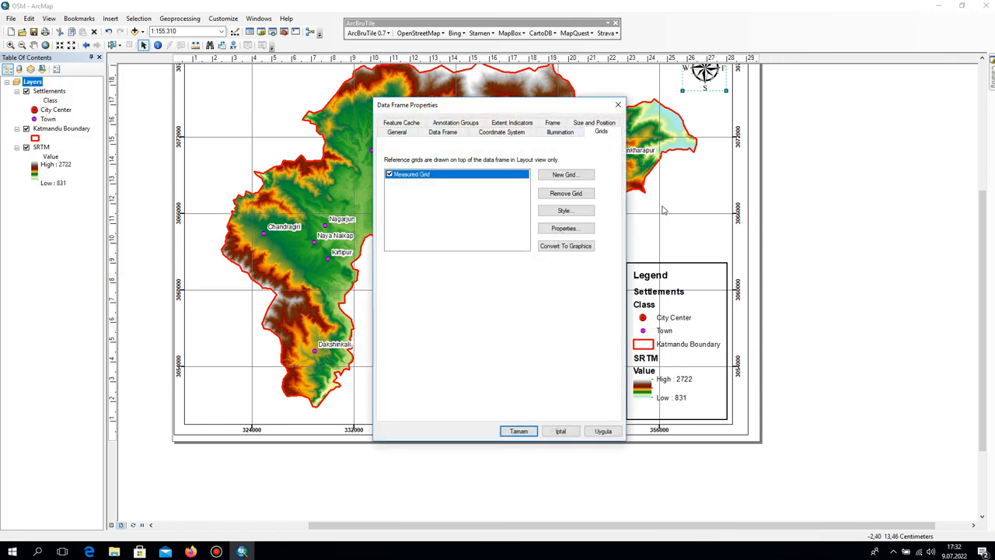
{"action": "left_click", "coordinate": [571, 230]}
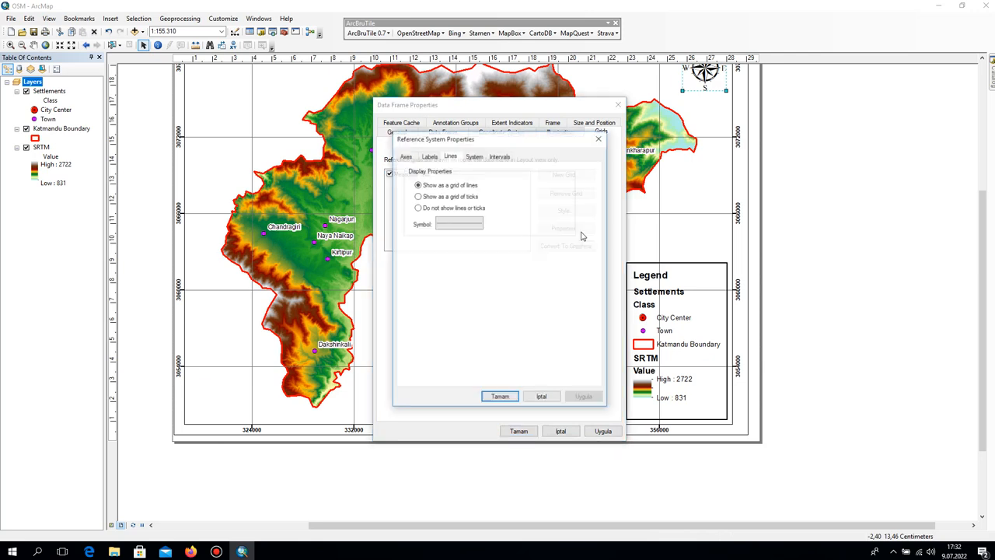
{"action": "left_click", "coordinate": [470, 224]}
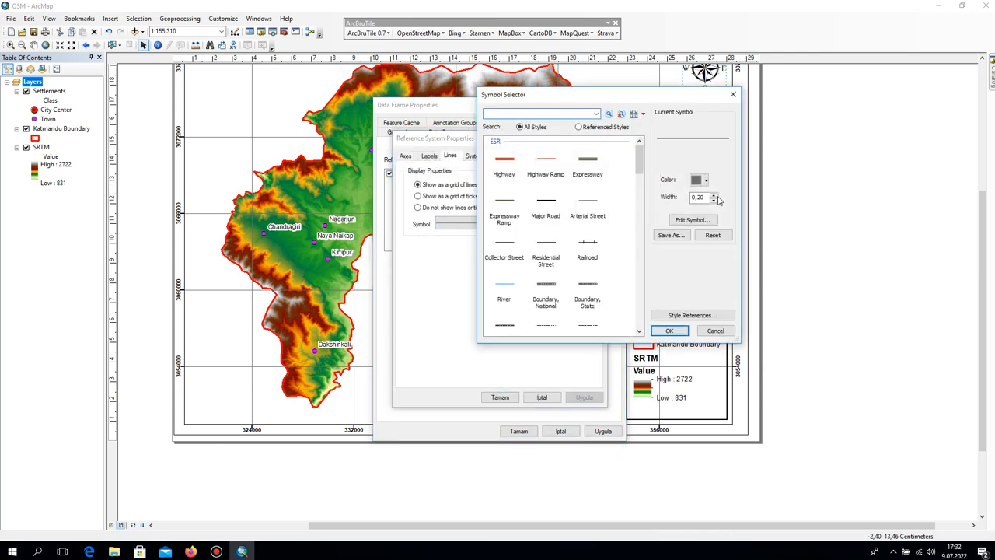
{"action": "left_click", "coordinate": [704, 181]}
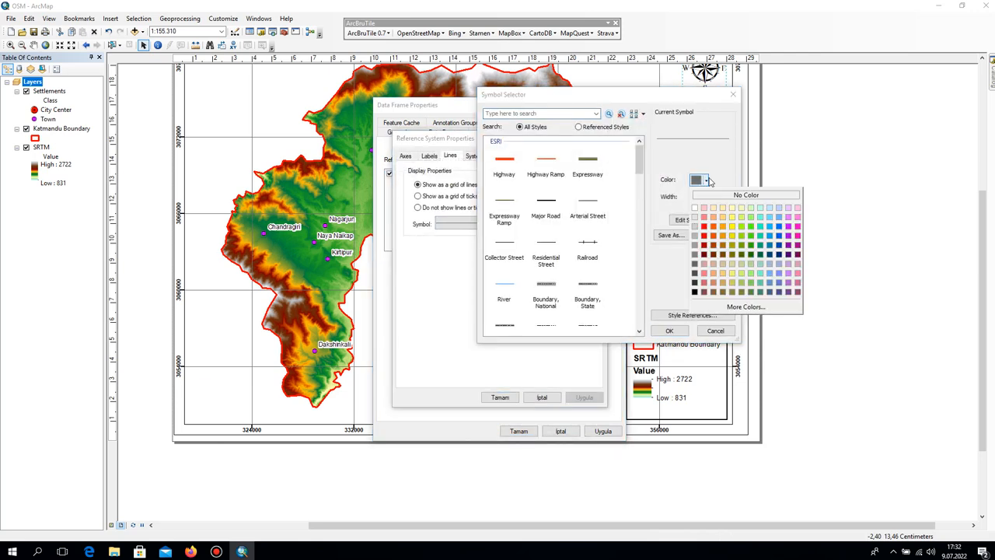
{"action": "left_click", "coordinate": [694, 292]}
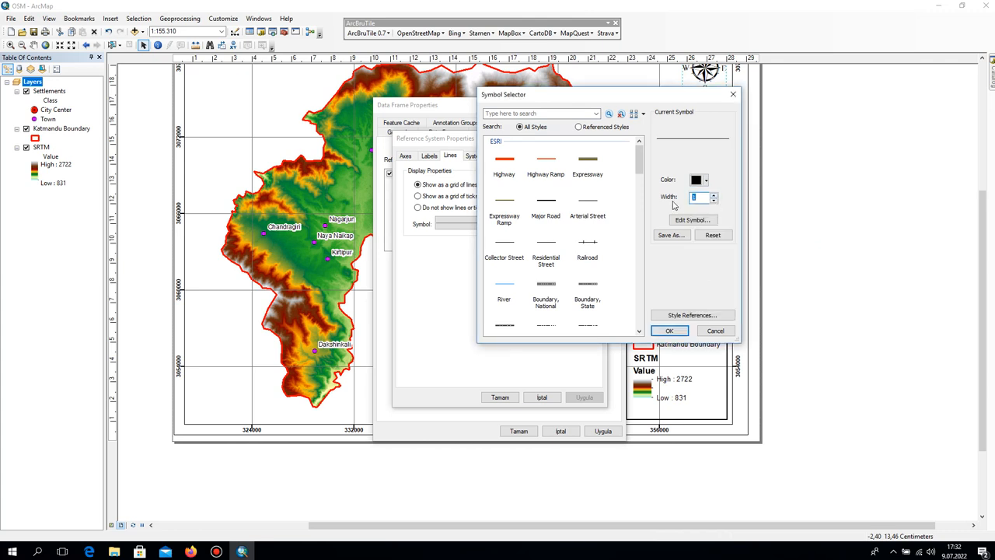
{"action": "type", "text": "0"}
{"action": "left_click", "coordinate": [505, 397]}
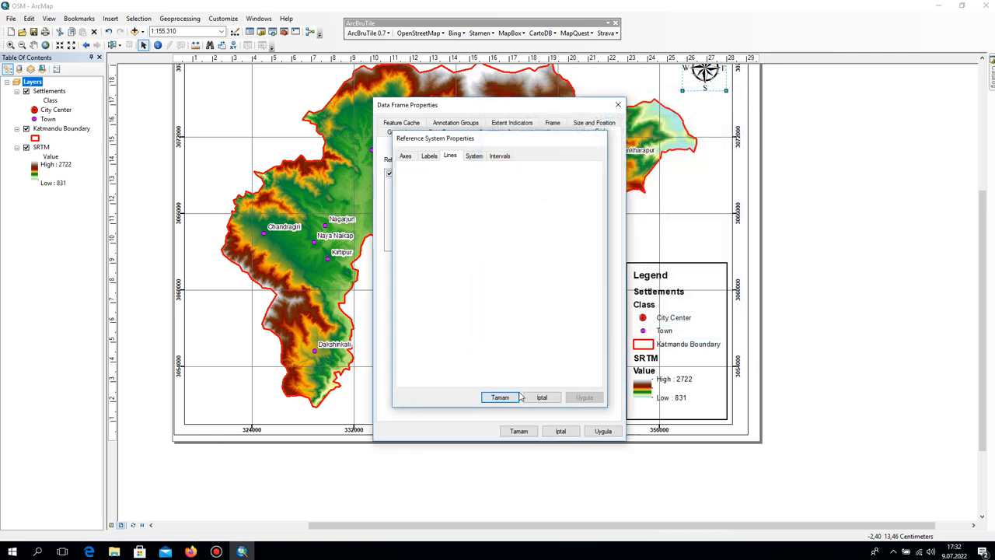
{"action": "left_click", "coordinate": [599, 431]}
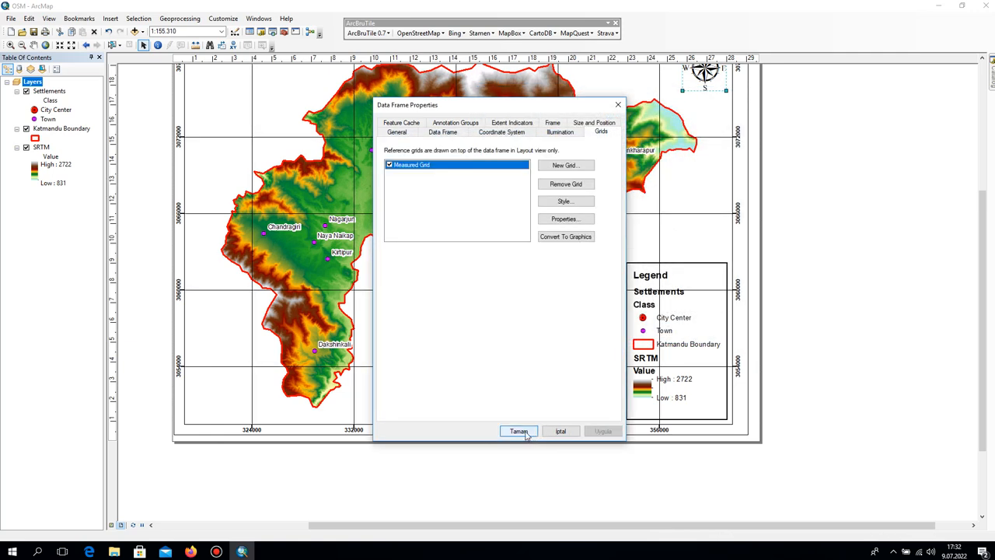
{"action": "left_click", "coordinate": [527, 432]}
{"action": "left_click", "coordinate": [11, 18]}
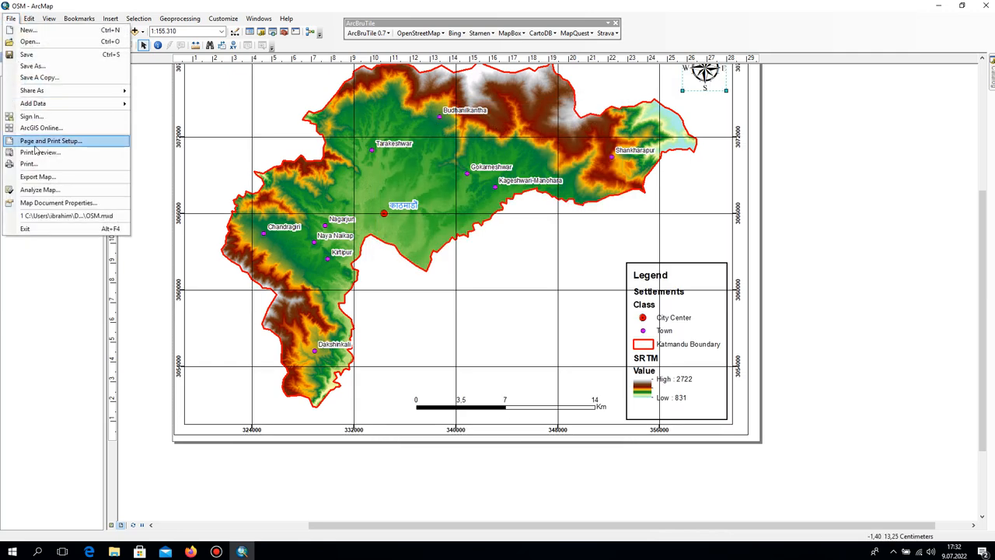
{"action": "left_click", "coordinate": [47, 138]}
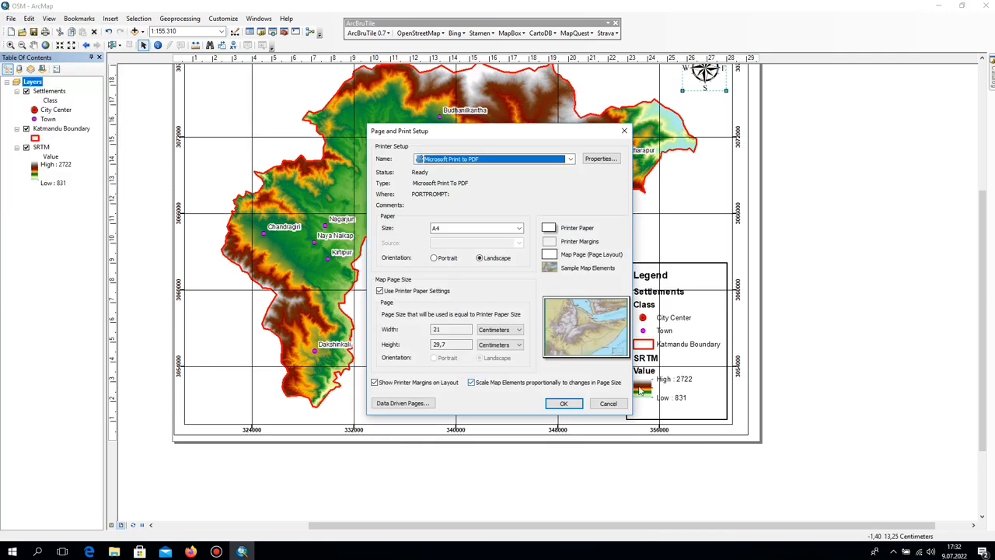
{"action": "left_click", "coordinate": [608, 404]}
Export the map again as a 500 dpi JPEG, replacing the existing Elevation file in the Maps folder.
{"action": "left_click", "coordinate": [11, 19]}
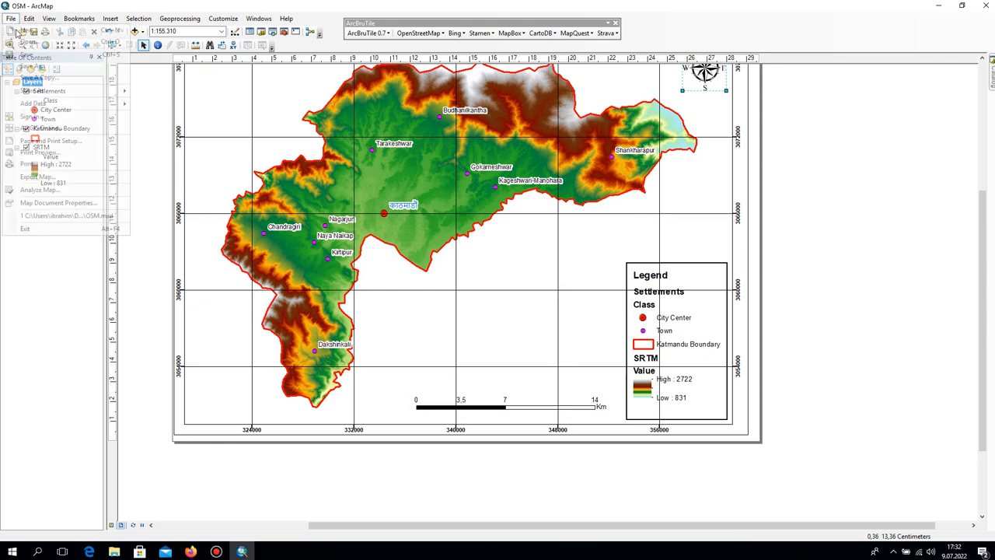
{"action": "left_click", "coordinate": [66, 176]}
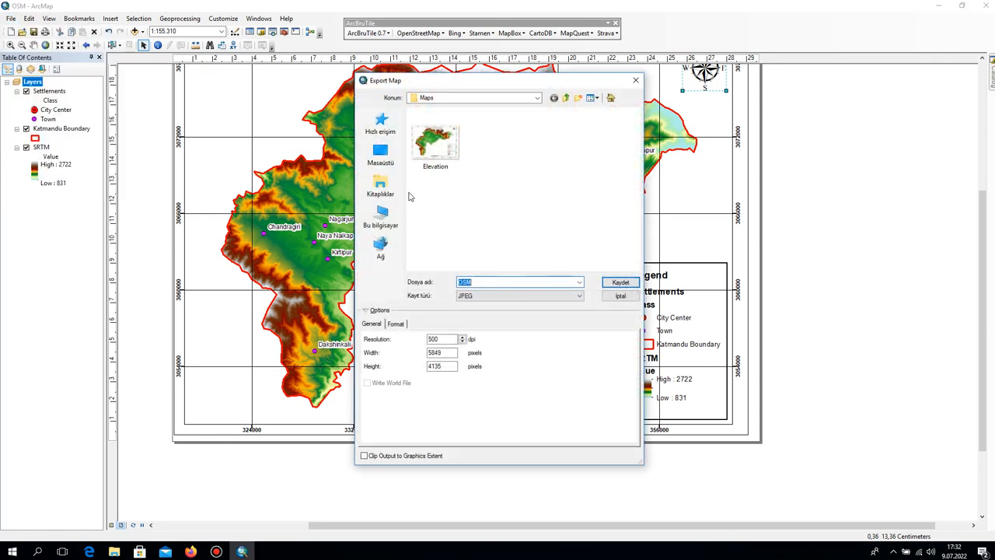
{"action": "left_click", "coordinate": [435, 140]}
{"action": "left_click", "coordinate": [620, 283]}
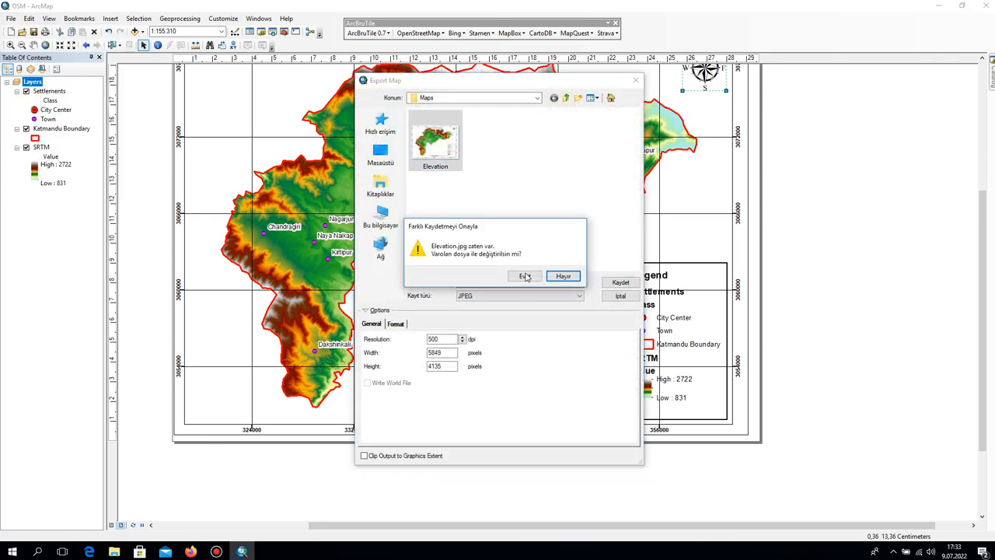
{"action": "left_click", "coordinate": [525, 277]}
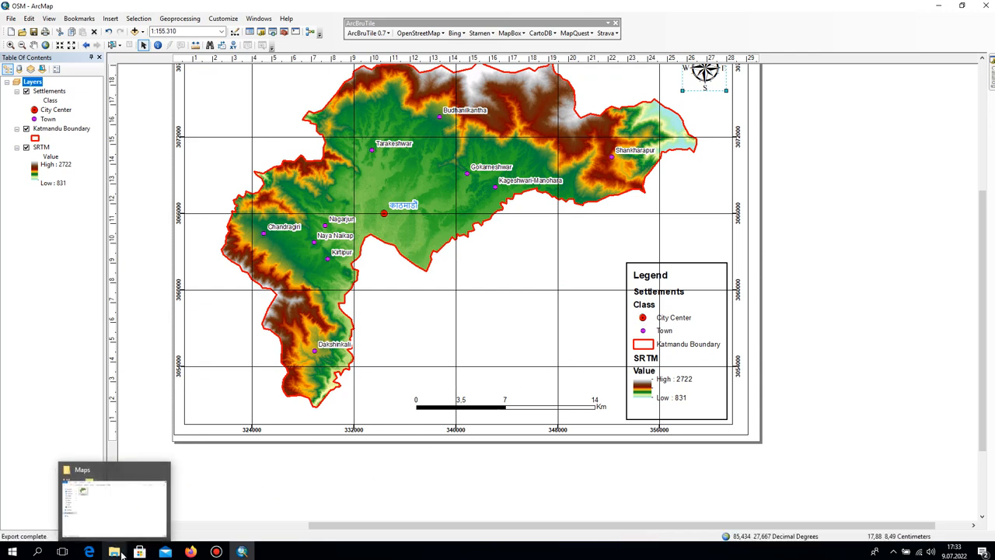
Open the re-exported Elevation image from the Maps folder, check the grid lines, and return to the ArcMap layout.
{"action": "left_click", "coordinate": [121, 552]}
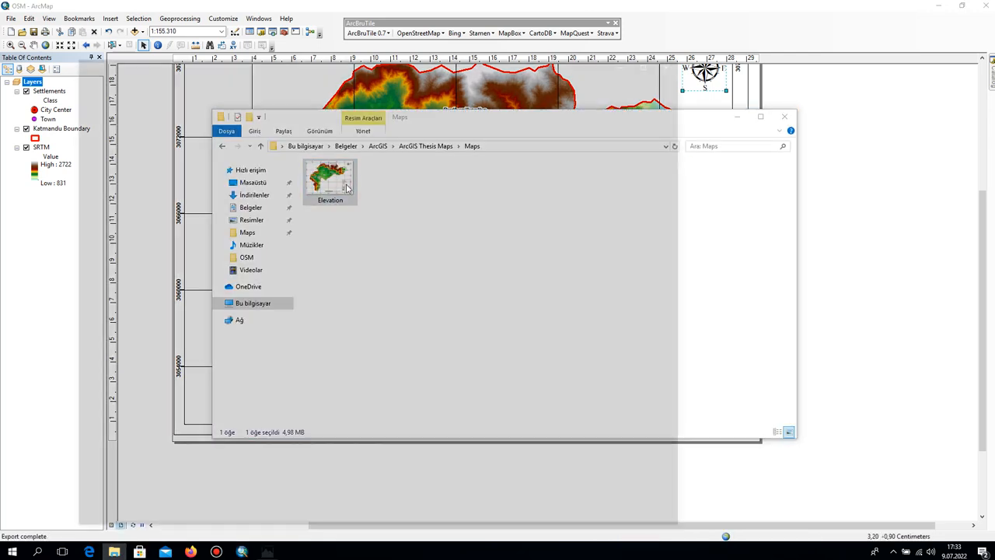
{"action": "double_click", "coordinate": [347, 187]}
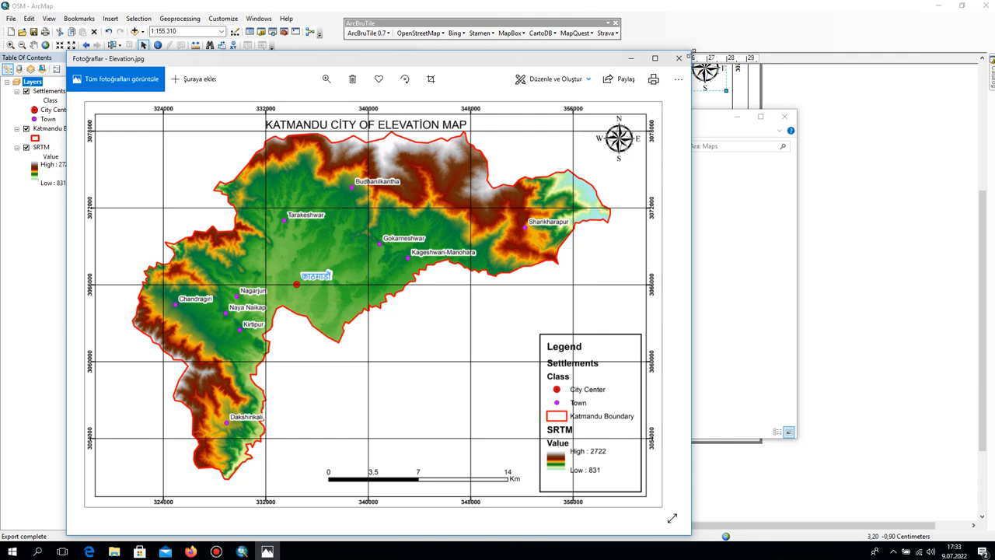
{"action": "left_click", "coordinate": [678, 58]}
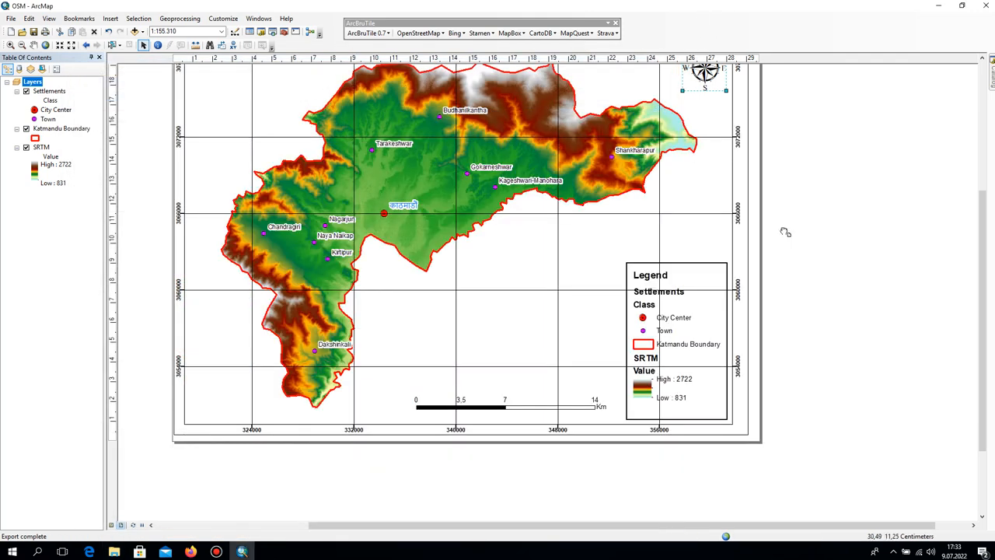
{"action": "left_click_drag", "start_coordinate": [784, 232], "coordinate": [788, 315]}
{"action": "scroll", "coordinate": [799, 243], "scroll_direction": "down", "scroll_amount": 1}
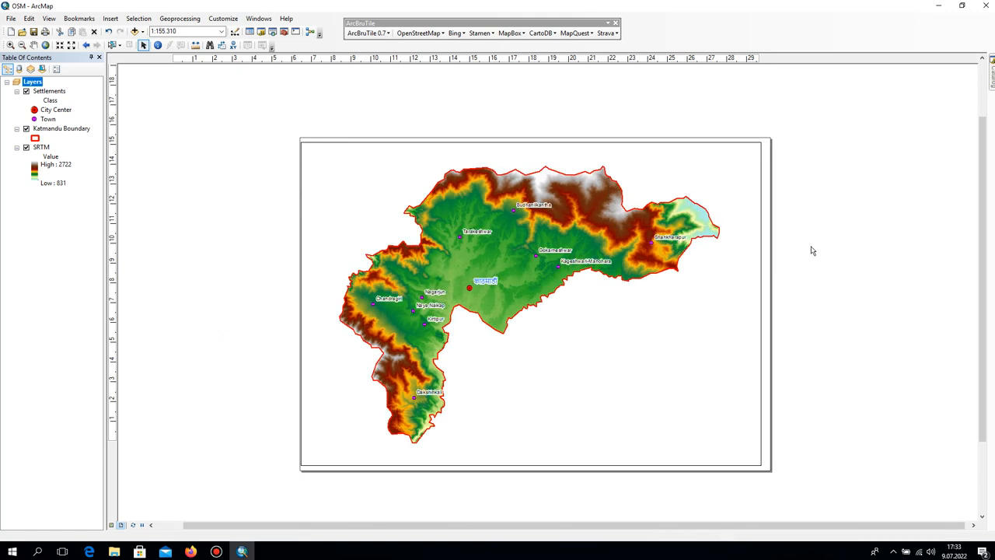